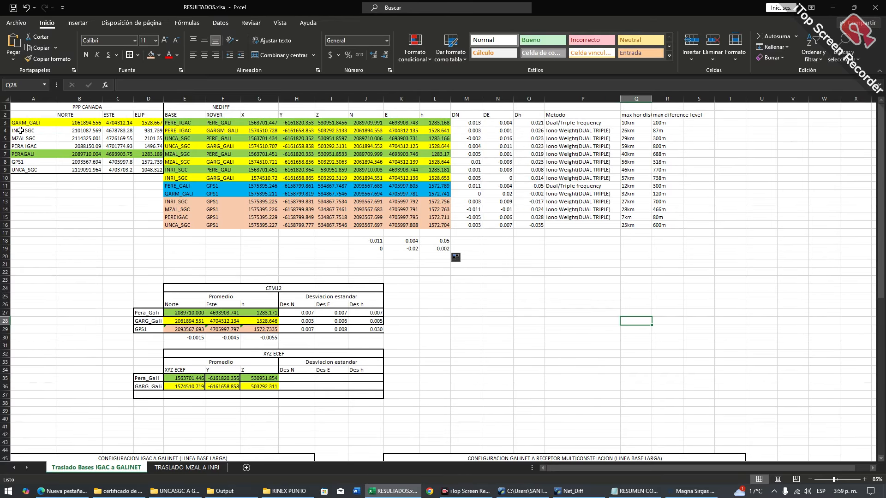
Select the PPP CANADA table in A1:D9 and enlarge it to examine the north, east and ellipsoidal height coordinates
left_click_drag(156, 170, 32, 107)
scroll(108, 137, "up", 4)
scroll(109, 137, "up", 7)
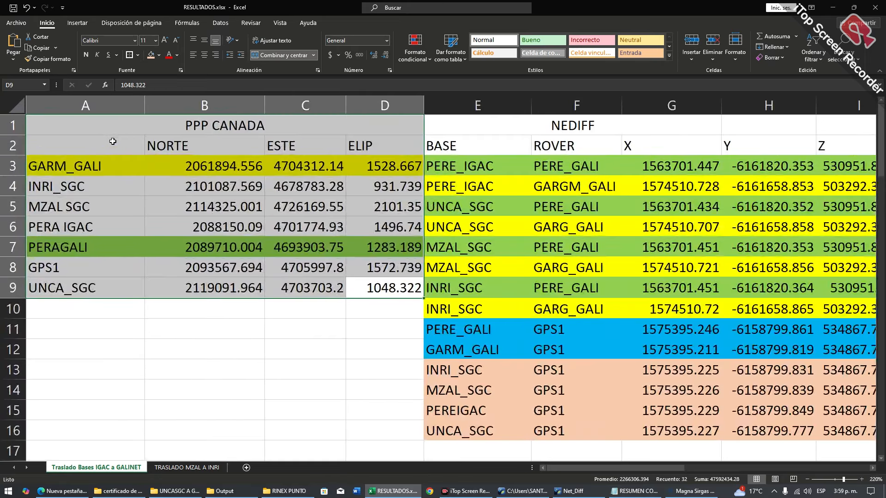
left_click(217, 263)
left_click_drag(453, 311, 81, 135)
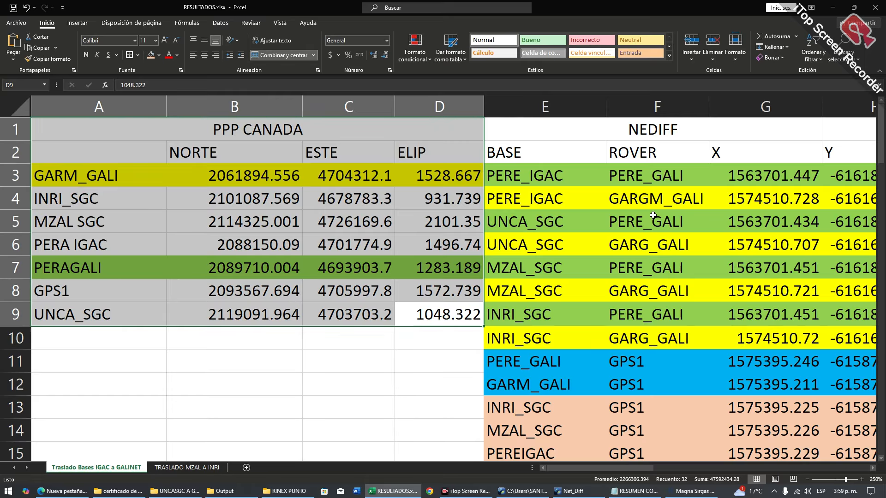
Examine the NEDIFF baseline in row 3 from its base and rover through the coordinates to the DN, DE and Dh differences
left_click(529, 177)
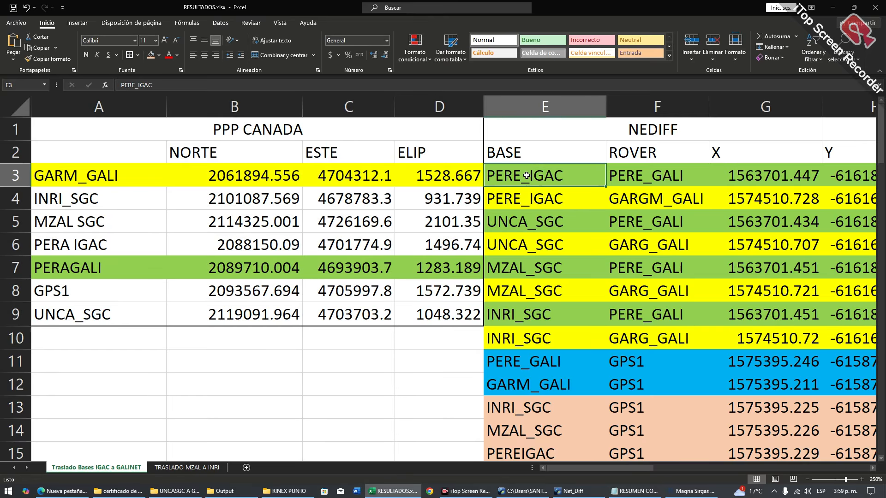
left_click(621, 176)
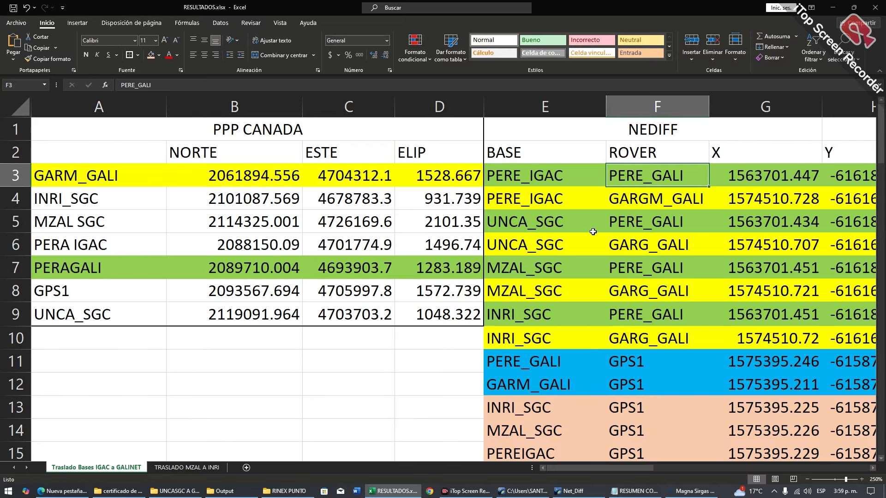
key("Right")
key("Right")
key("Right")
key("Right")
key("Right")
key("Right")
key("Right")
key("Right")
key("Right")
key("Right")
key("Right")
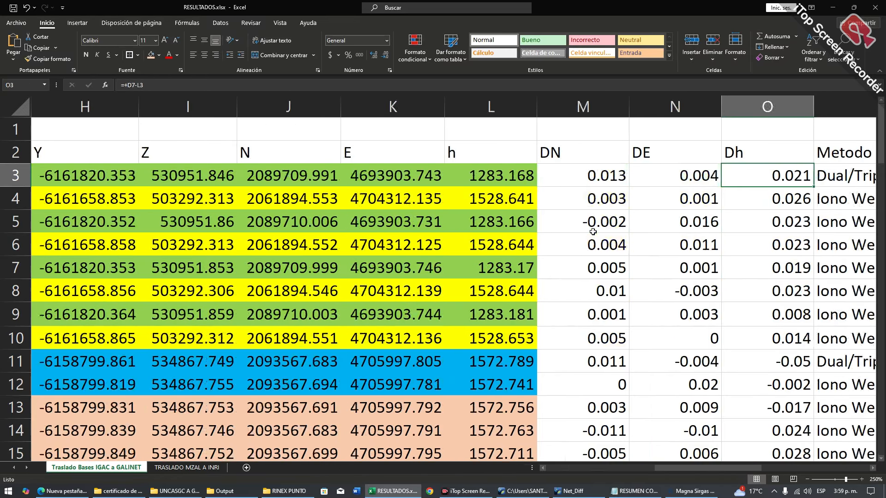
Check the processing method, maximum horizontal distance and maximum level difference in row 3, and return to the row's start
key("Right")
key("Right")
key("Left")
key("Left")
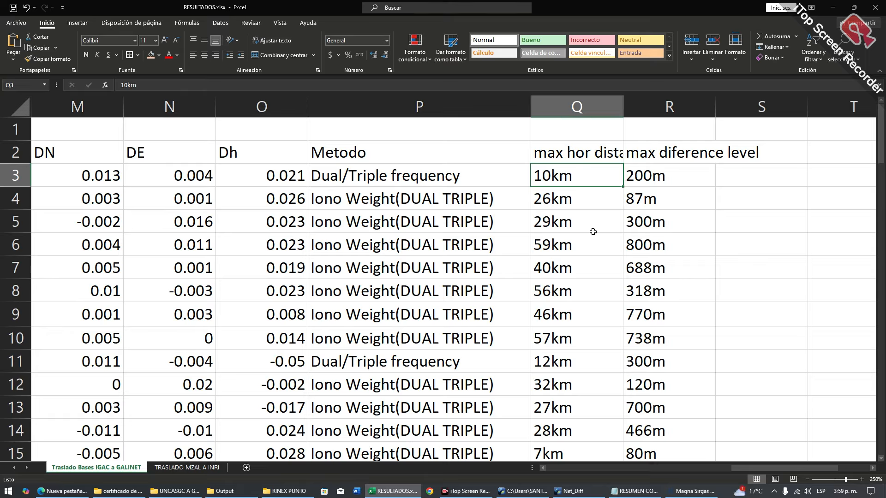
key("Right")
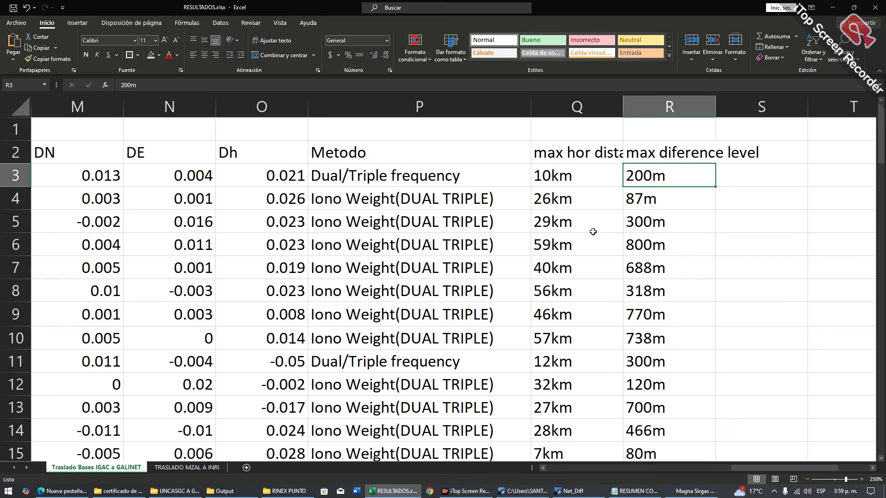
key("Left")
key("Home")
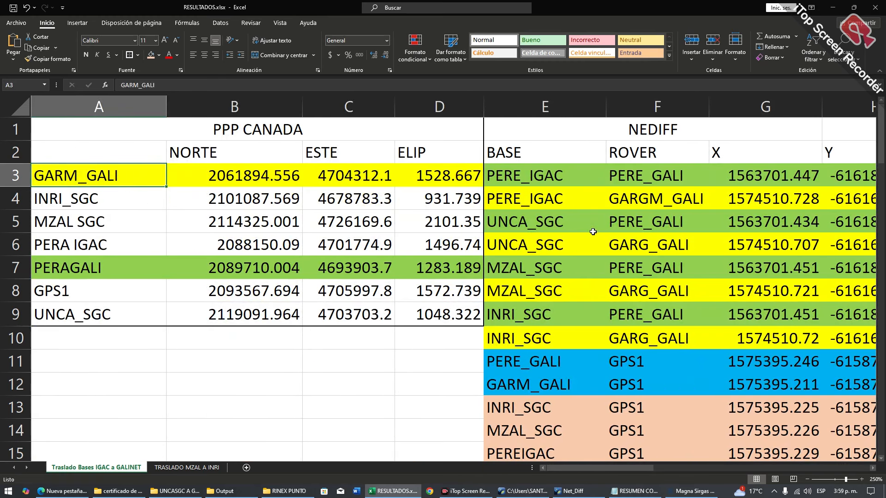
Examine the bases and rovers of the two PERE_IGAC baselines in rows 3 and 4 and the PERAGALI coordinates under PPP CANADA
key("Right")
key("Right")
key("Right")
key("Right")
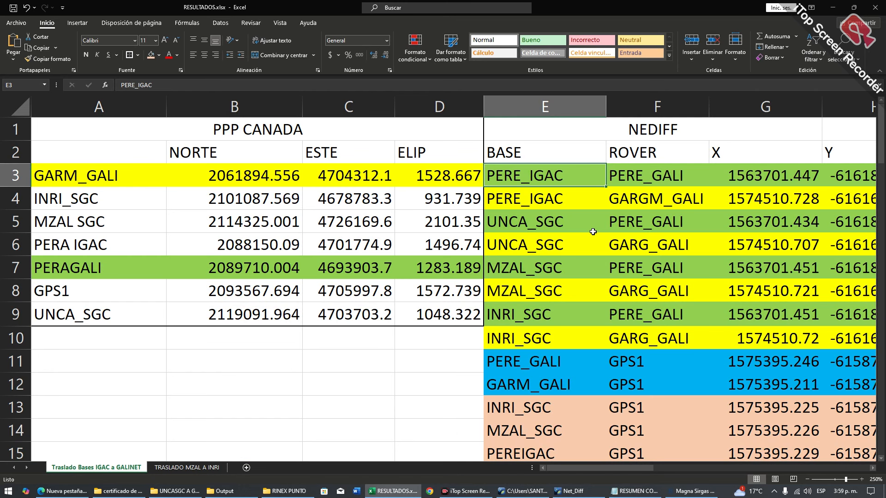
key("Down")
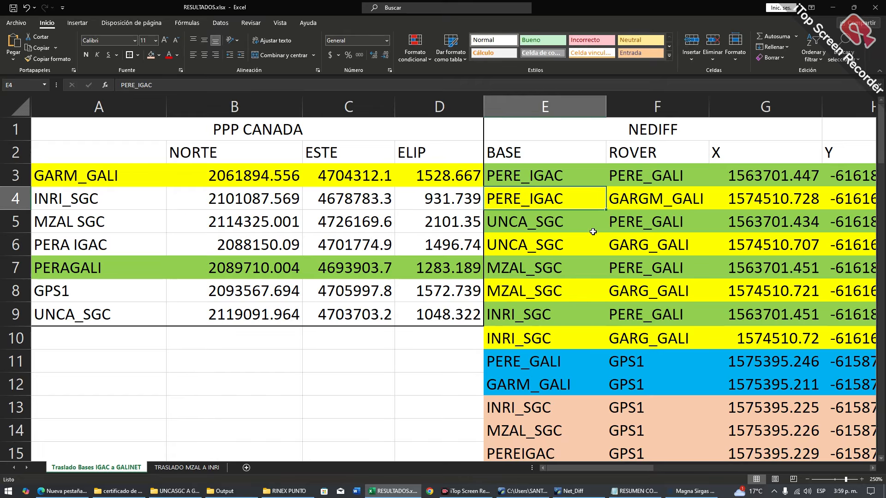
key("Right")
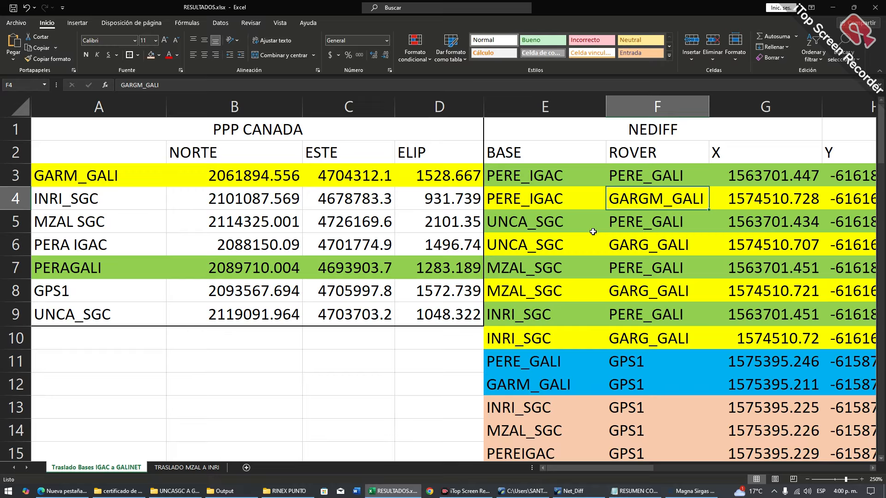
left_click_drag(671, 174, 666, 196)
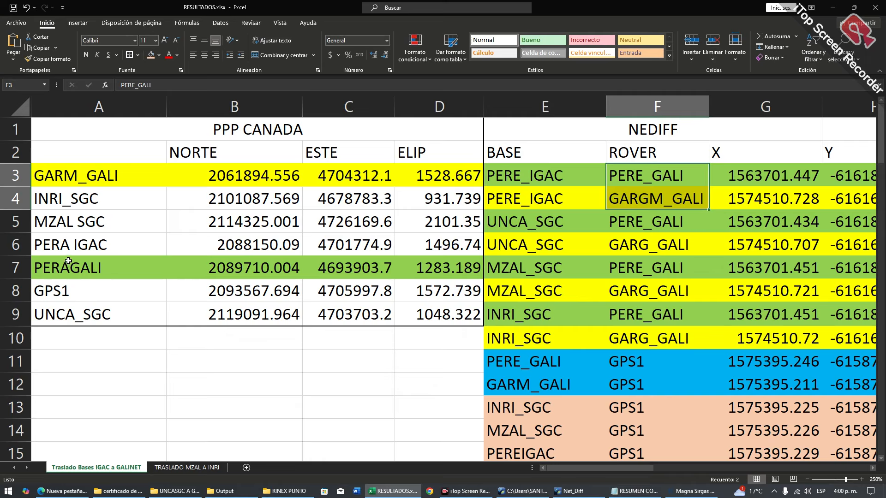
left_click_drag(70, 267, 417, 274)
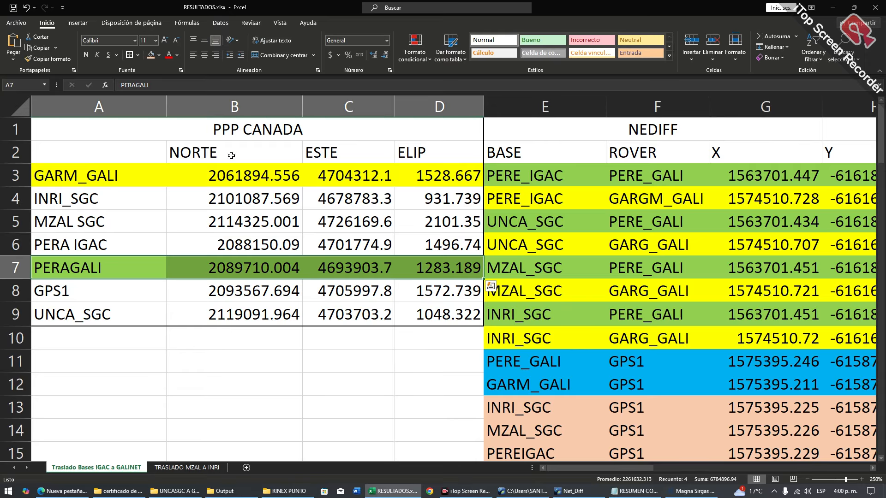
left_click(231, 132)
Go through the base stations in the NEDIFF BASE column from row 3 down to row 16
left_click(518, 198)
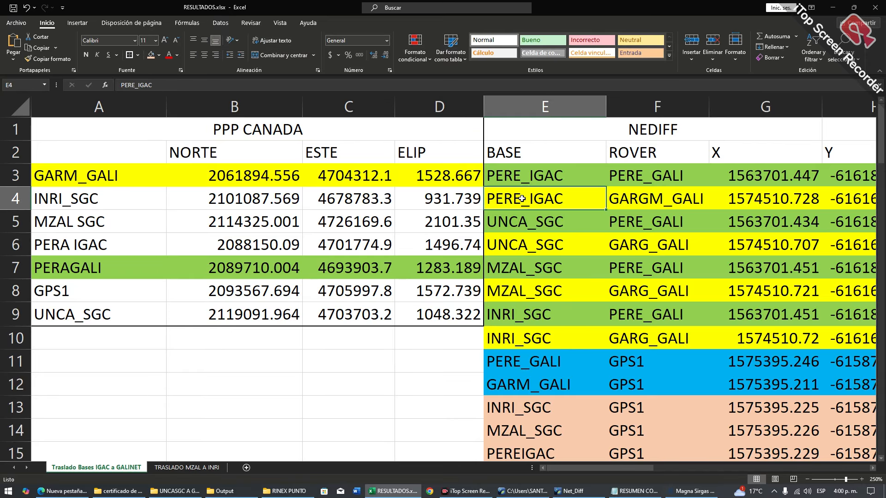
left_click(534, 221)
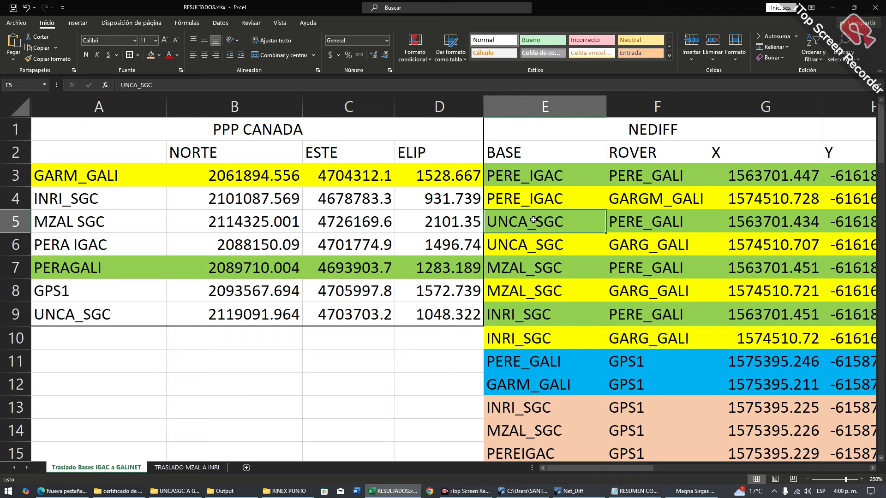
left_click(530, 180)
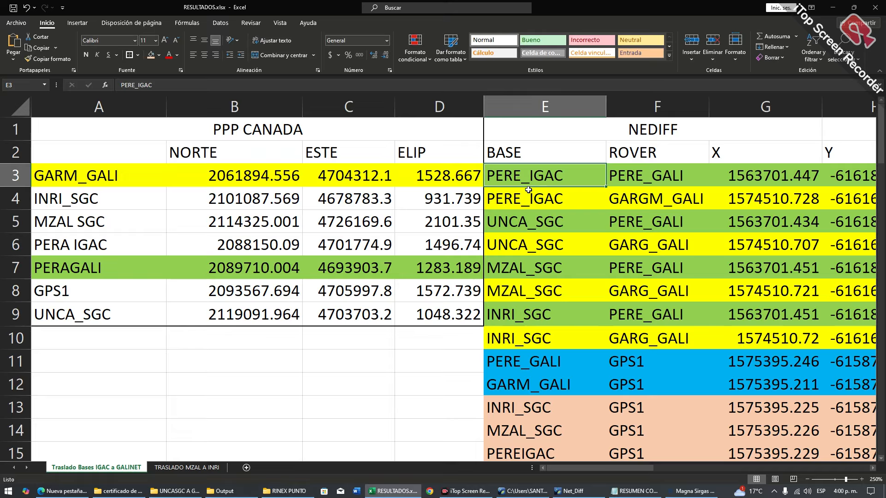
key("Down")
key("Down")
key("Down")
key("Down")
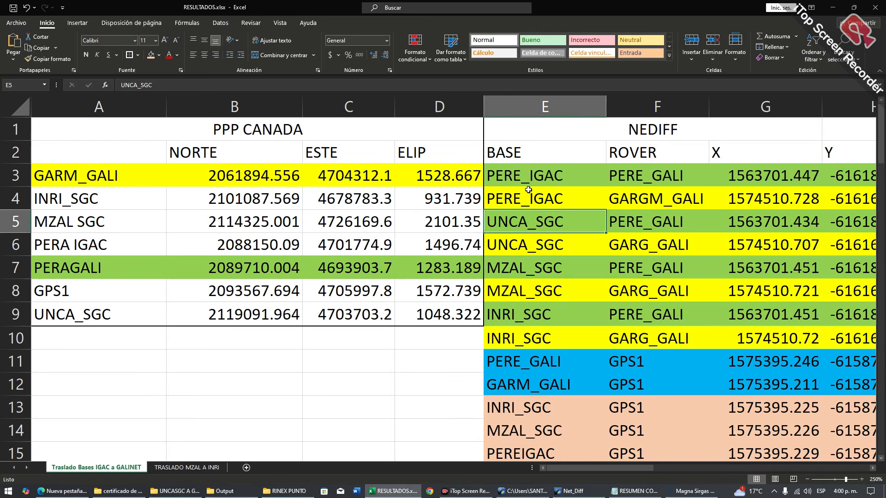
key("Down")
key("Down")
key("Down")
key("Down")
key("Down")
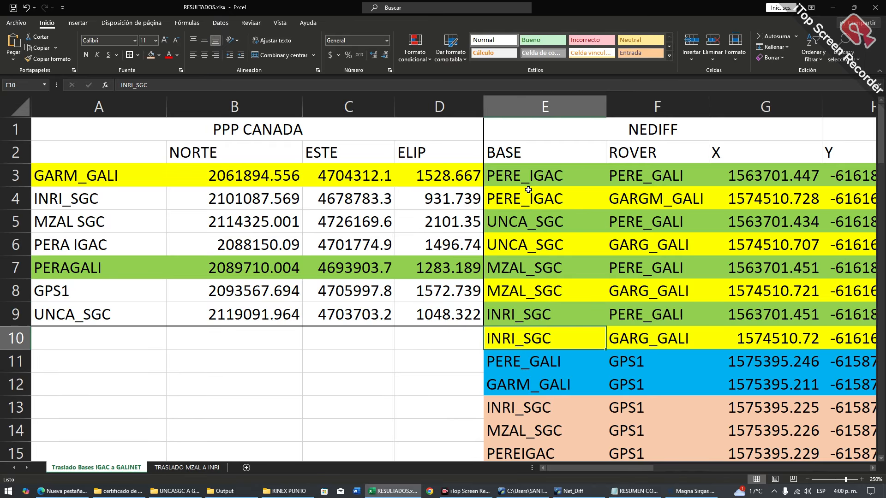
key("Down")
key("Down")
key("Down")
key("Down")
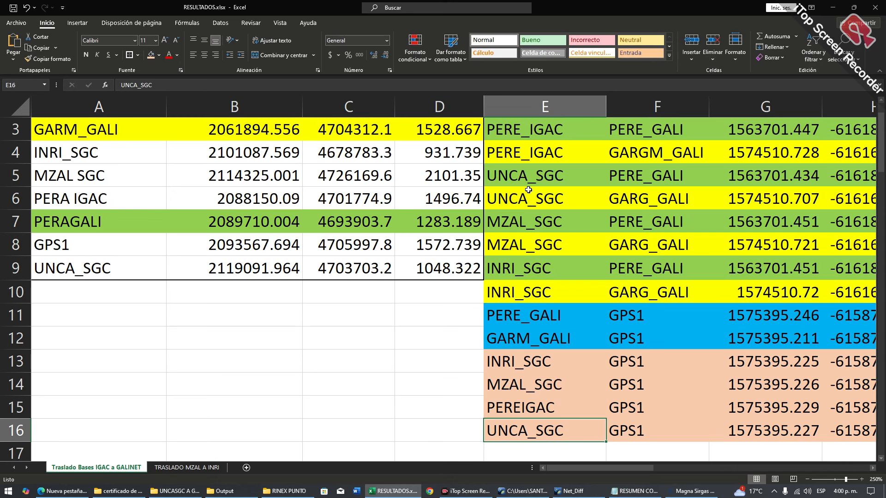
scroll(531, 191, "up", 1)
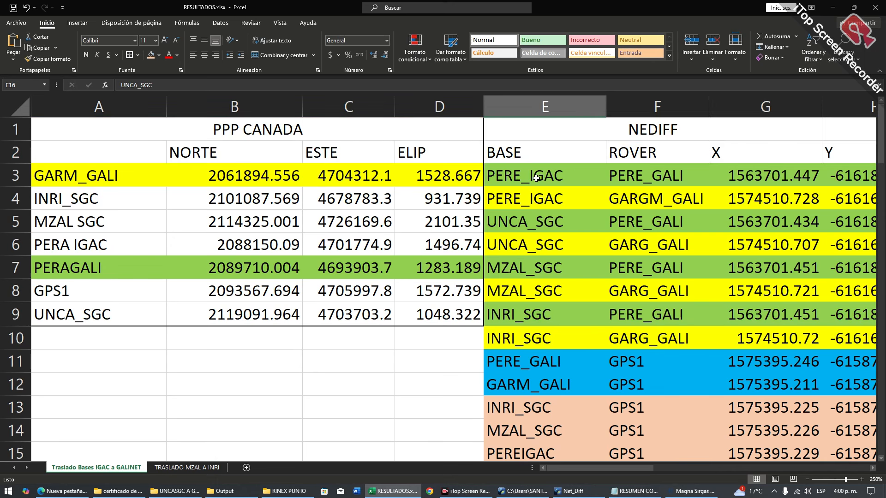
Highlight the BASE and ROVER cells of rows 3 to 10 to review the baselines towards the two GALI points
left_click(536, 178)
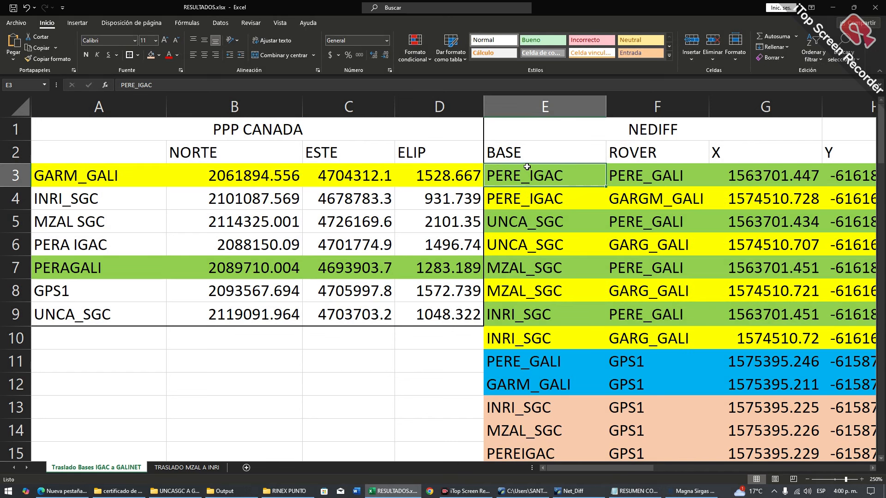
left_click_drag(527, 166, 516, 334)
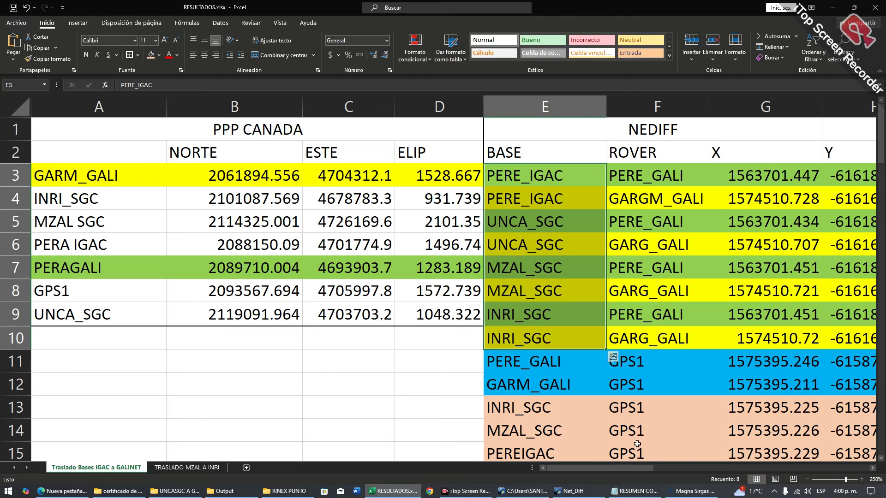
left_click(639, 492)
left_click(640, 492)
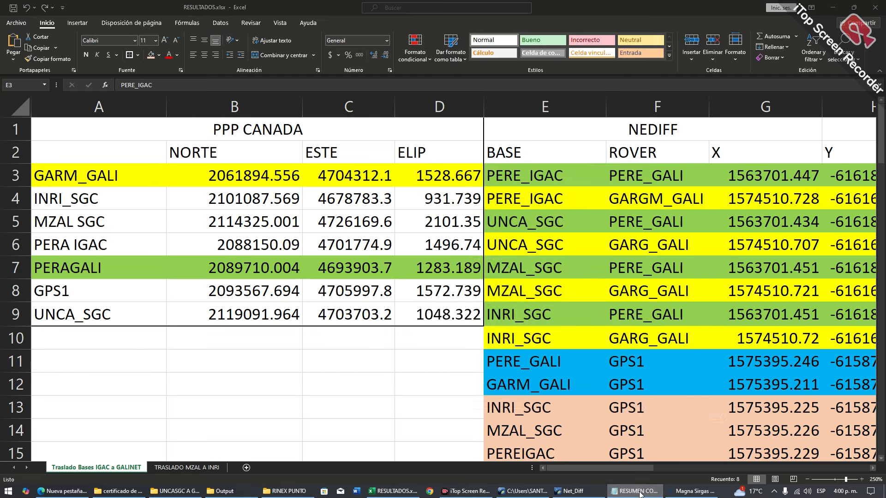
left_click_drag(671, 178, 664, 339)
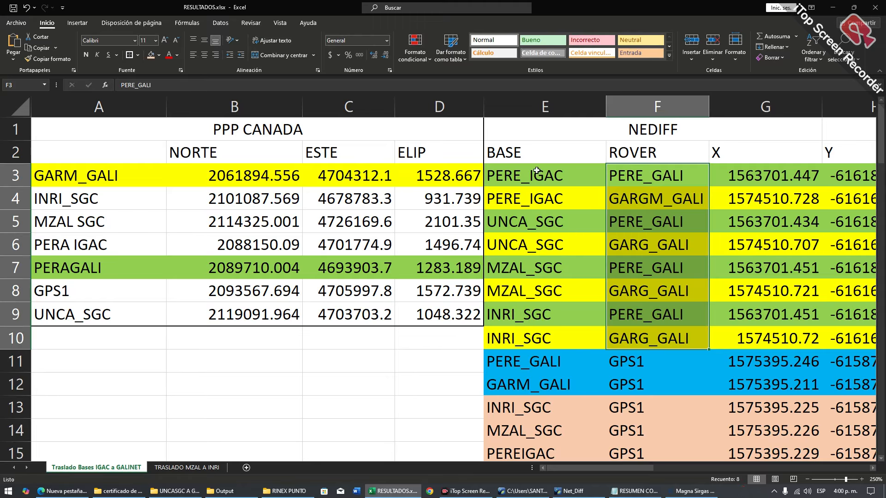
left_click_drag(536, 171, 516, 342)
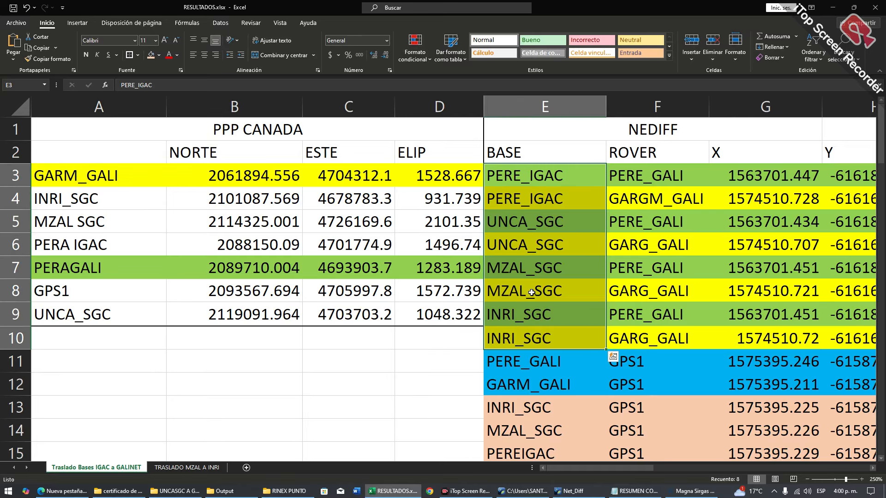
scroll(531, 305, "down", 2)
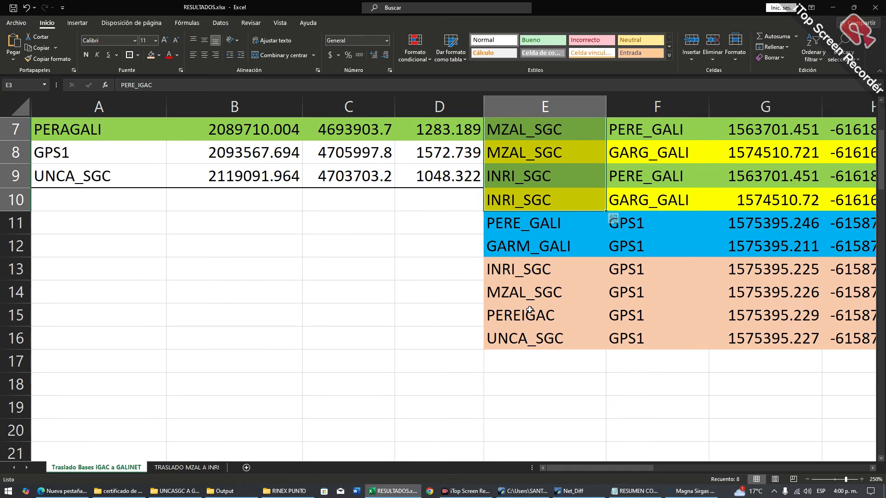
Highlight the ROVER and BASE cells of rows 13 to 16 to review the baselines running directly to GPS1
left_click_drag(638, 280, 632, 338)
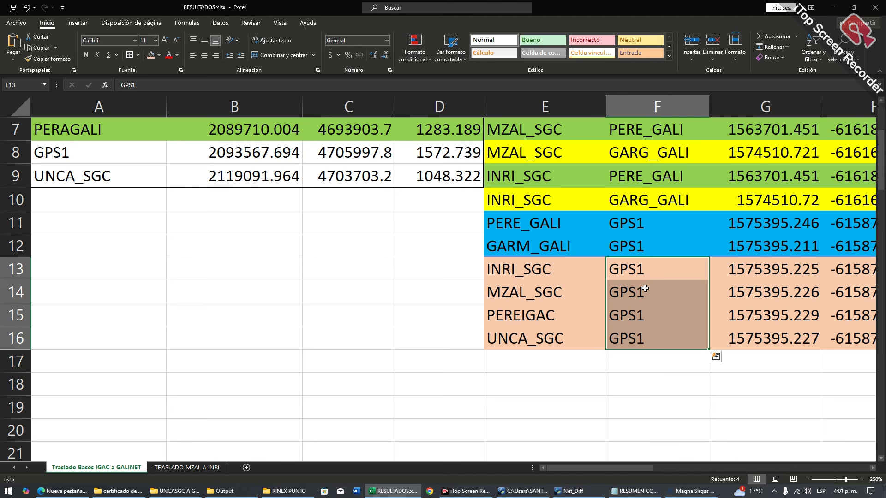
left_click_drag(523, 270, 518, 345)
scroll(518, 345, "up", 2)
scroll(518, 345, "down", 3)
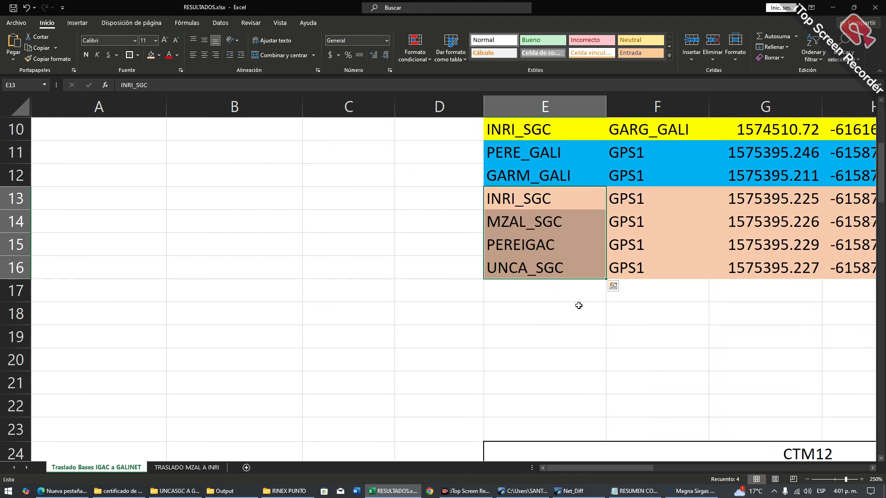
left_click_drag(641, 199, 640, 268)
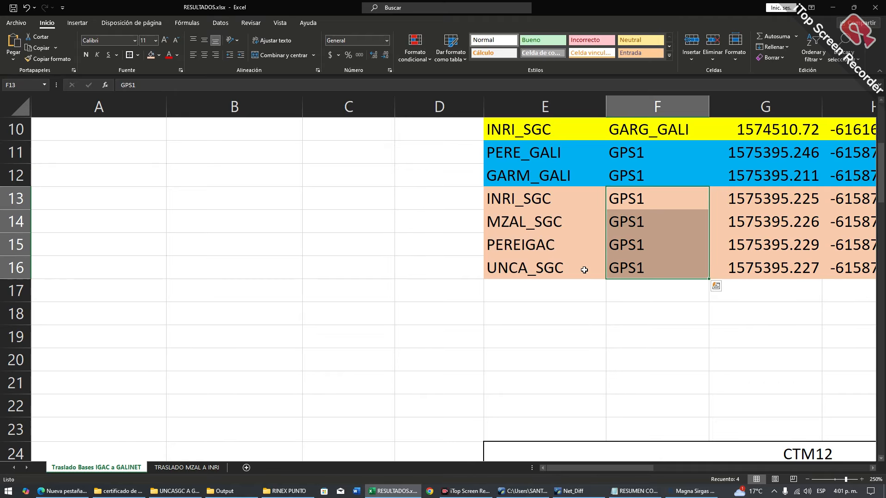
scroll(585, 270, "up", 3)
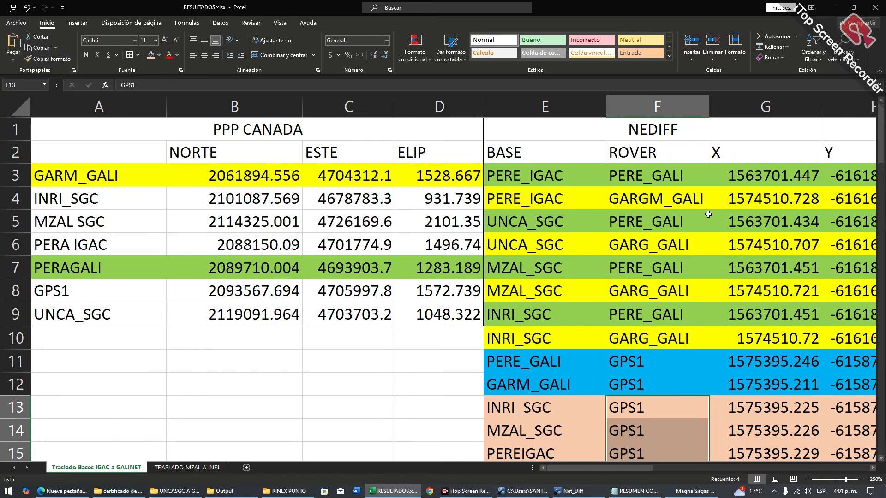
Compare the base and rover cells of rows 3 to 10 with the GPS1 baselines from PERE_GALI and GARM_GALI in rows 11 and 12
left_click_drag(505, 175, 512, 335)
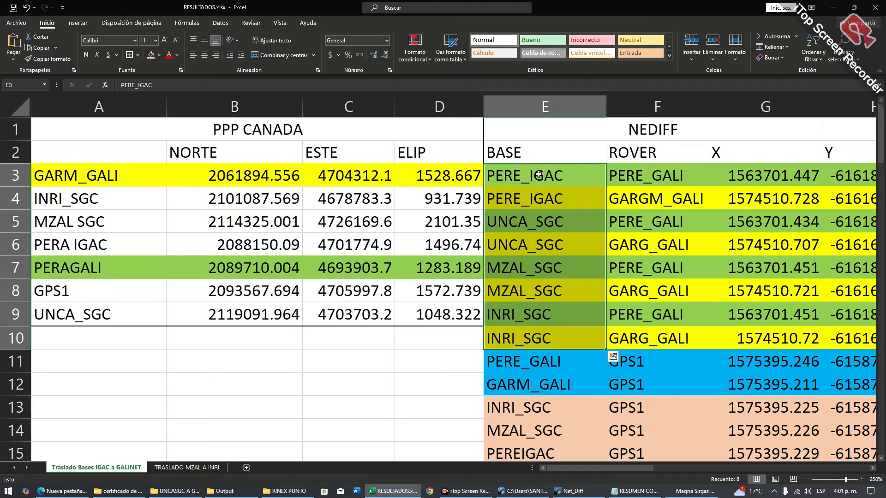
left_click_drag(642, 176, 644, 336)
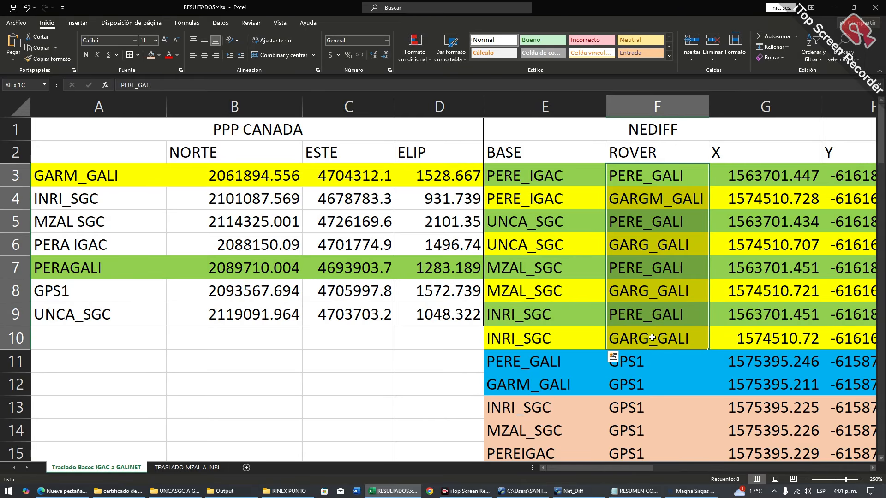
left_click_drag(531, 363, 530, 385)
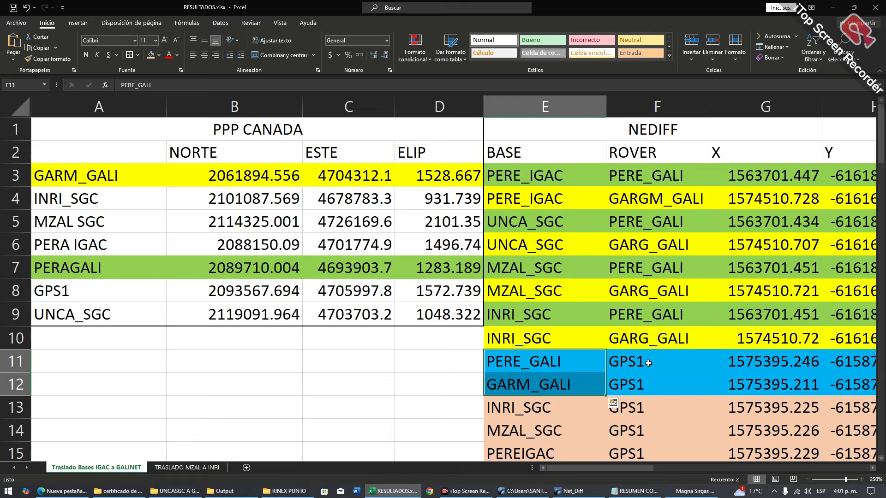
left_click_drag(648, 363, 645, 389)
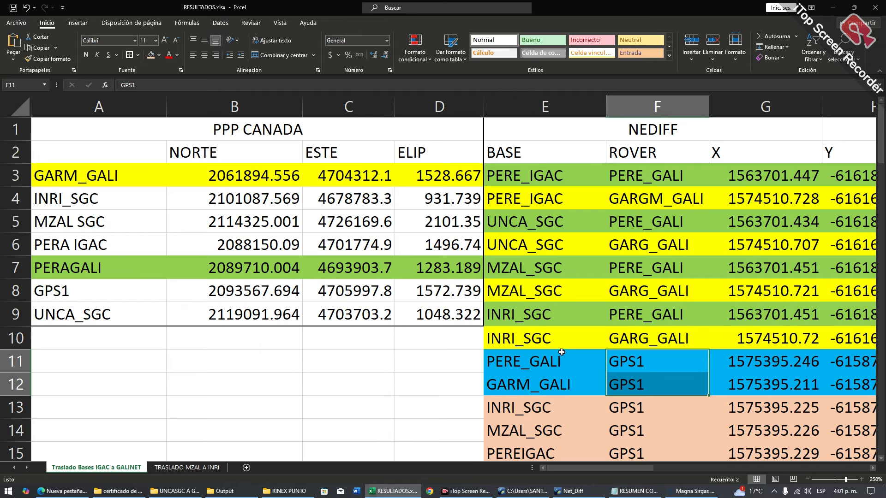
scroll(561, 351, "down", 2)
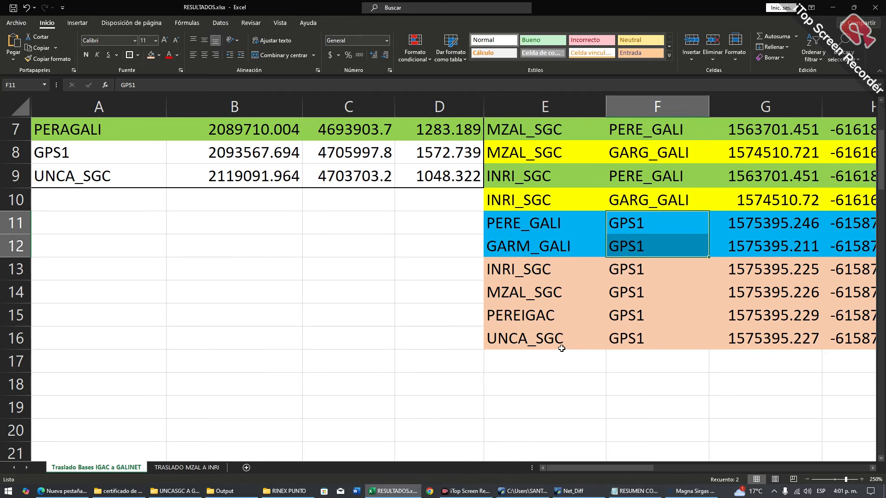
Switch to Net_Diff and go through the EOP, antenna, GLO&Leap, ionosphere and P1C1 DCB input files
left_click(572, 491)
left_click_drag(579, 76, 356, 149)
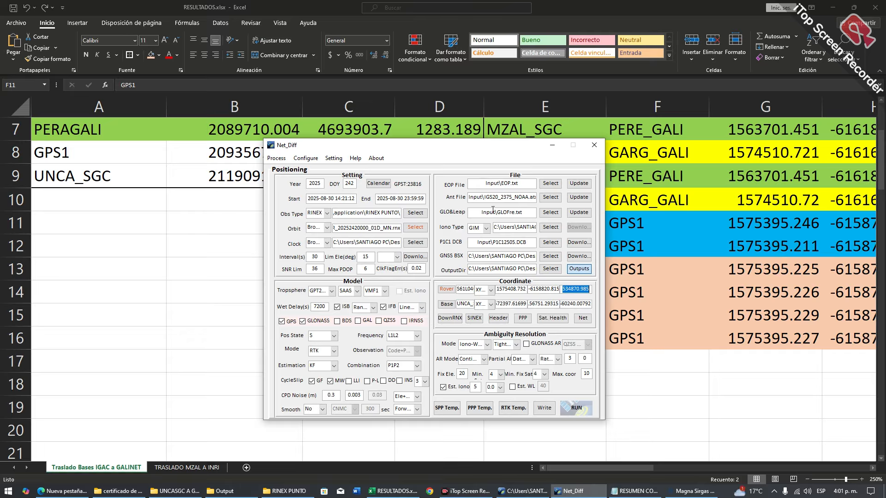
left_click_drag(478, 184, 524, 187)
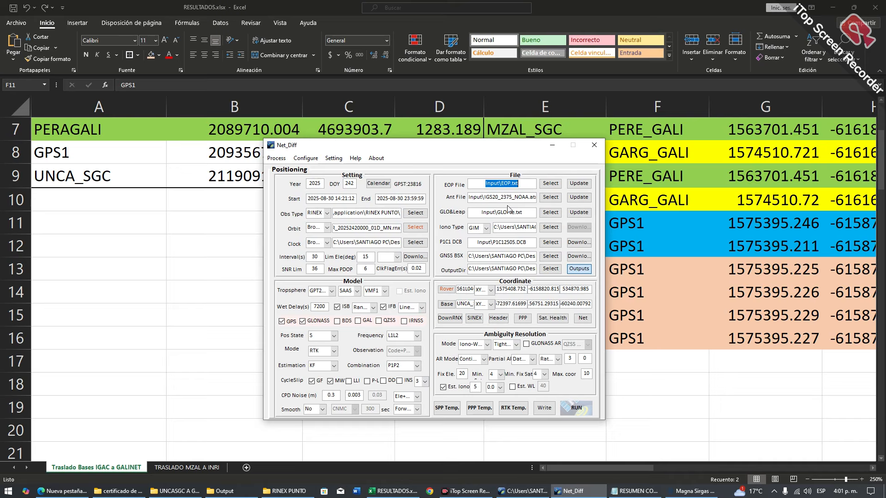
left_click_drag(471, 197, 533, 214)
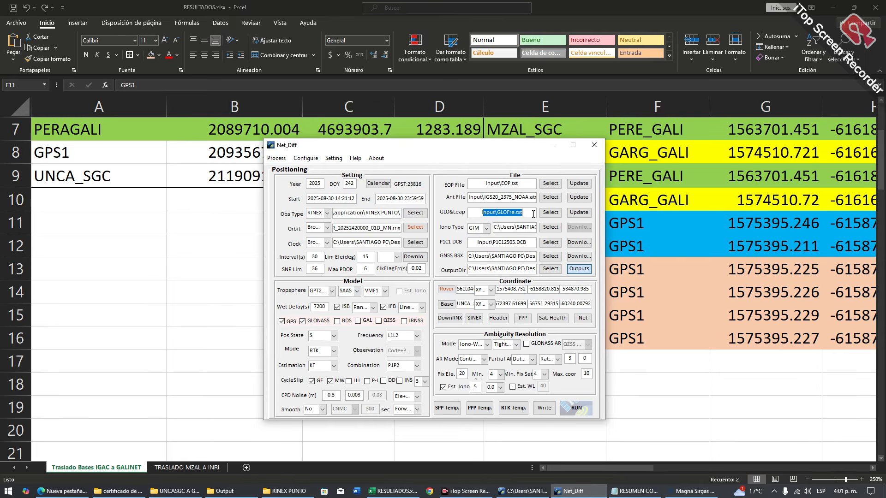
left_click(531, 229)
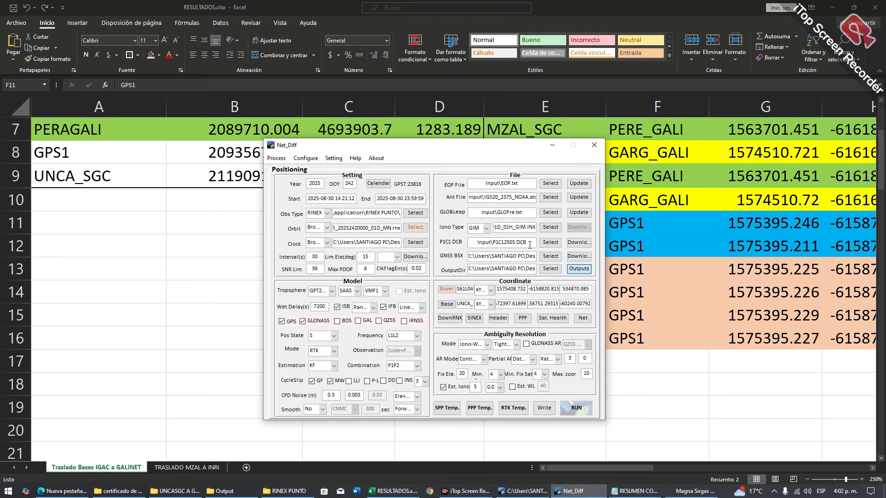
left_click(529, 246)
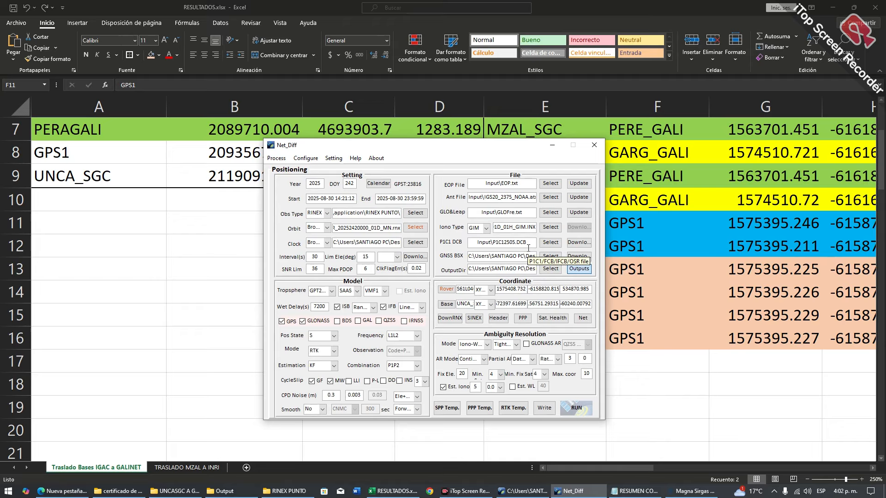
left_click_drag(483, 183, 512, 200)
left_click(527, 214)
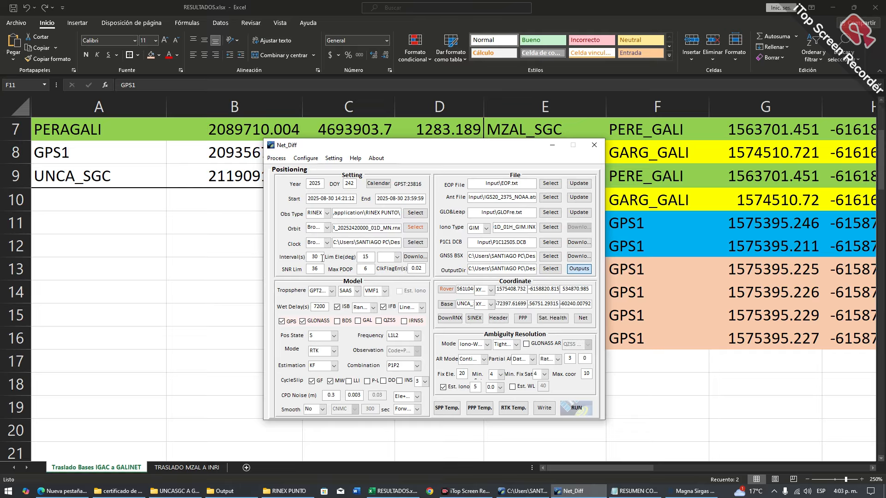
Examine the interval setting and move the Net_Diff window clear of the spreadsheet's BASE and ROVER columns
left_click_drag(322, 258, 311, 257)
left_click_drag(410, 150, 378, 172)
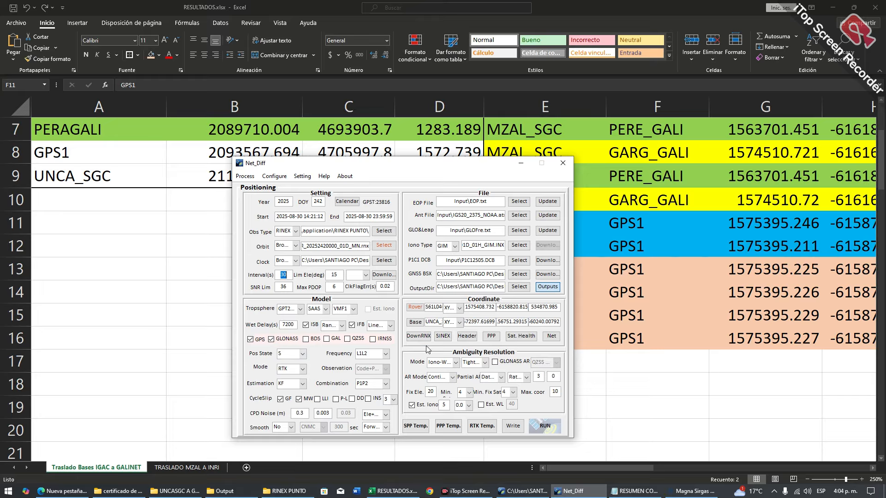
left_click_drag(410, 166, 322, 150)
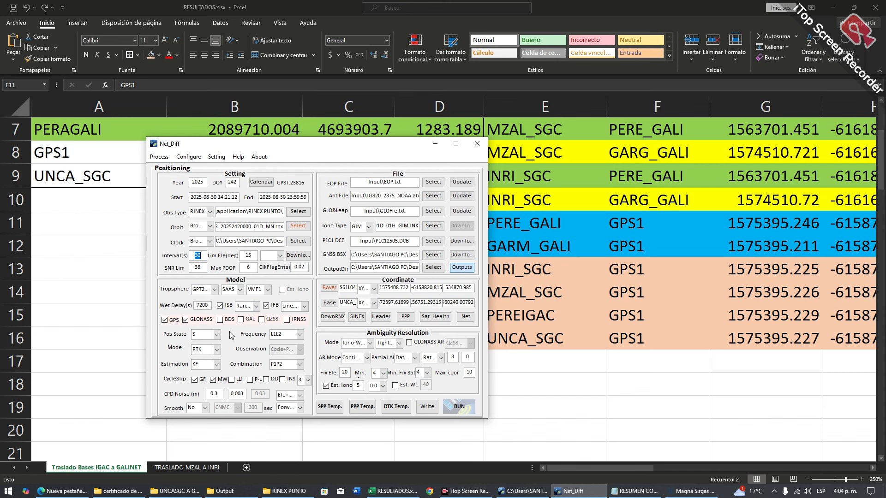
Return to the RESULTADOS workbook and highlight the BASE and ROVER cells of rows 11 and 12
left_click(655, 311)
left_click(631, 278)
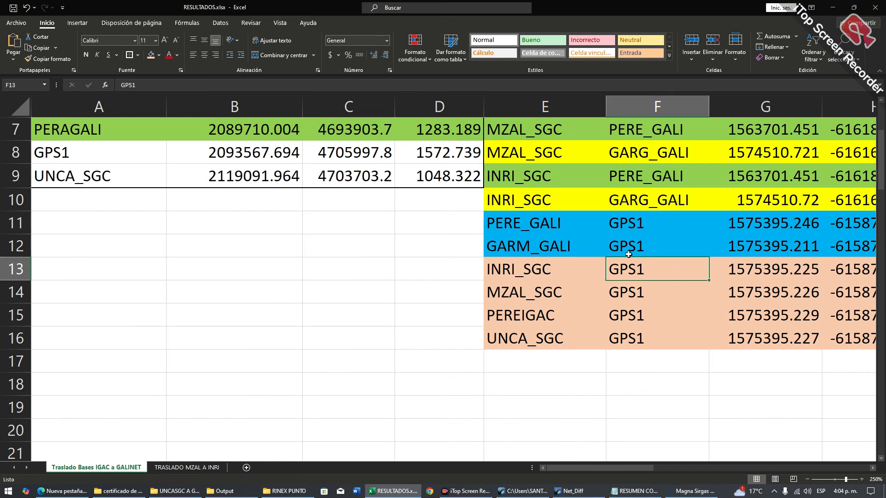
left_click_drag(629, 255, 543, 226)
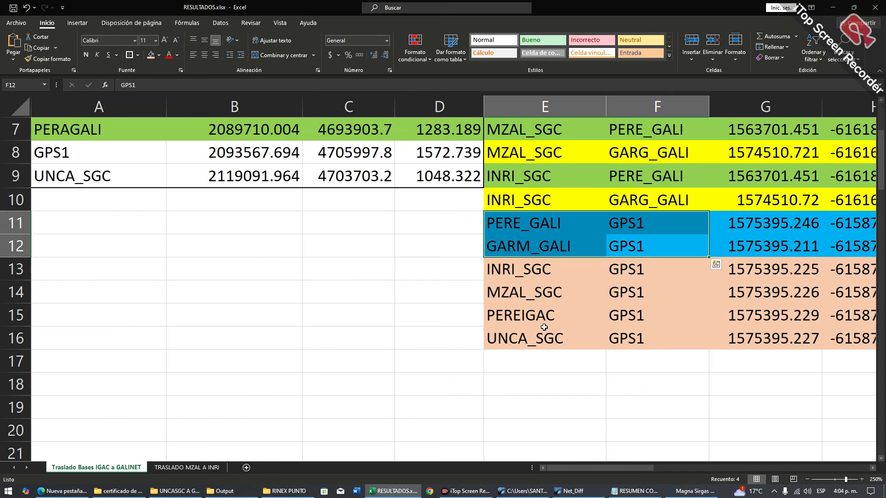
Switch back to Net_Diff and review the available frequency combinations in the Model settings
left_click(591, 492)
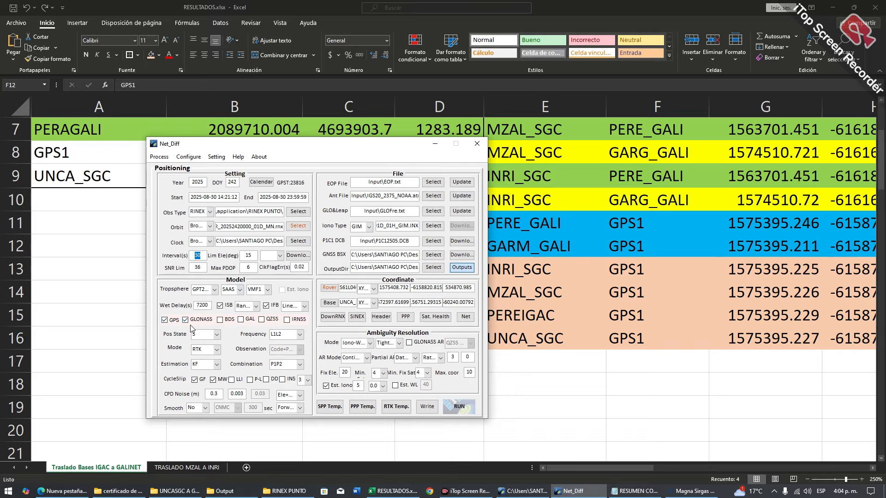
left_click(300, 336)
left_click(300, 339)
left_click(301, 334)
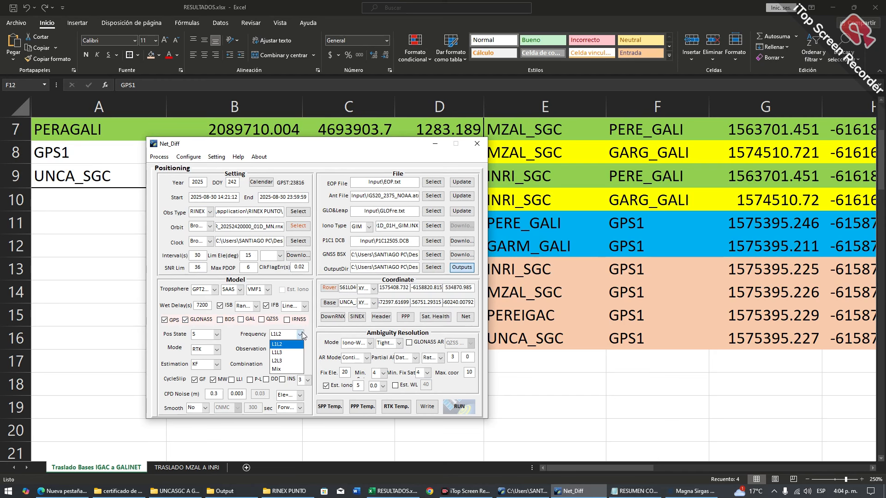
left_click(302, 333)
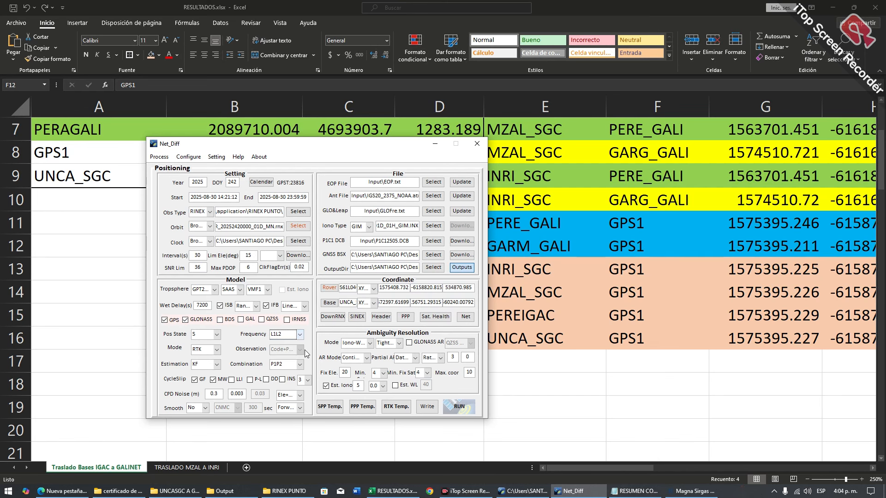
left_click_drag(285, 147, 319, 123)
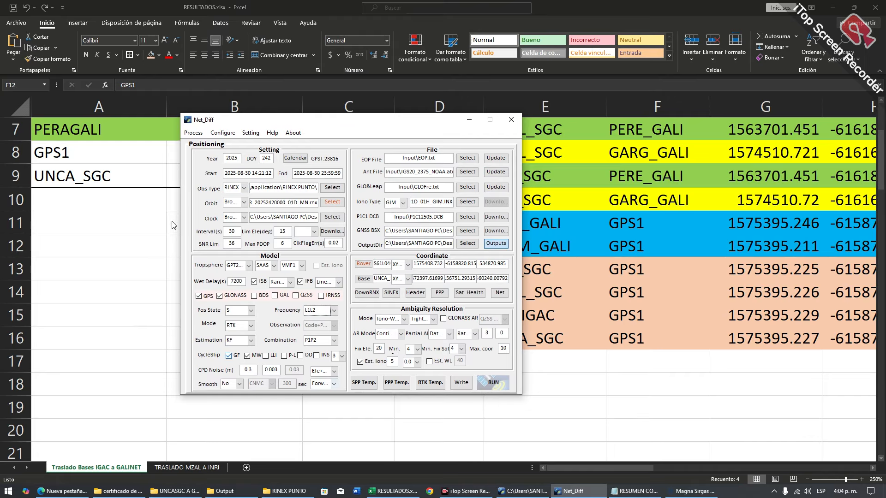
Review the processing interval and set the elevation angle limit to 15 degrees
double_click(232, 232)
left_click_drag(332, 123, 310, 119)
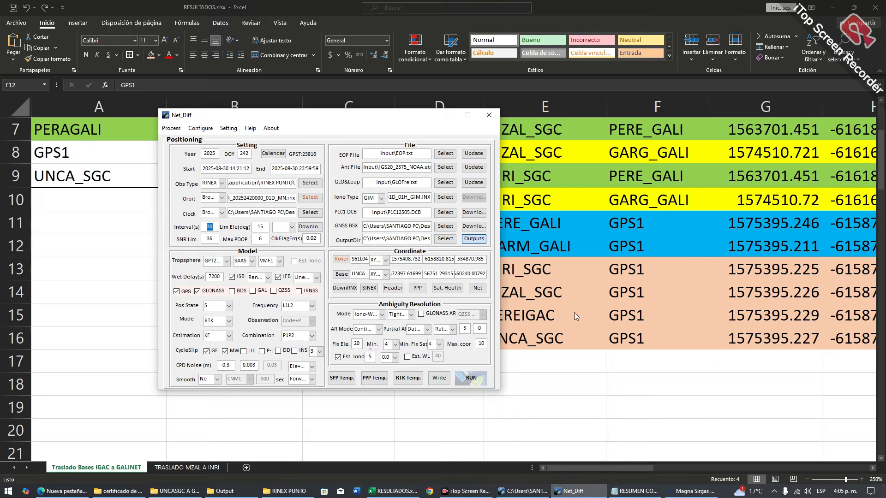
left_click(214, 226)
left_click_drag(215, 226, 194, 229)
key("Tab")
type("15-20")
key("BackSpace")
key("BackSpace")
key("BackSpace")
double_click(264, 227)
type("18")
key("BackSpace")
type("5")
Set the SNR limit to 36
double_click(212, 239)
type("33-38")
key("BackSpace")
key("BackSpace")
key("BackSpace")
key("BackSpace")
key("BackSpace")
type("36")
key("Tab")
Review the options offered for the troposphere models and the mapping function
left_click(225, 262)
left_click(225, 260)
left_click(251, 262)
left_click(279, 261)
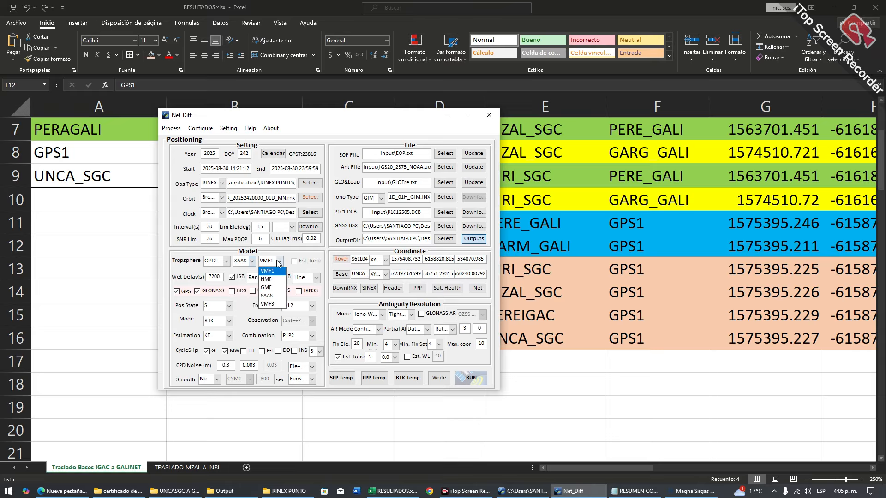
left_click(285, 260)
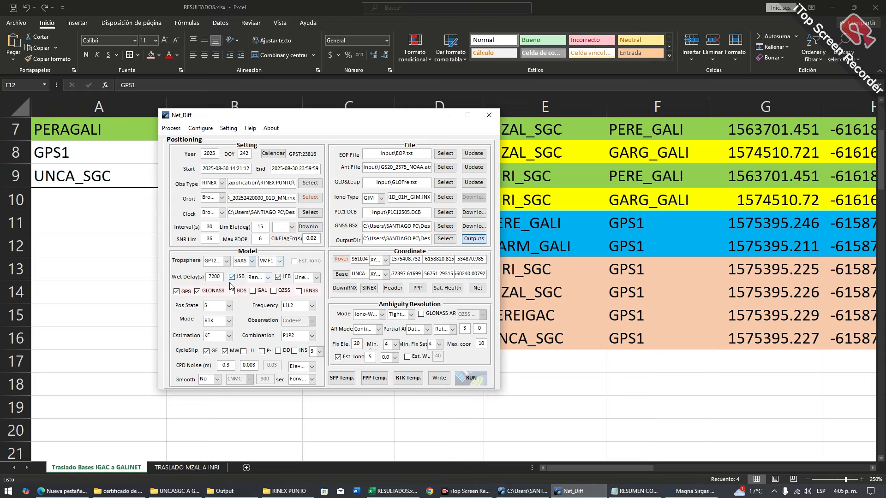
Check the wet delay, keep ISB enabled as Random Walk, and choose Linear Model for IFB
left_click_drag(224, 278, 196, 279)
left_click(265, 279)
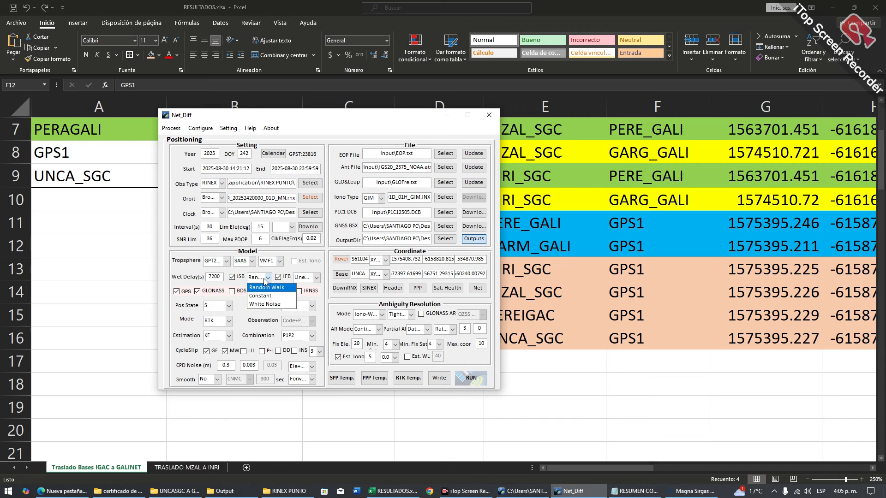
left_click(263, 287)
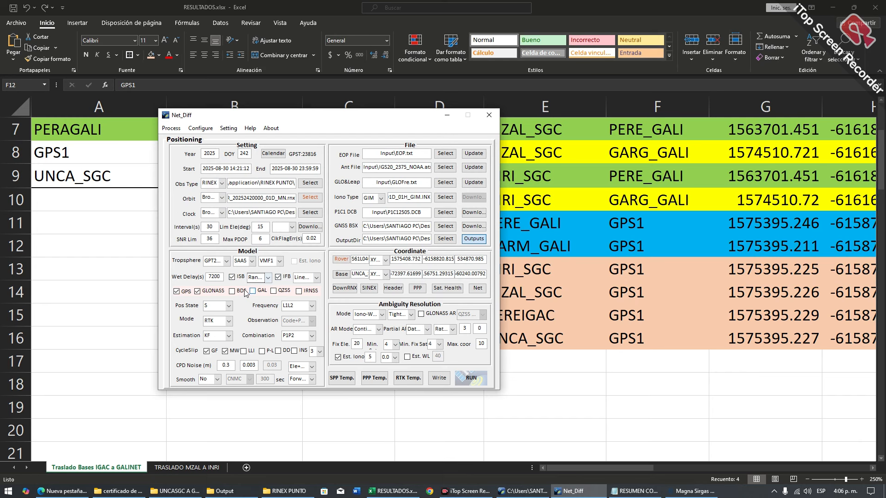
left_click(232, 277)
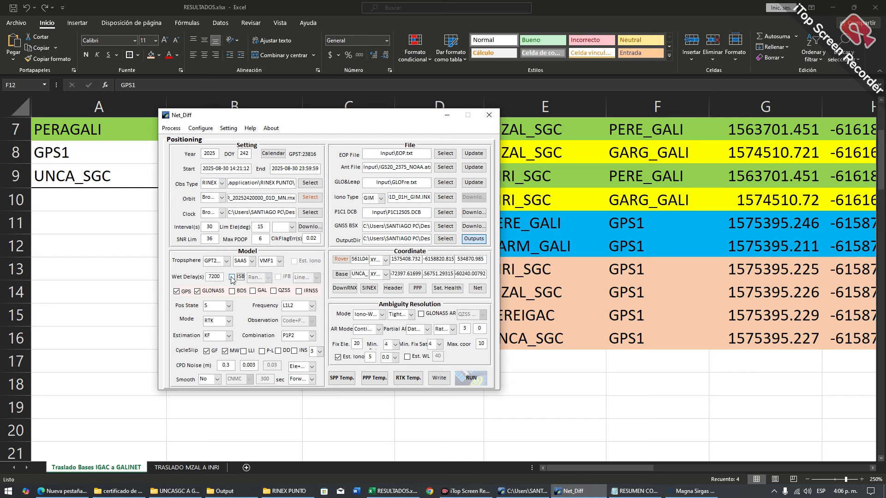
left_click(232, 278)
left_click(316, 278)
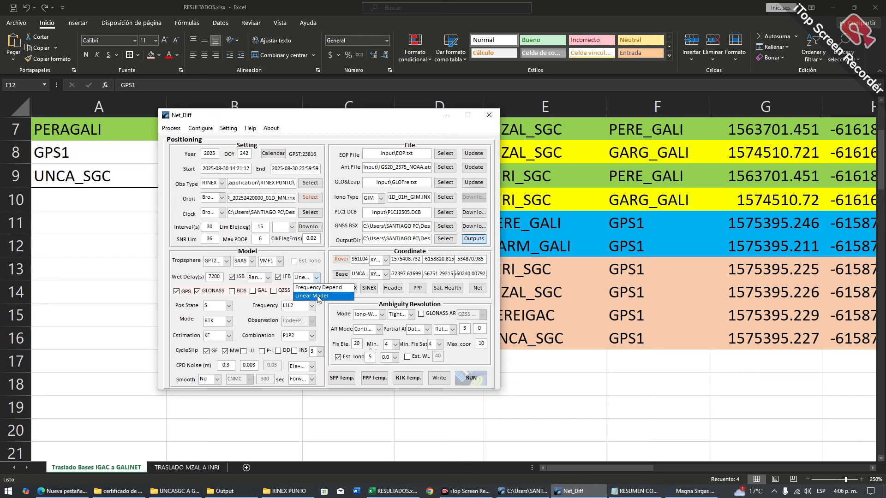
left_click(318, 297)
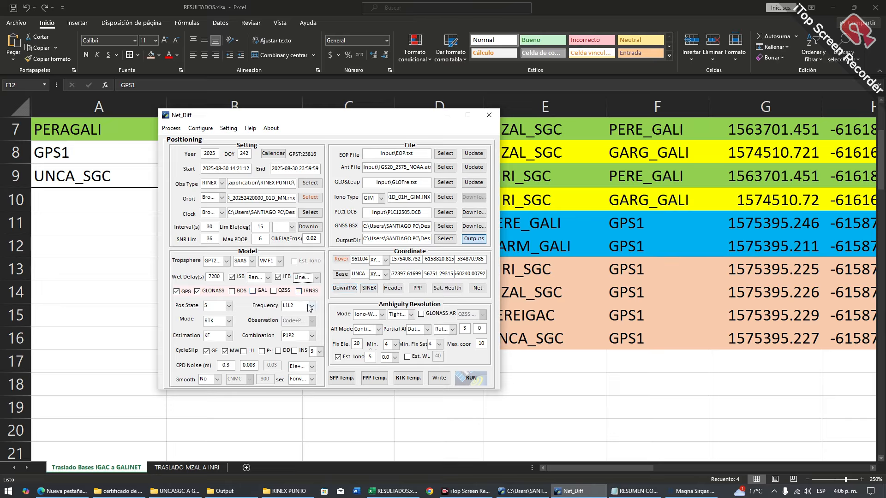
Reposition the Net_Diff window and go over the EOP, antenna and GLO&Leap file entries again
left_click_drag(351, 117, 286, 127)
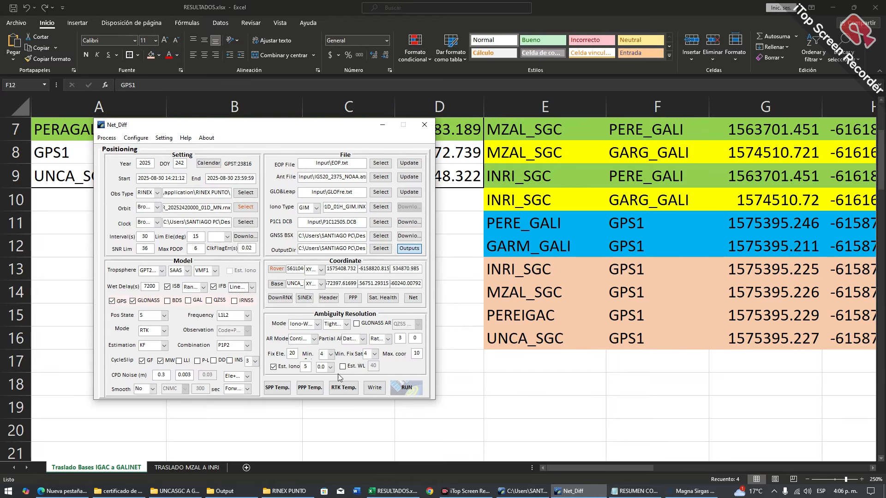
left_click_drag(238, 126, 259, 104)
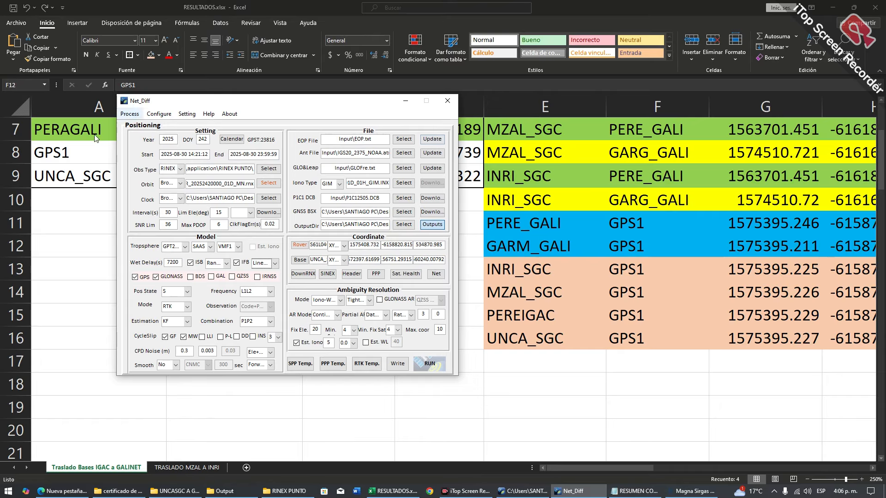
left_click_drag(286, 108, 292, 103)
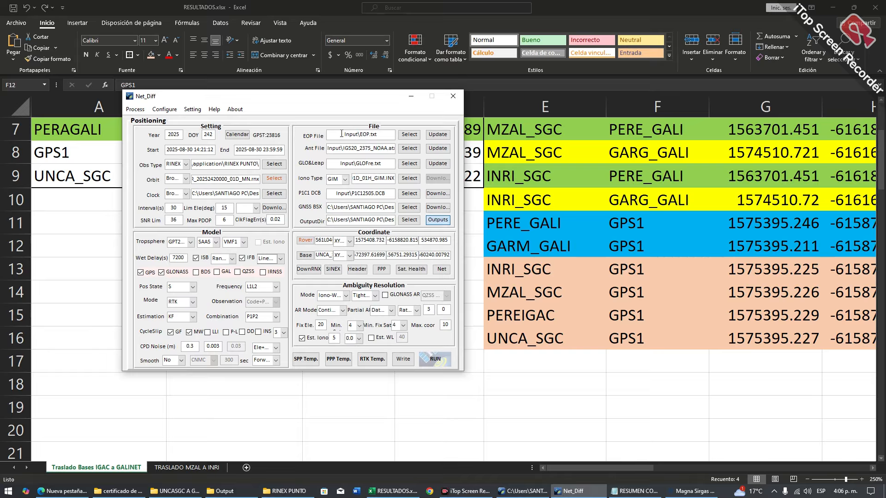
left_click_drag(344, 135, 377, 135)
left_click_drag(377, 149, 329, 150)
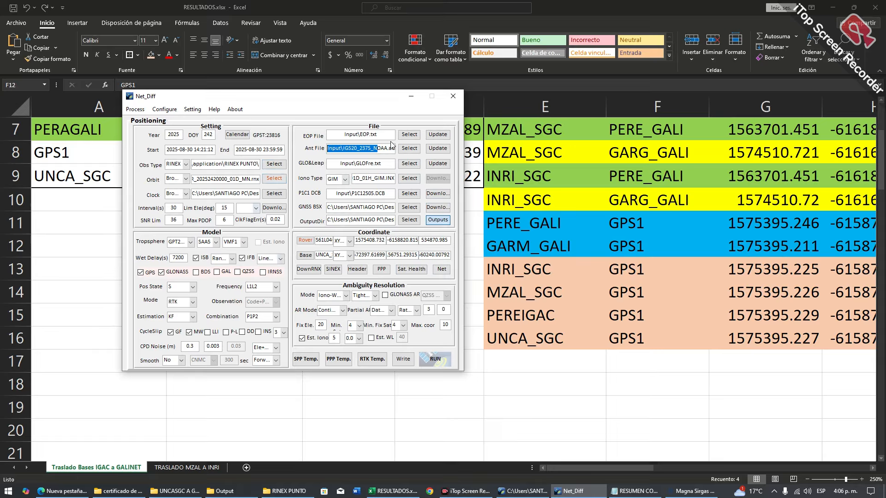
left_click_drag(384, 164, 337, 184)
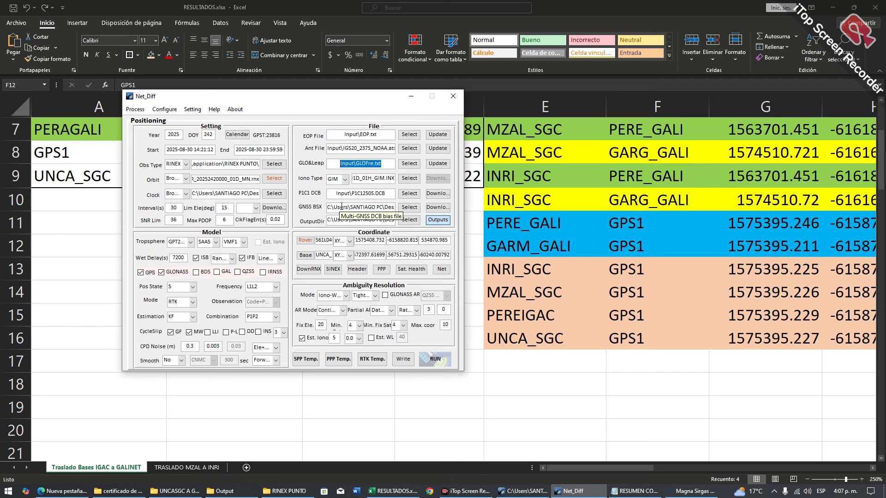
Look over the base station files and check the base coordinates against RESUMEN COOR BASES.txt in Notepad
left_click(306, 255)
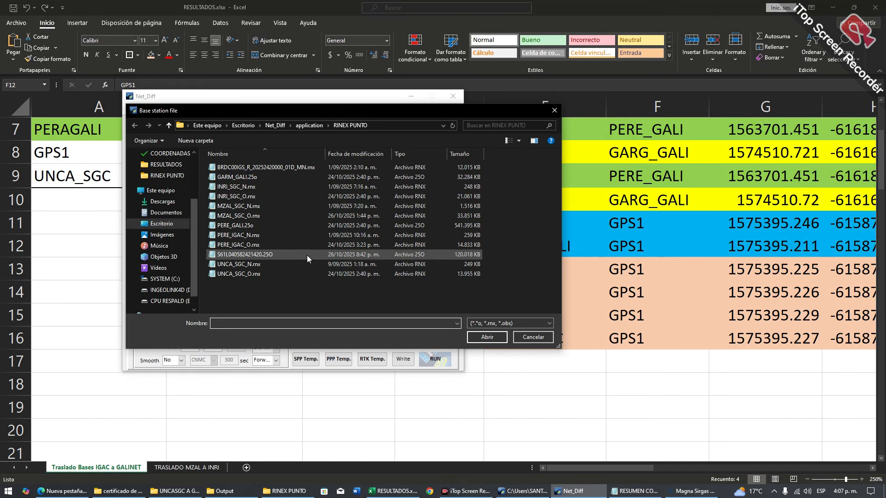
left_click(555, 111)
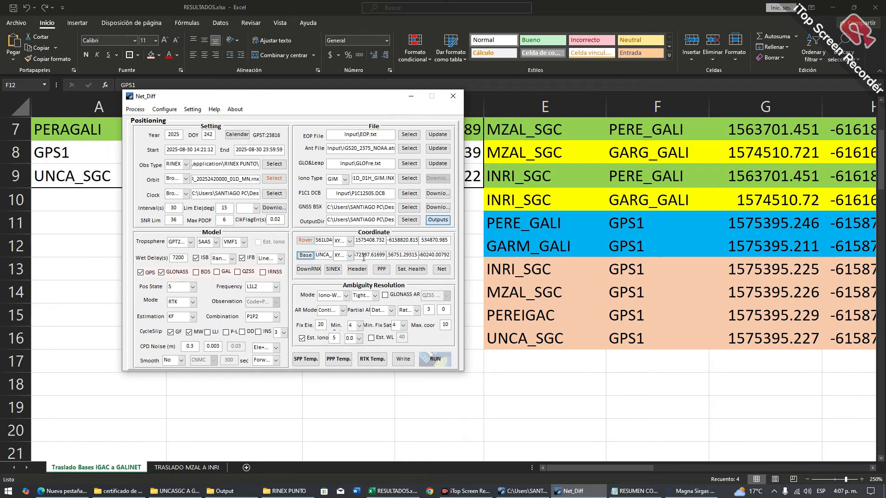
left_click_drag(364, 257, 442, 256)
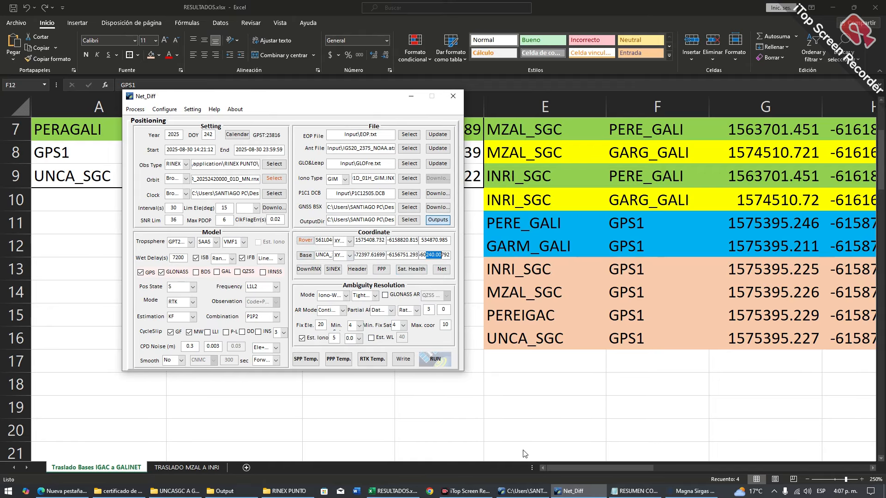
left_click(625, 491)
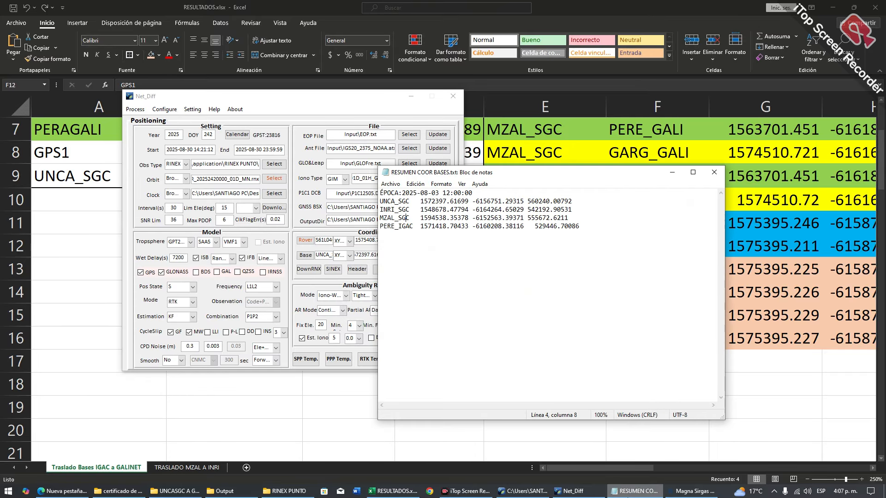
left_click(672, 172)
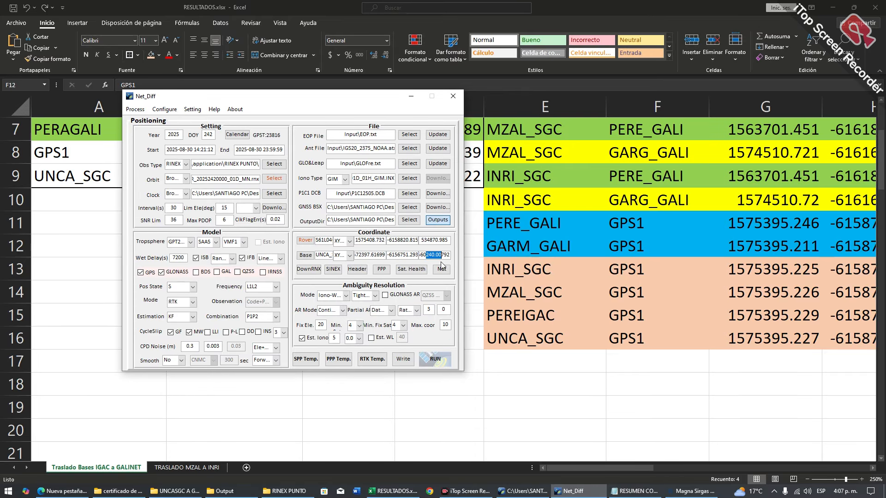
Try Dual/Triple freq as the ambiguity resolution mode and return it to Iono-Weight(Dual/Triple)
left_click(347, 296)
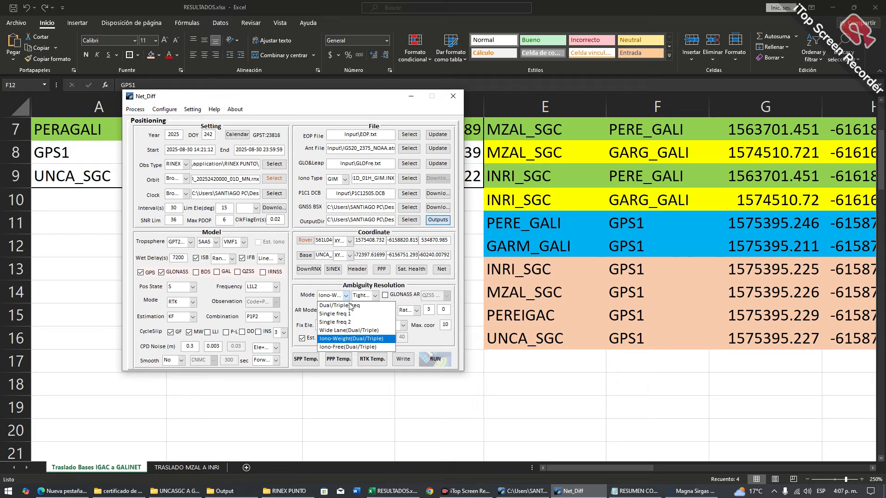
left_click(351, 307)
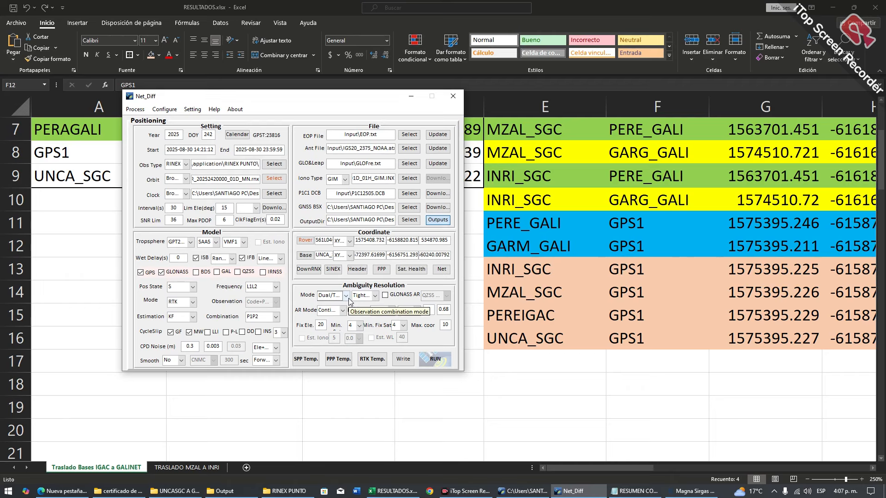
left_click(346, 296)
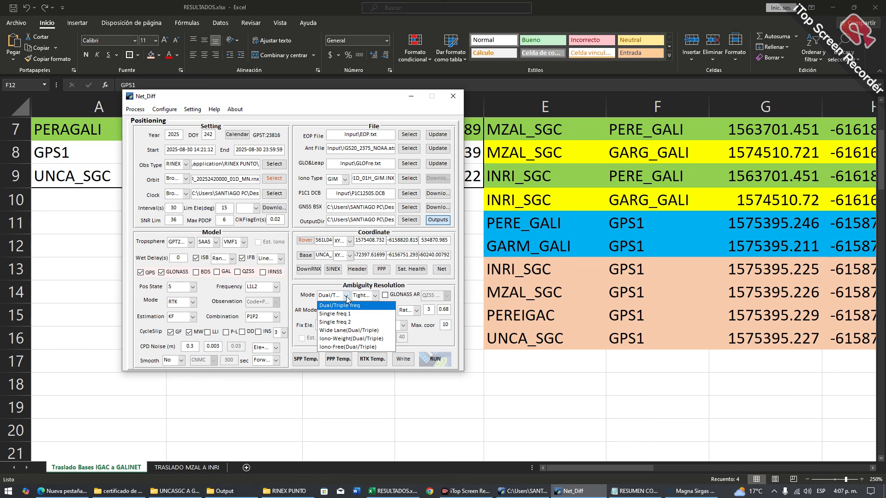
left_click(347, 341)
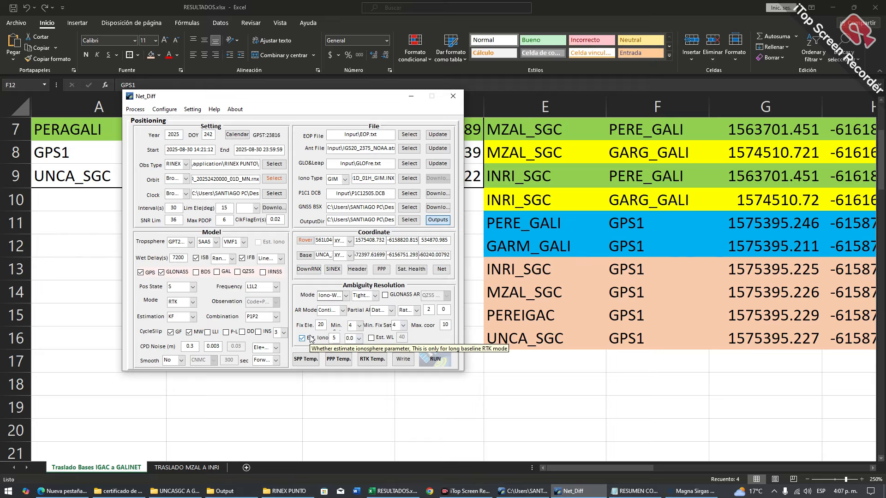
left_click(345, 296)
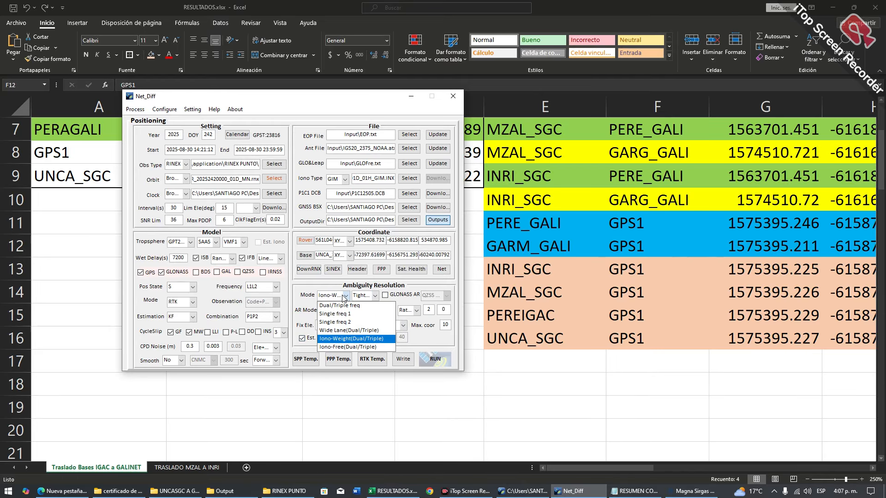
left_click(339, 340)
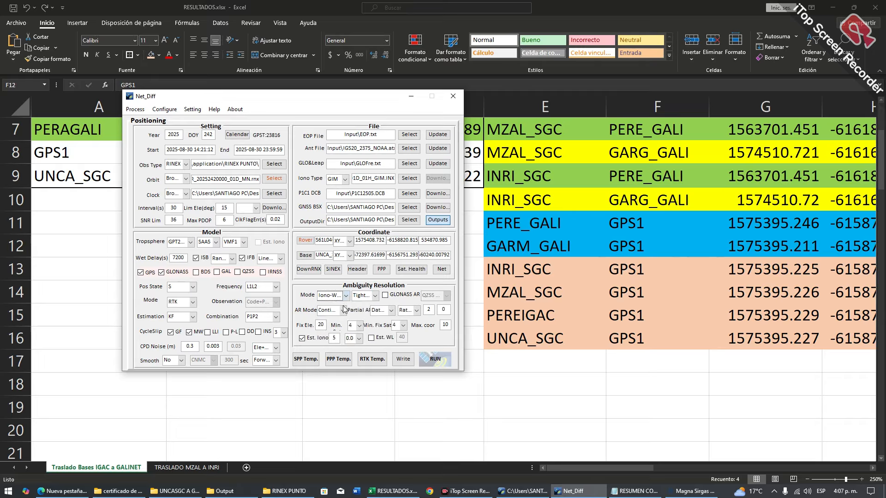
left_click(346, 296)
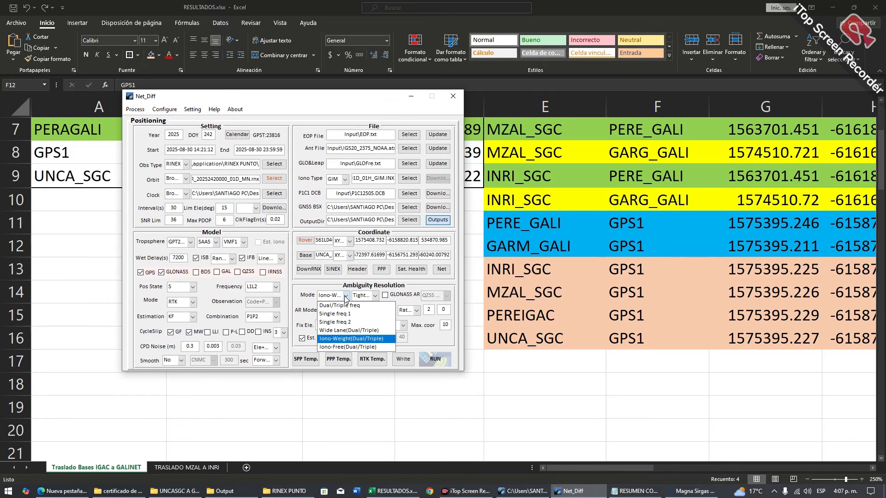
left_click(346, 296)
Keep Tight Combine, the Continuous AR mode and Data+Model Driven partial AR in the ambiguity resolution settings
left_click(376, 296)
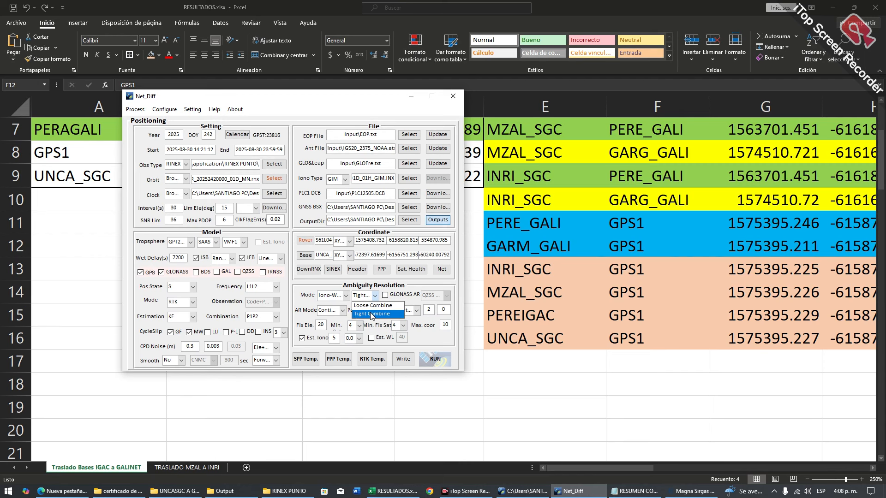
left_click(373, 316)
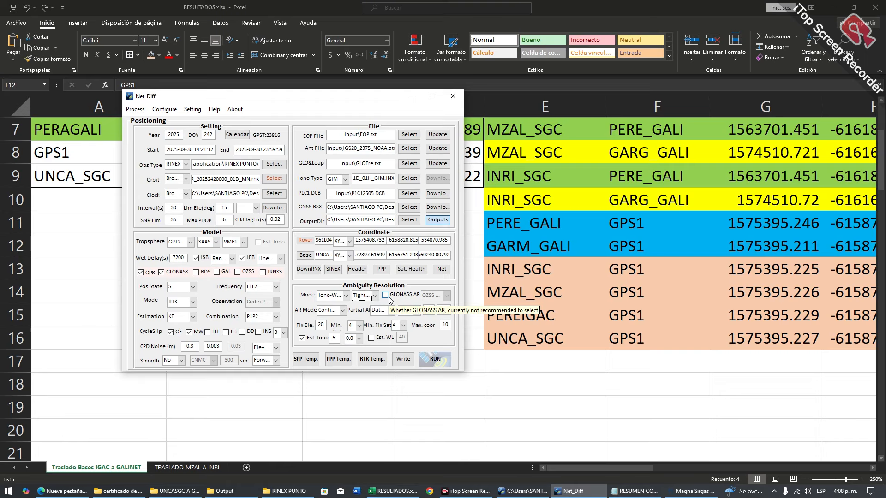
left_click(343, 311)
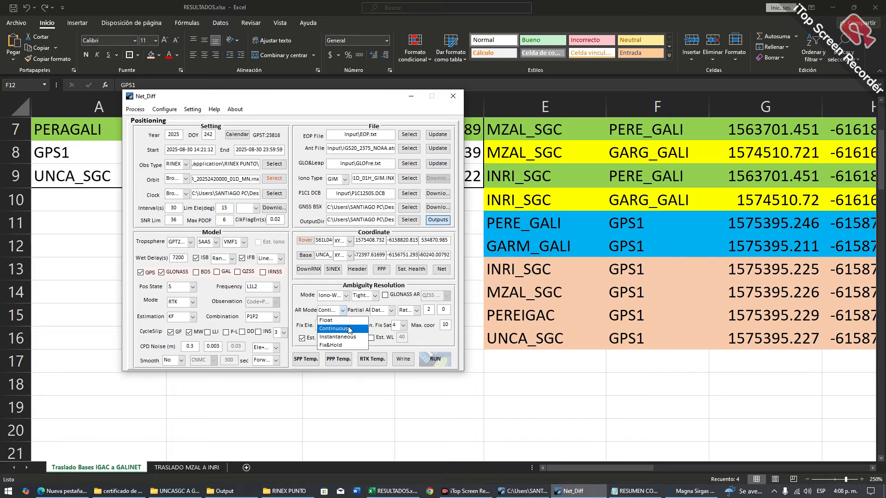
left_click(350, 330)
left_click(394, 310)
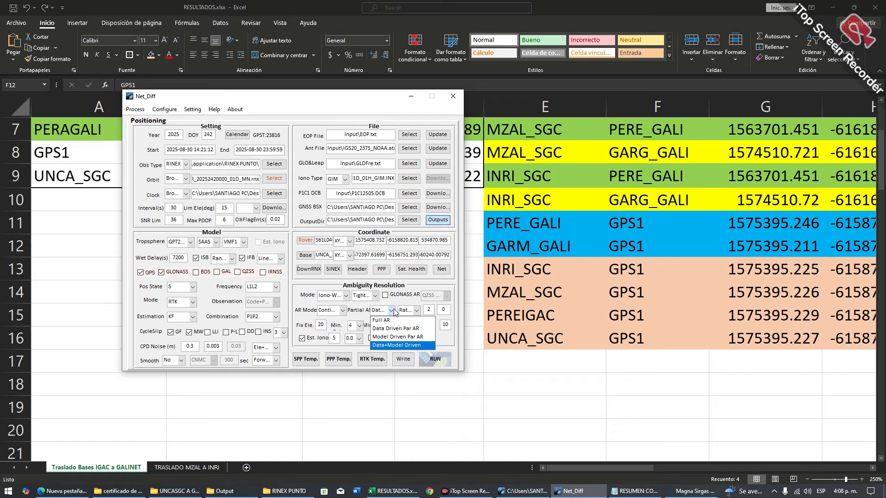
left_click(394, 311)
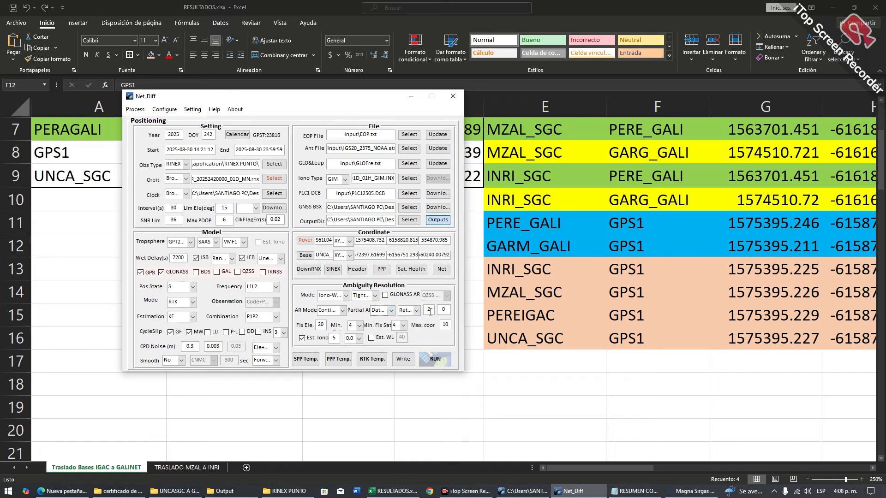
Set the ambiguity ratio threshold to 3, keep Ratio Fixed as its criterion, and check the adjacent threshold value
left_click_drag(431, 310, 421, 310)
left_click(417, 310)
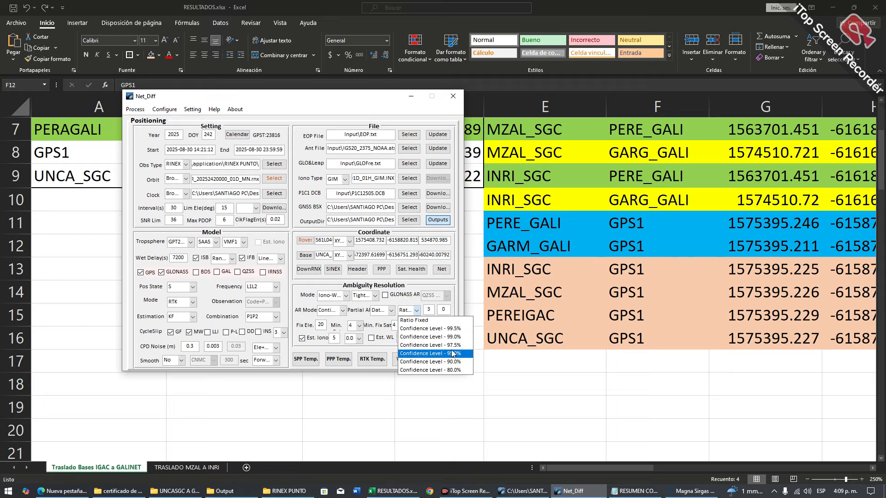
left_click(419, 322)
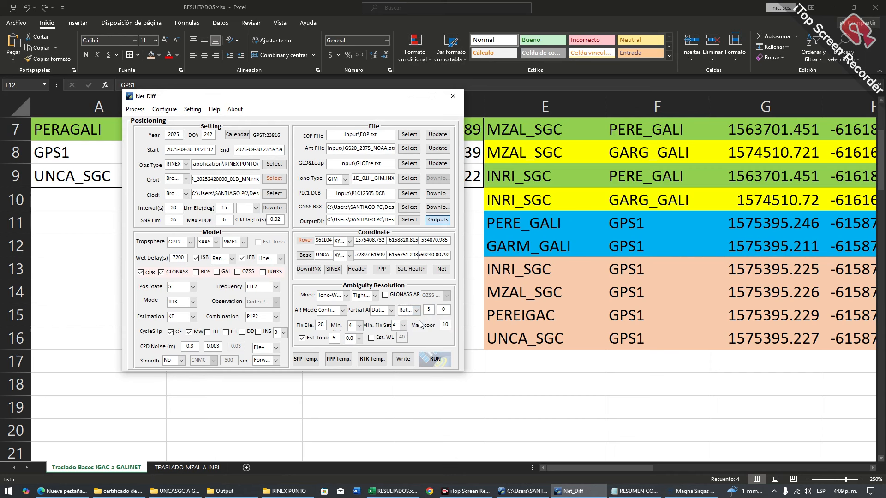
key("Tab")
double_click(446, 311)
Open Coor_2025242_GARM-S61L.pos in Notepad from the GARMGALI A GPS1 folder inside RESULTADOS
left_click(525, 492)
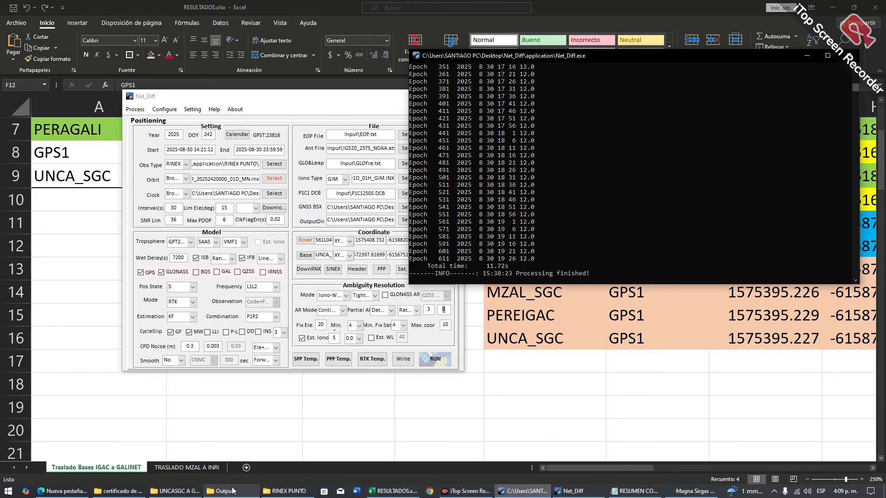
mouse_move(232, 491)
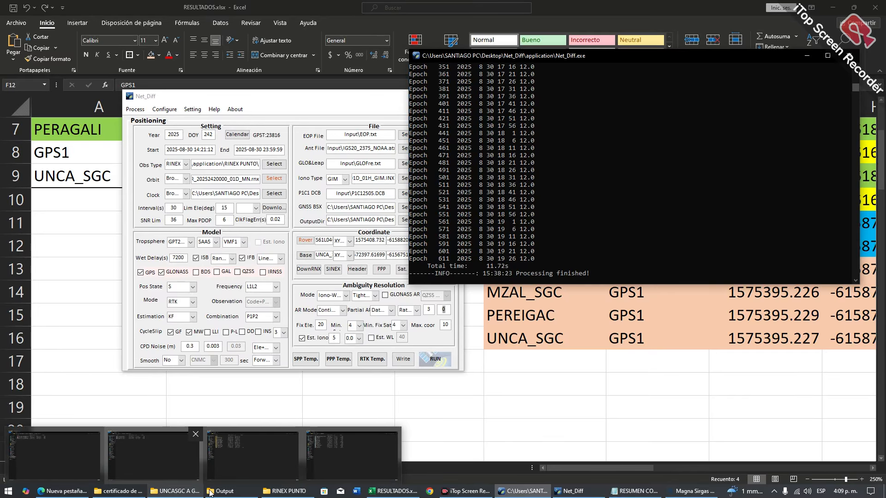
left_click(285, 491)
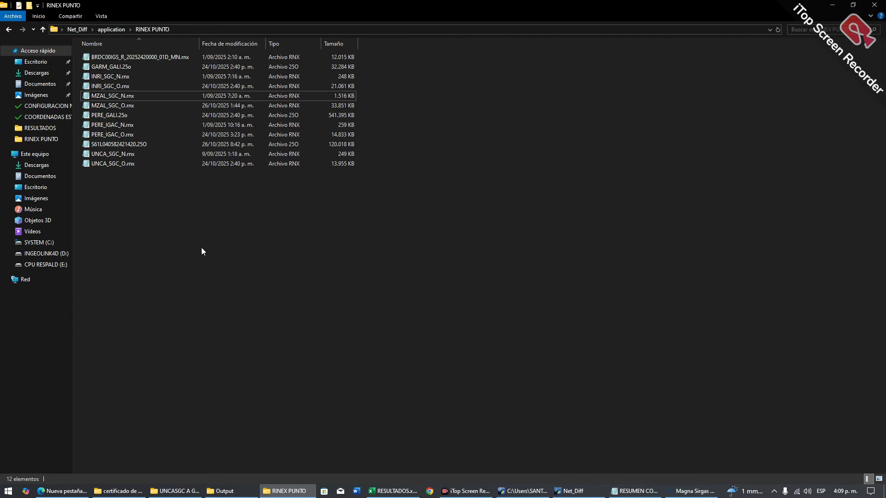
key("alt+Up")
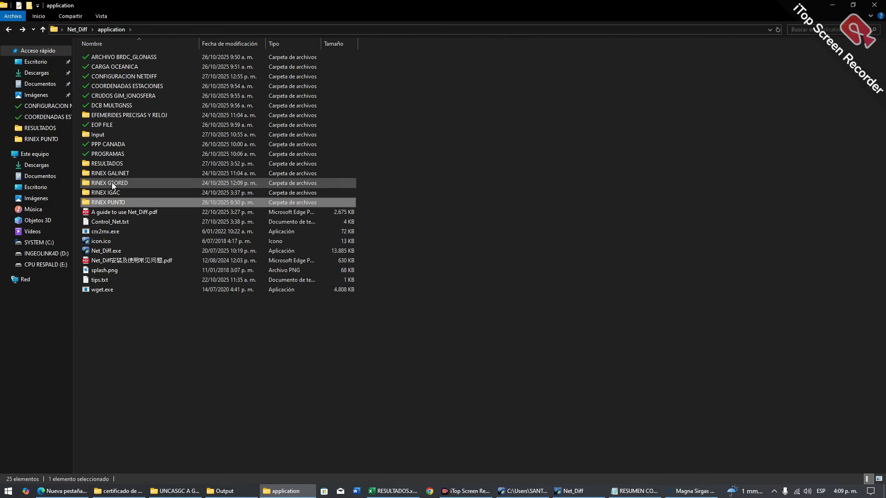
double_click(120, 162)
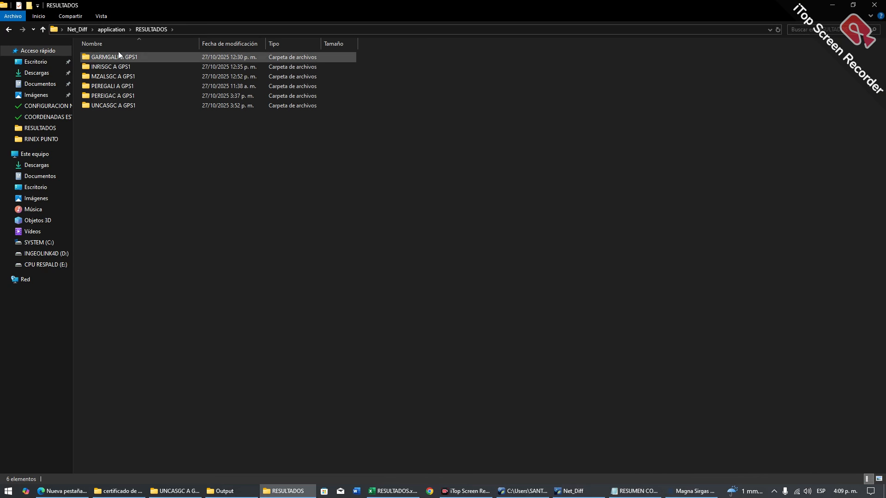
double_click(133, 56)
double_click(177, 60)
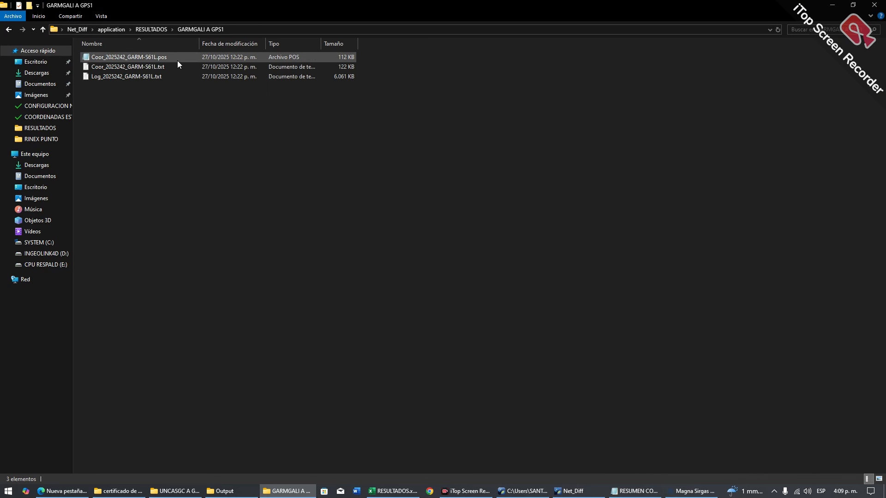
left_click(692, 173)
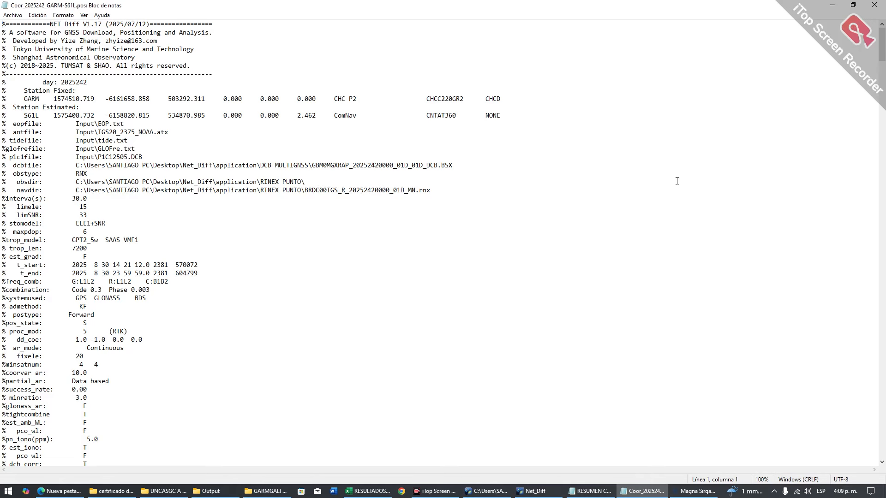
Look up the stomodel entry in the .pos header and choose Ele+SNR depend as the weighting model in Net_Diff
left_click_drag(131, 30, 60, 18)
left_click(113, 132)
left_click_drag(116, 224, 63, 223)
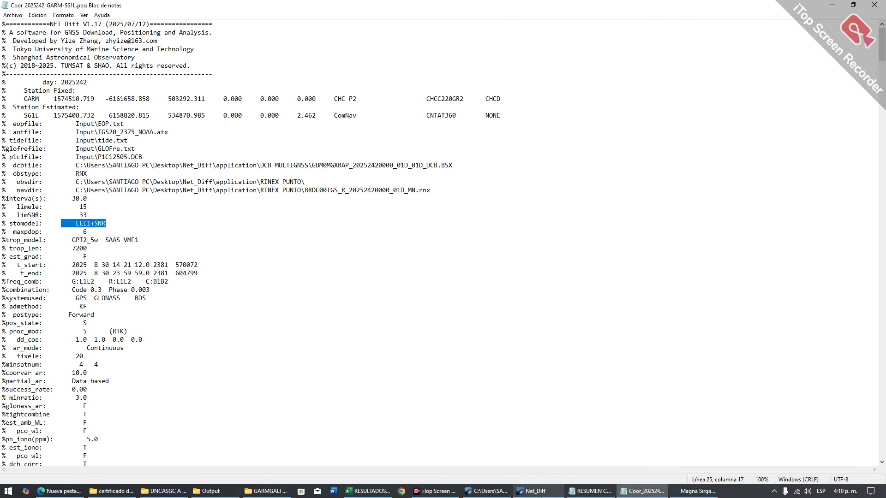
left_click(535, 491)
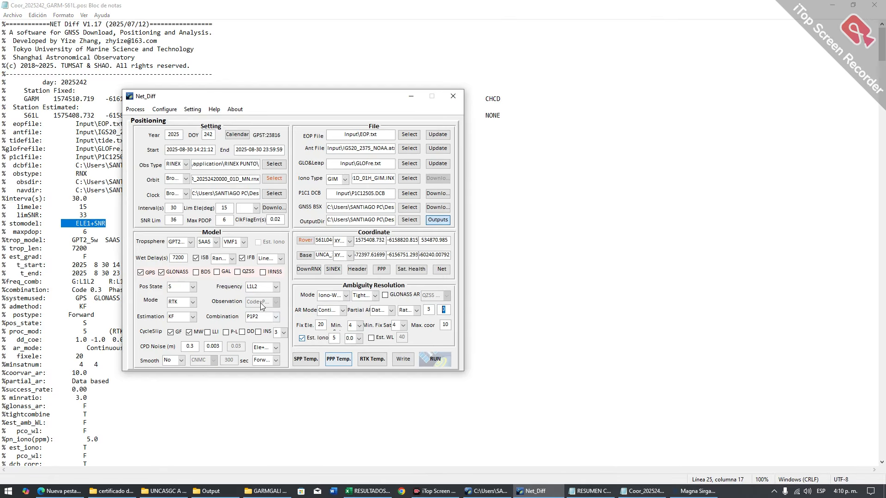
left_click(271, 349)
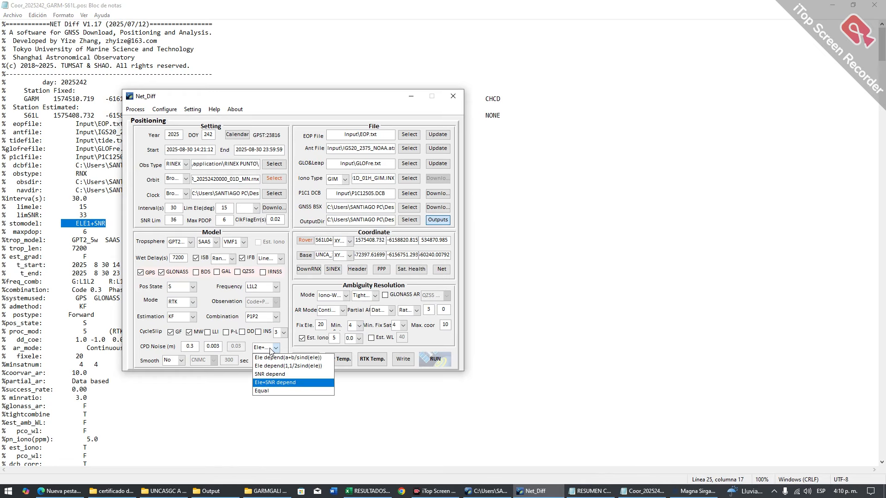
left_click(279, 386)
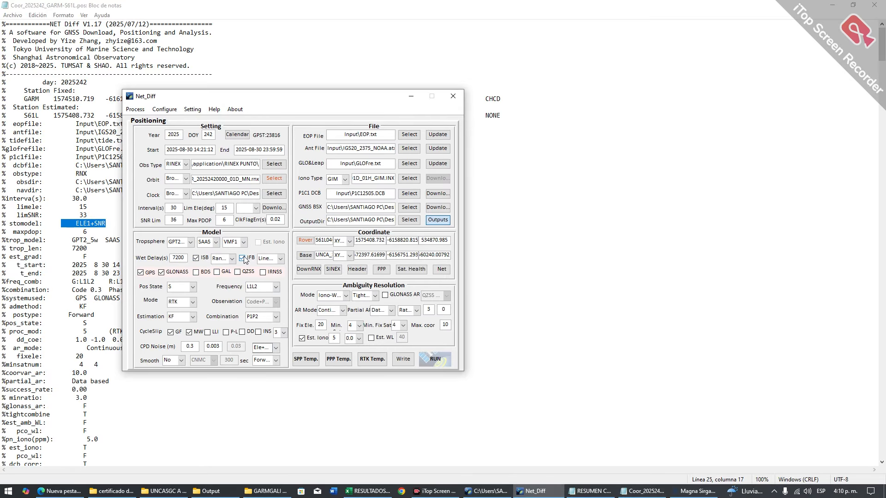
Keep Forward as the processing direction and the GF cycle slip detection enabled
left_click(271, 363)
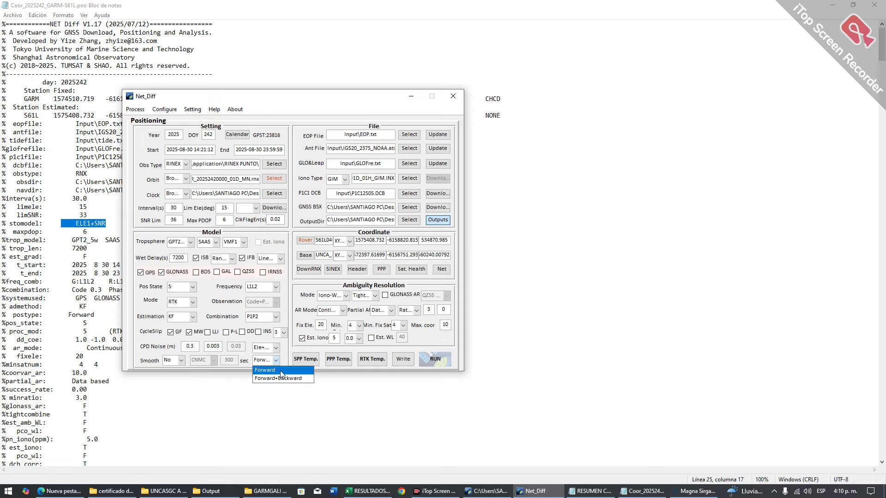
left_click(281, 372)
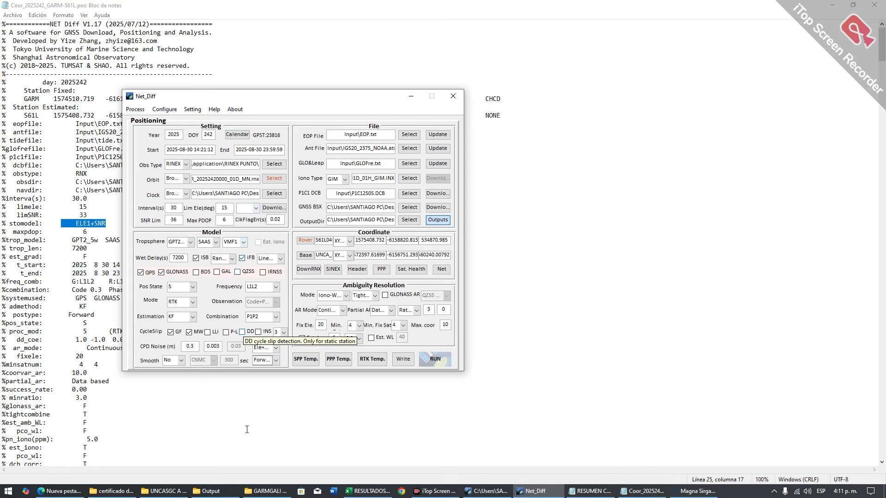
left_click(170, 332)
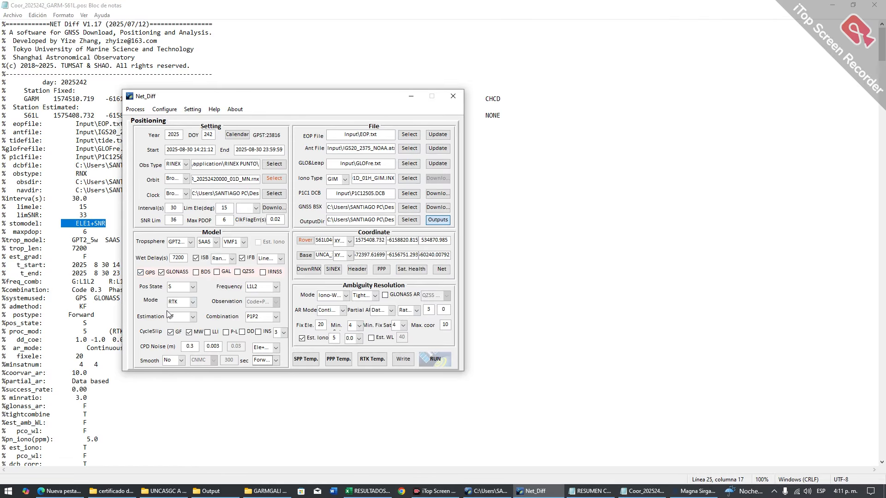
Return to the GARM-S61L .pos file and examine the station coordinates, input file paths and interval in its header
left_click(66, 257)
scroll(111, 179, "down", 3)
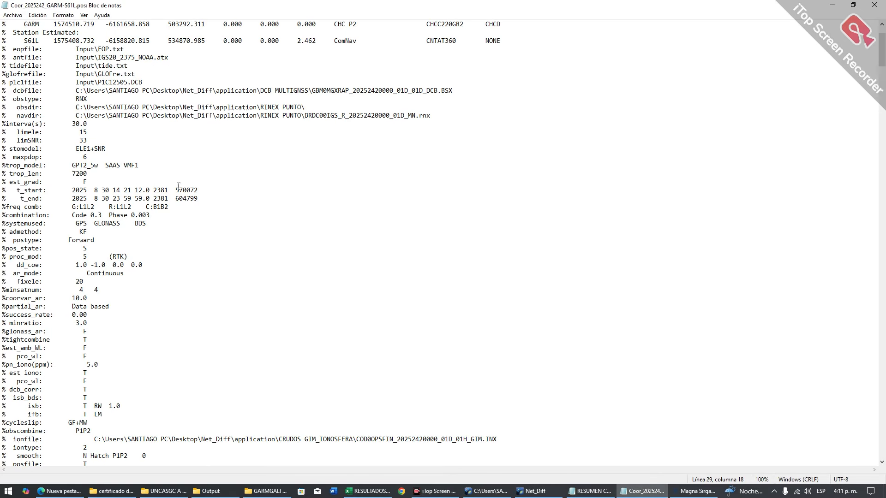
scroll(179, 187, "up", 2)
left_click_drag(187, 105, 64, 98)
left_click(125, 158)
scroll(124, 159, "down", 1)
left_click_drag(90, 149, 15, 140)
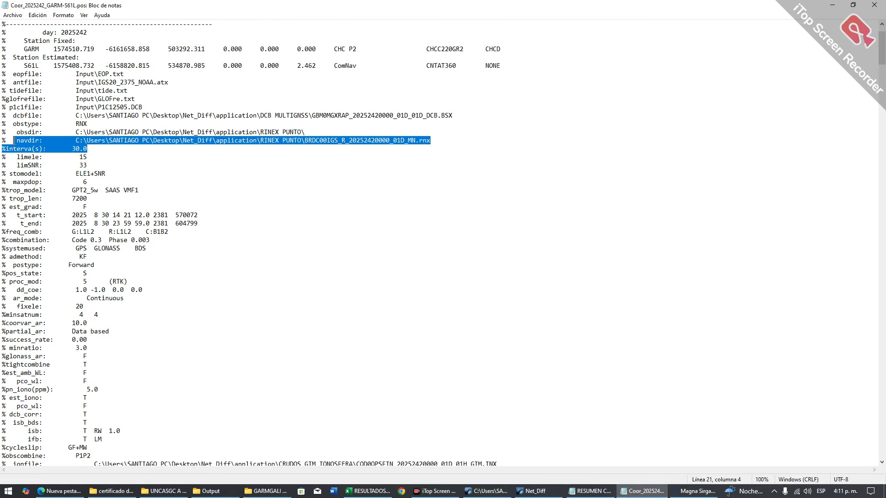
scroll(69, 167, "up", 2)
left_click(106, 189)
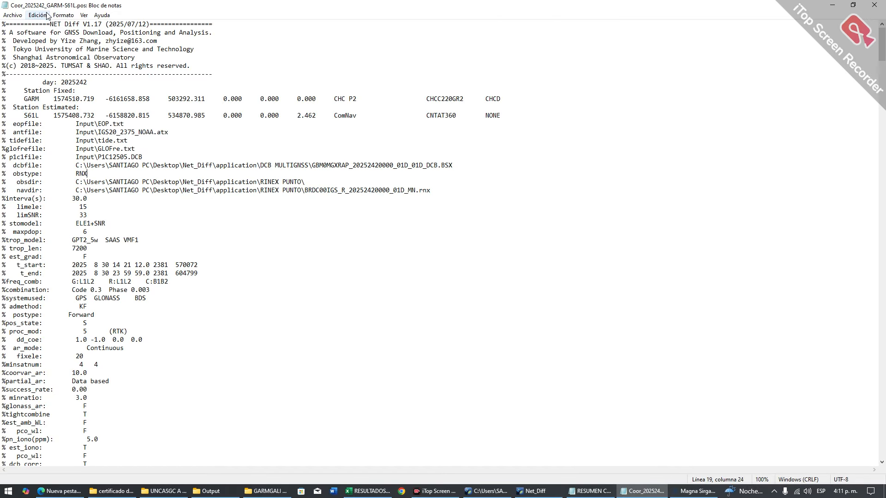
Examine the tropospheric interval, gradient estimation and frequency combination entries in the GARM-S61L .pos header
scroll(113, 204, "down", 1)
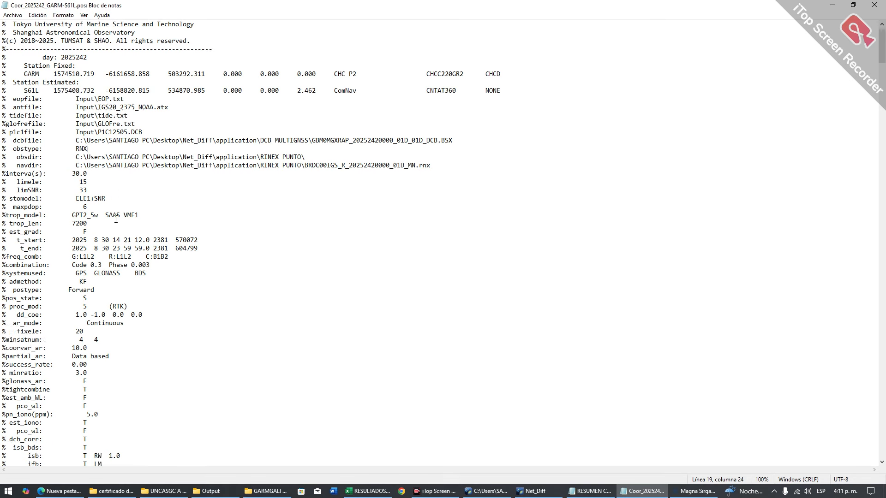
scroll(100, 223, "down", 1)
left_click_drag(88, 200, 23, 199)
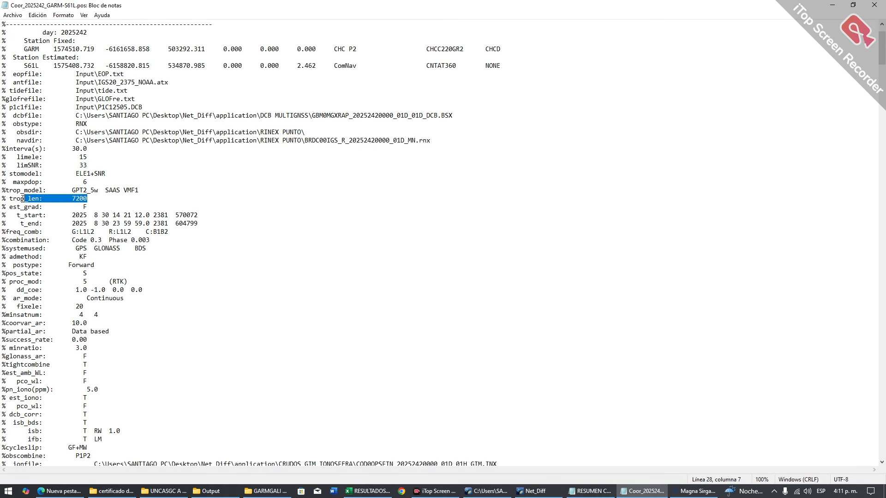
left_click(114, 224)
left_click_drag(88, 206, 14, 207)
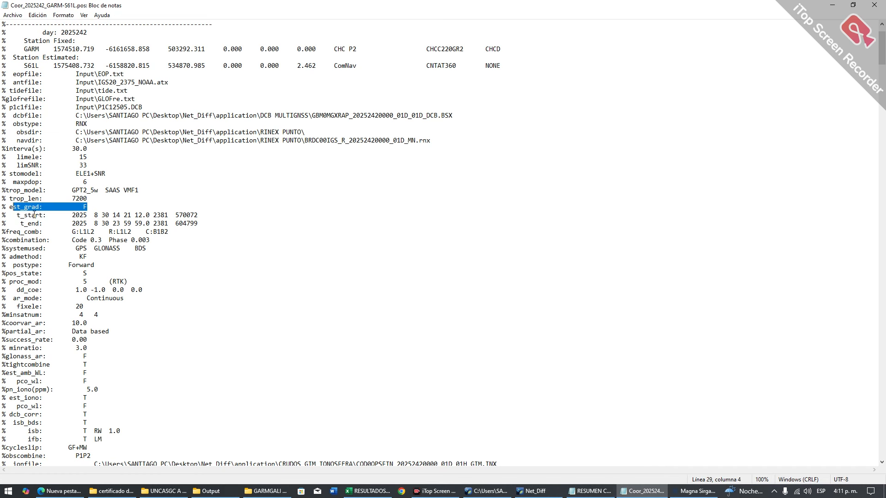
scroll(75, 201, "down", 2)
scroll(76, 200, "down", 2)
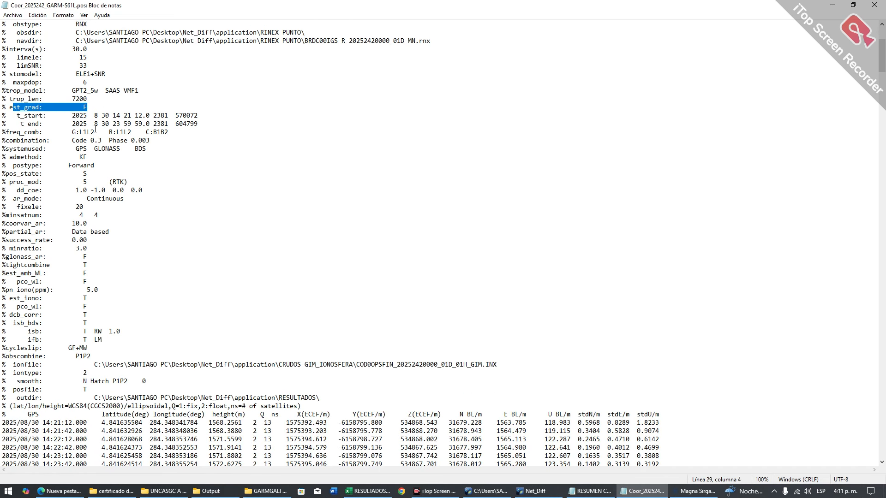
left_click_drag(94, 132, 63, 132)
left_click_drag(179, 132, 143, 132)
Examine the elevation and ratio thresholds for ambiguity fixing and the cycle slip method in the .pos header
scroll(120, 151, "down", 1)
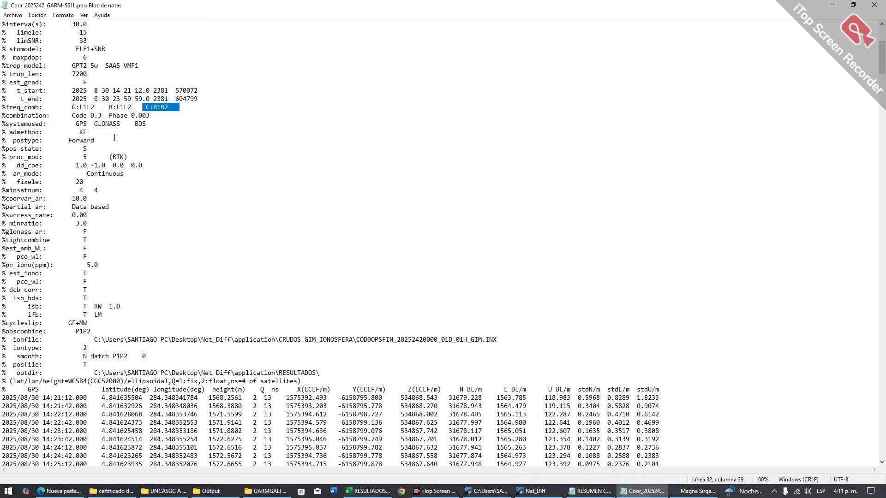
scroll(115, 138, "down", 2)
scroll(111, 154, "down", 1)
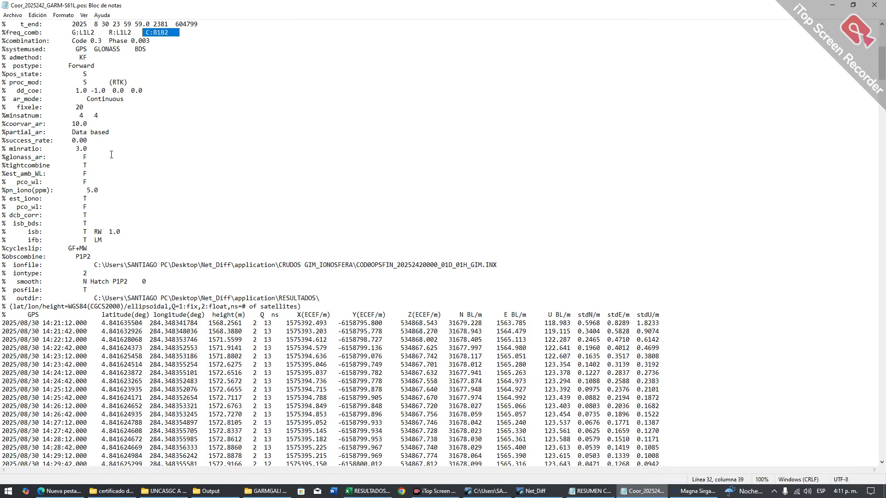
left_click(90, 109)
mouse_move(88, 124)
left_mouse_down()
mouse_move(57, 124)
mouse_move(75, 124)
left_mouse_up()
scroll(95, 152, "down", 1)
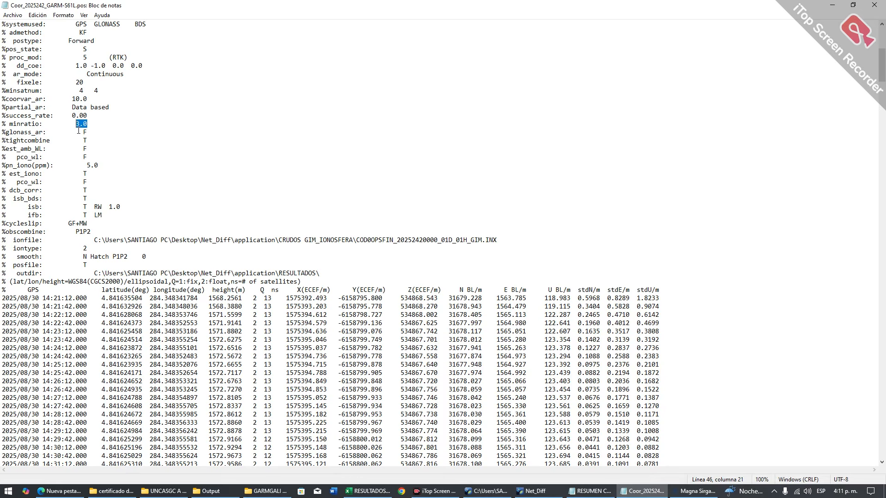
left_click_drag(91, 223, 20, 226)
left_click(93, 224)
left_click_drag(93, 224, 62, 225)
scroll(76, 226, "down", 5)
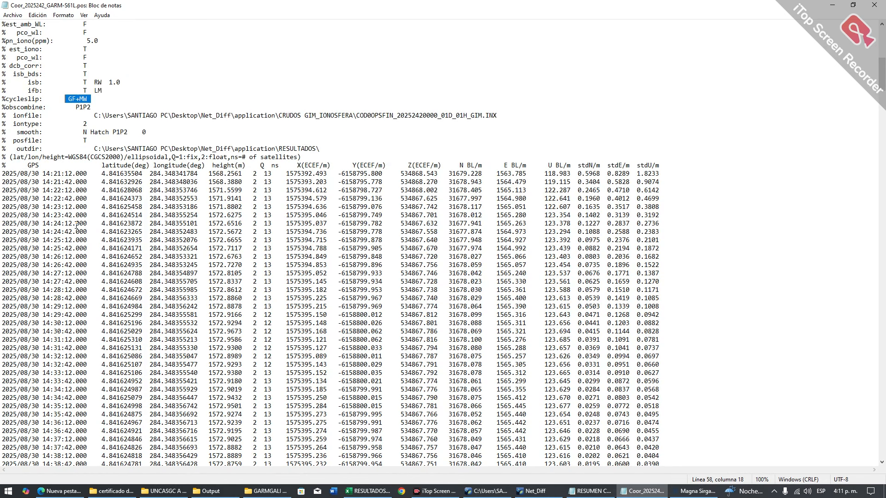
Inspect the solution quality, satellite count and N, E, U standard deviation columns in the first epochs of the GARM-S61L results
left_click_drag(250, 174, 253, 207)
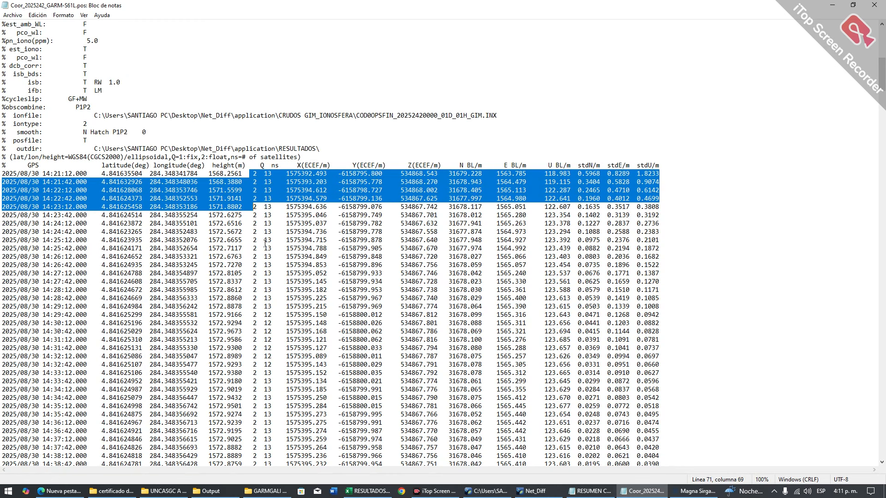
scroll(264, 244, "down", 1)
left_click(265, 241)
left_click_drag(272, 164, 268, 149)
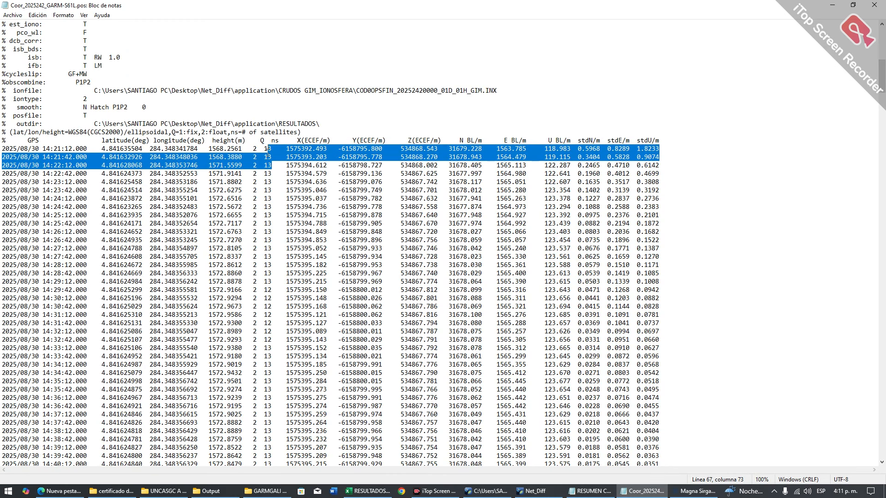
left_click(275, 189)
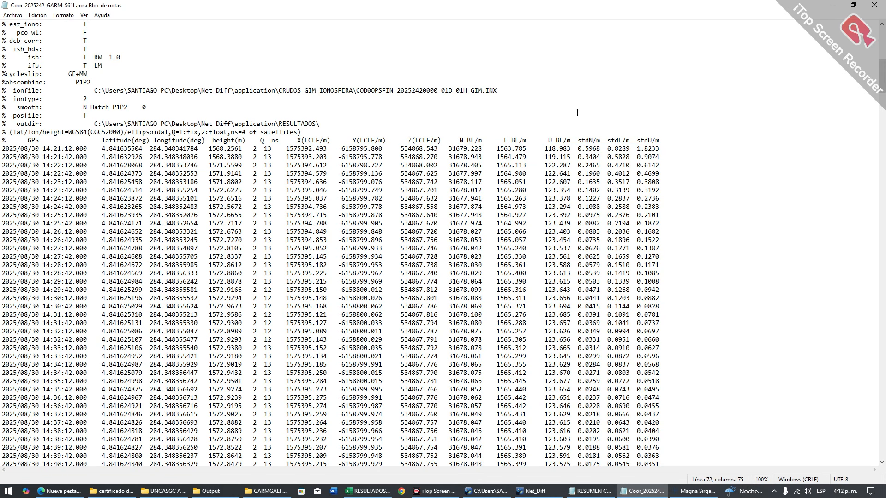
left_click_drag(577, 141, 637, 207)
left_click(619, 224)
Compare the fixed-solution epochs around 15:23 with the earlier float epochs in the GARM-S61L results
scroll(226, 217, "down", 20)
scroll(243, 291, "down", 20)
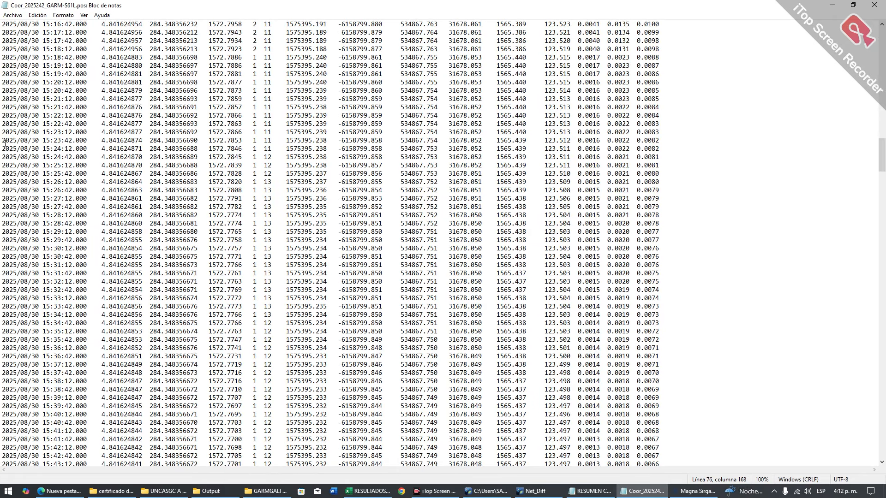
left_click_drag(2, 141, 176, 143)
left_click(81, 156)
left_click_drag(94, 148, 224, 149)
scroll(138, 157, "up", 20)
scroll(80, 167, "up", 20)
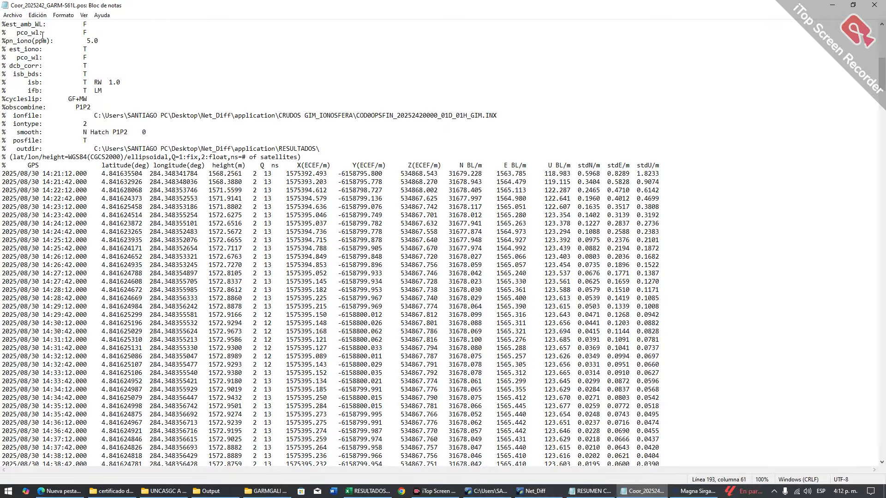
scroll(561, 302, "down", 20)
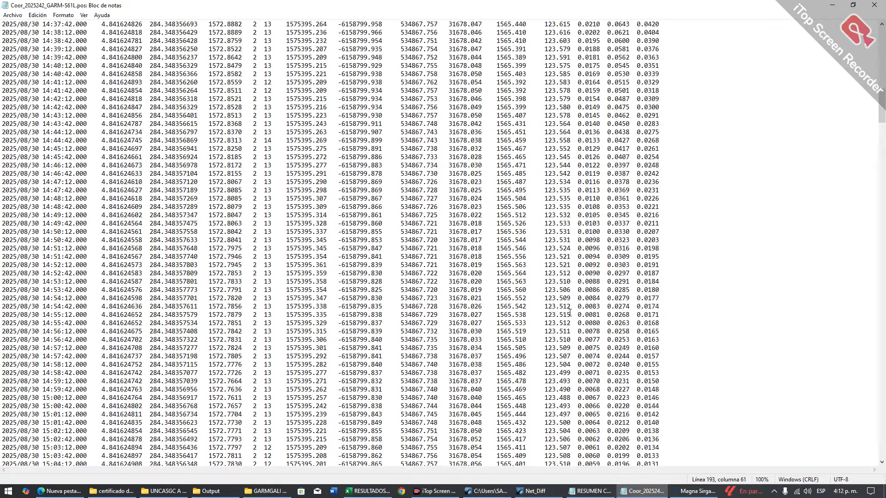
left_click_drag(277, 158, 463, 264)
left_click(464, 264)
scroll(502, 250, "down", 20)
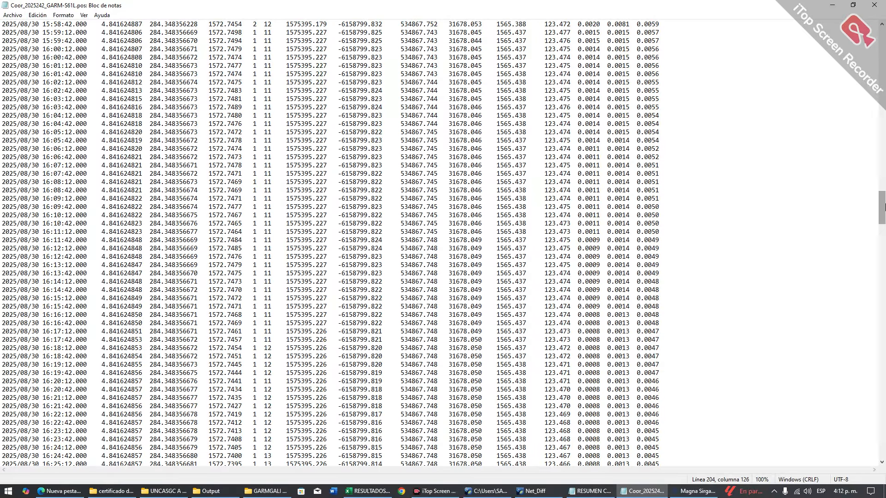
Go to the final epochs of the GARM-S61L results and close the file
left_click_drag(882, 207, 881, 474)
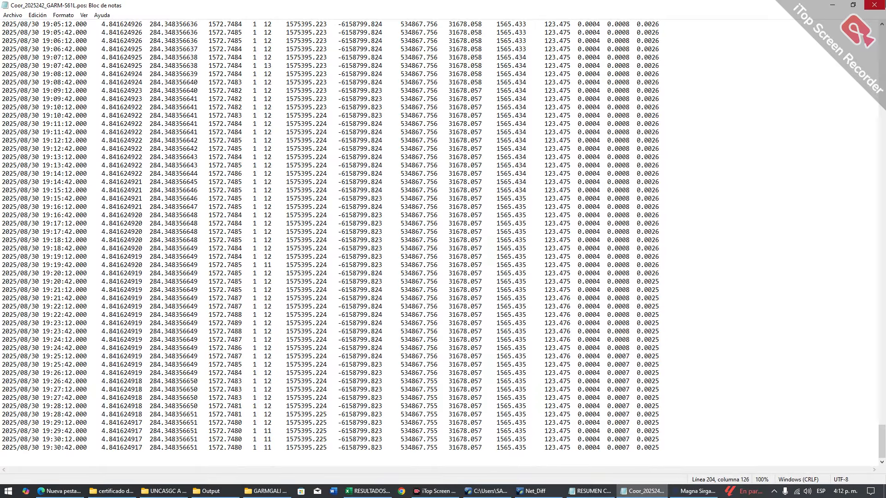
left_click(875, 5)
left_click(618, 189)
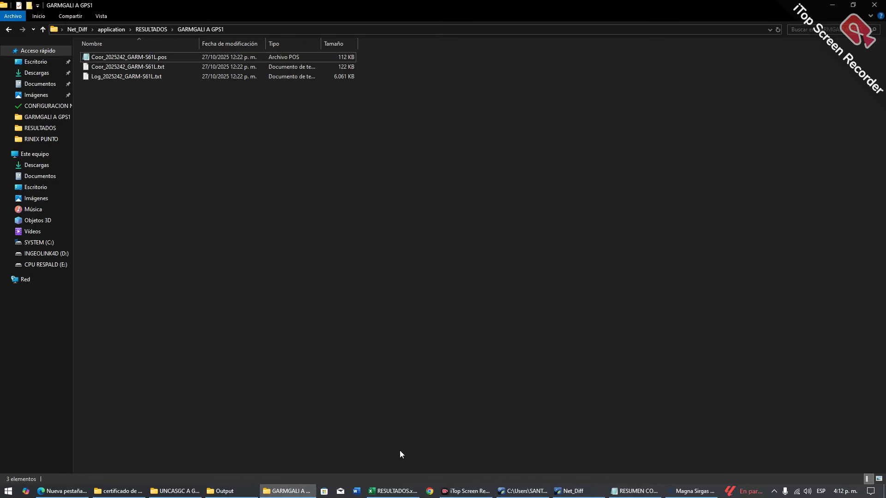
Open Coor_2025242_INRI-S61L.pos from the INRISGC A GPS1 folder inside RESULTADOS
key("alt+Up")
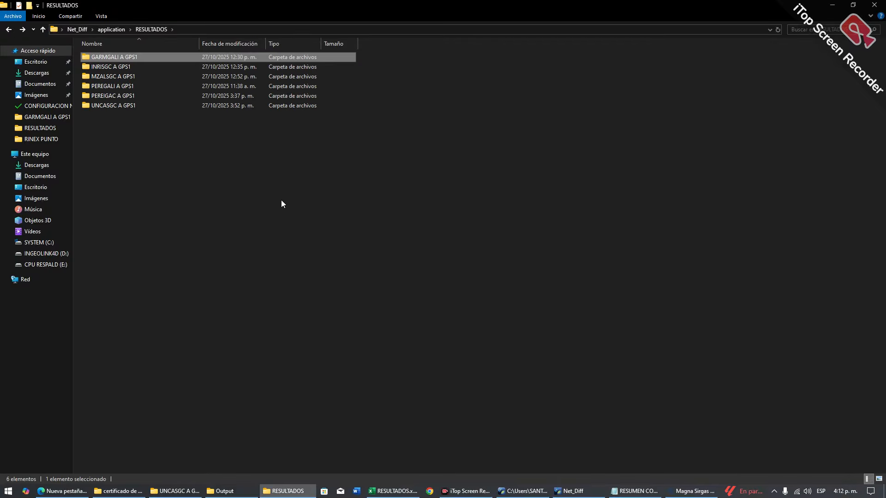
left_click(123, 66)
double_click(158, 56)
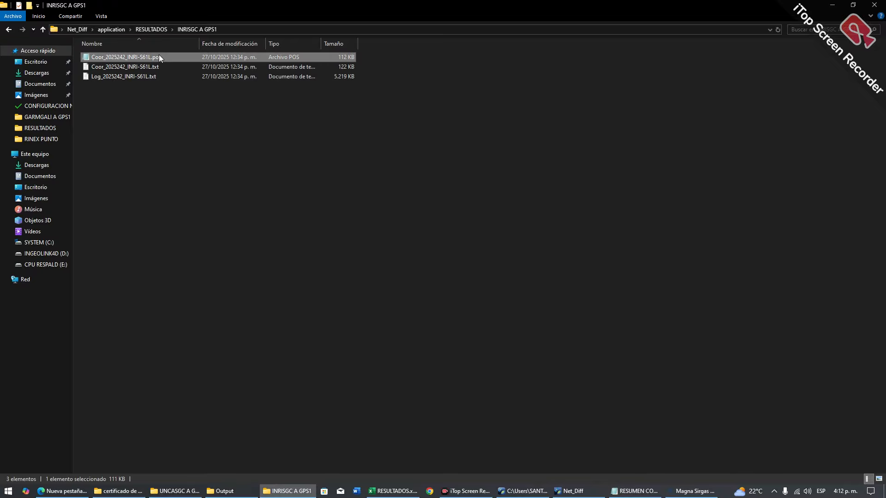
left_click(698, 172)
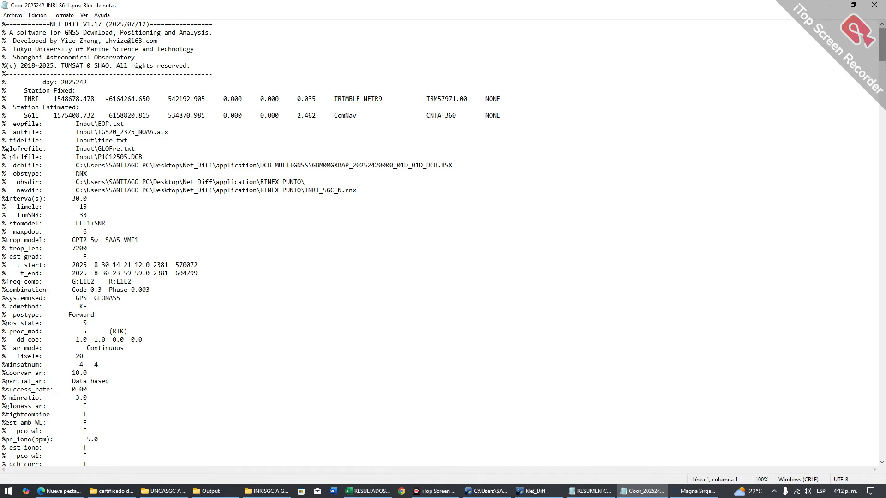
Inspect the INRI-S61L epochs where the solution goes from float to fixed and the ones that follow, and close the file
left_click_drag(881, 52, 878, 153)
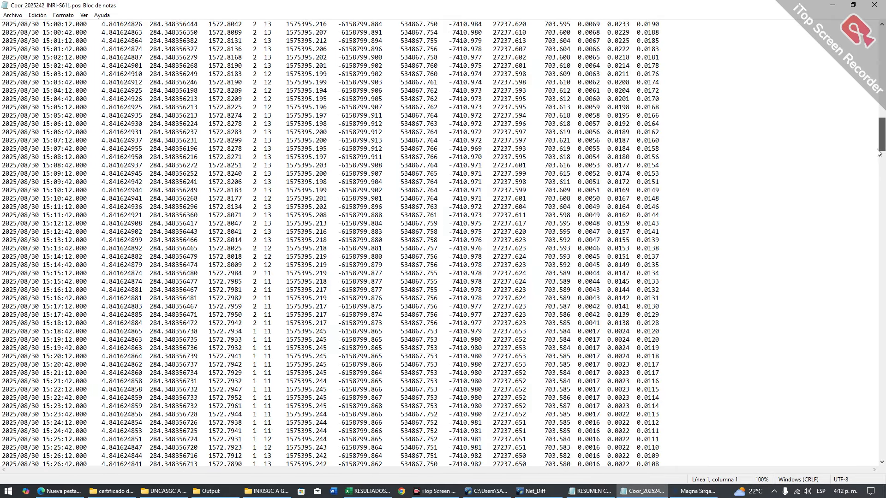
mouse_move(878, 153)
left_mouse_down()
mouse_move(881, 199)
mouse_move(885, 150)
left_mouse_up()
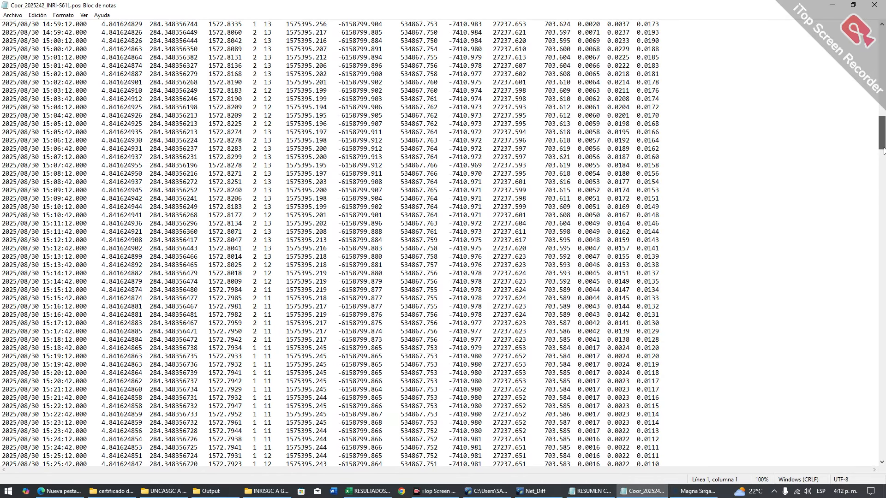
left_click_drag(57, 391, 287, 381)
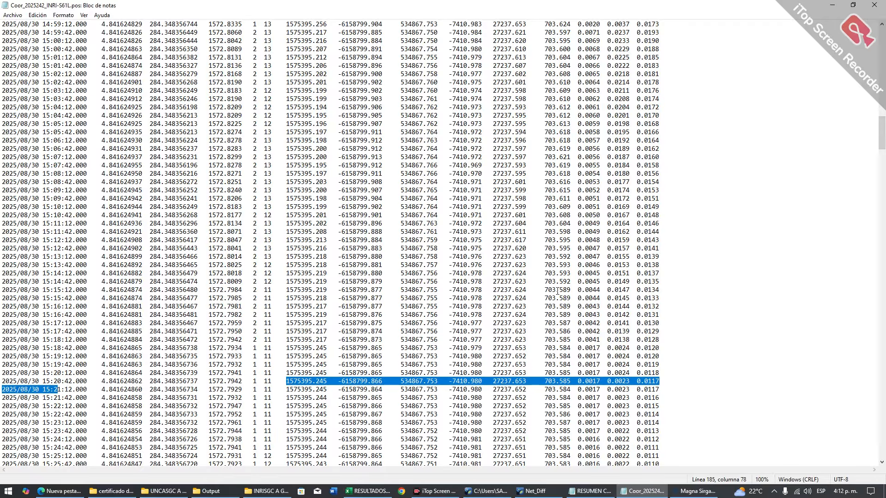
scroll(669, 293, "down", 12)
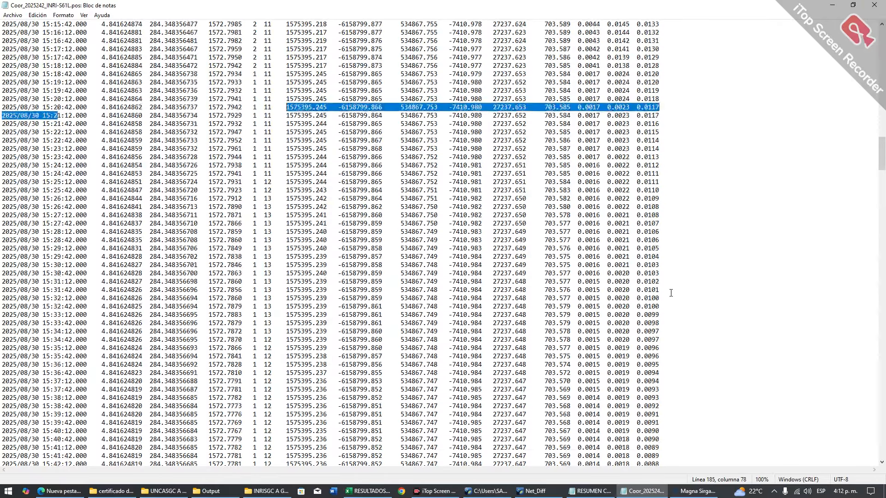
scroll(239, 207, "down", 20)
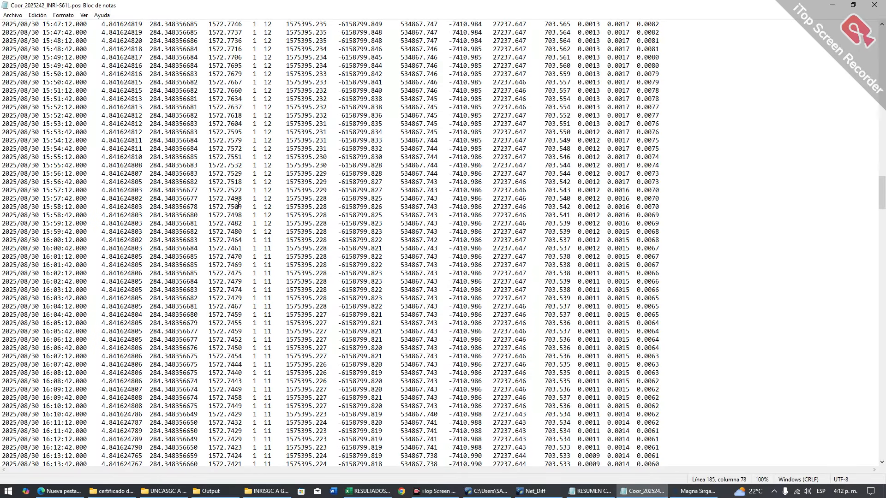
scroll(874, 5, "down", 20)
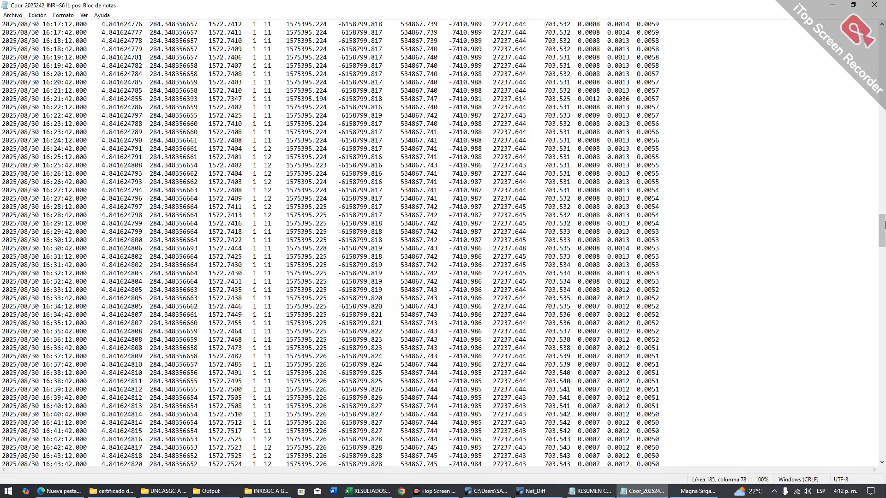
left_click(875, 5)
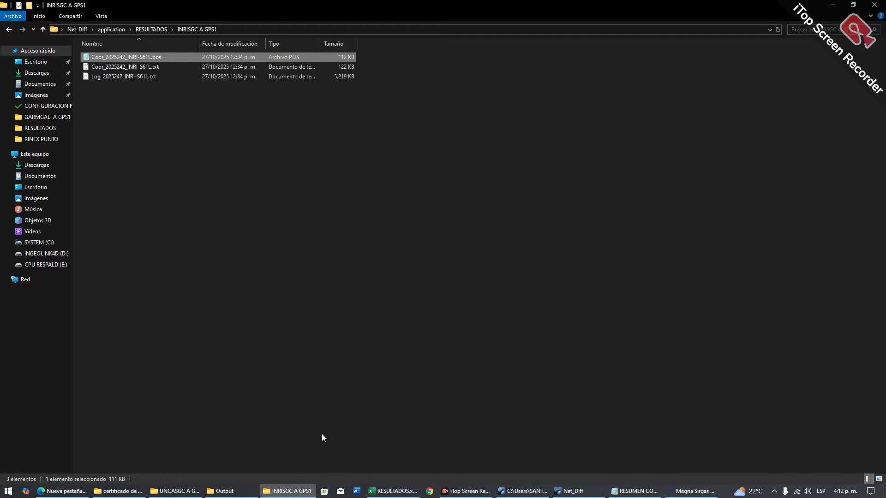
Switch to RESULTADOS.xlsx in Excel and highlight the X, Y and Z coordinates of all the NEDIFF baselines
left_click(394, 491)
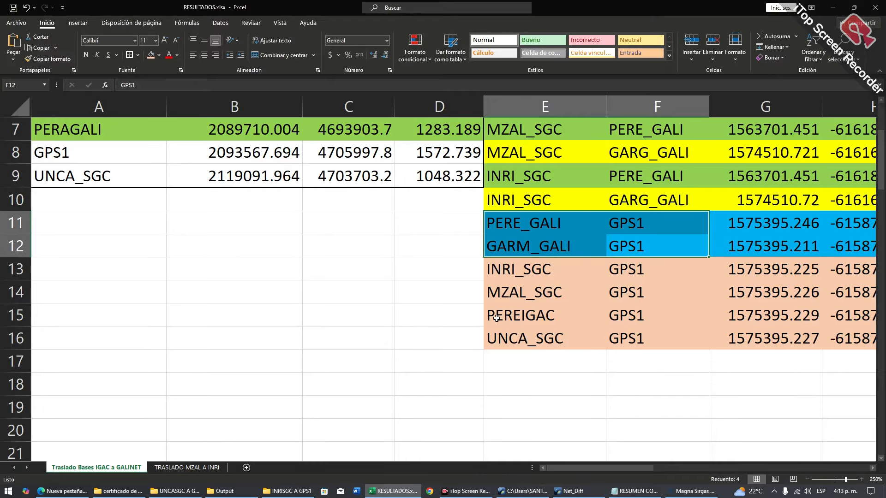
scroll(497, 319, "down", 7, "ctrl")
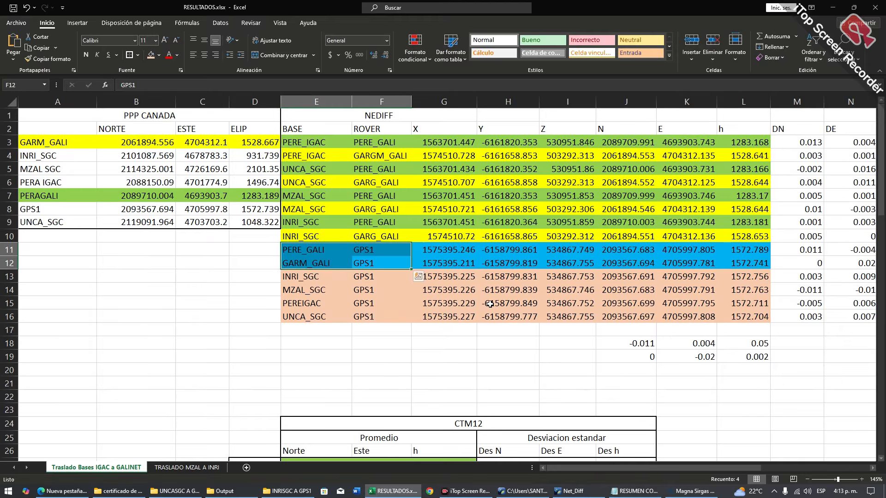
scroll(490, 304, "down", 2)
scroll(443, 274, "up", 2)
left_click_drag(441, 144, 559, 318)
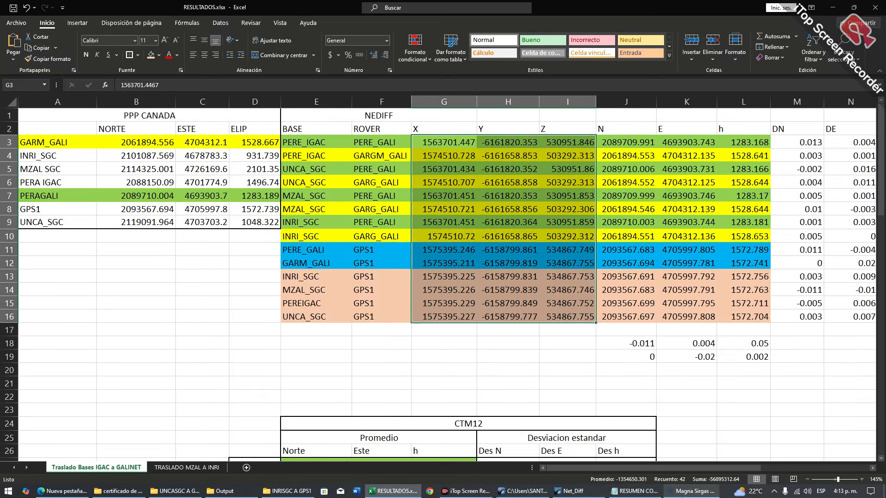
Point out Magna Sirgas as the conversion program and highlight the N, E and h values of the PERE_IGAC to PERE_GALI baseline
left_click(682, 497)
left_click(682, 496)
left_click_drag(620, 145, 738, 145)
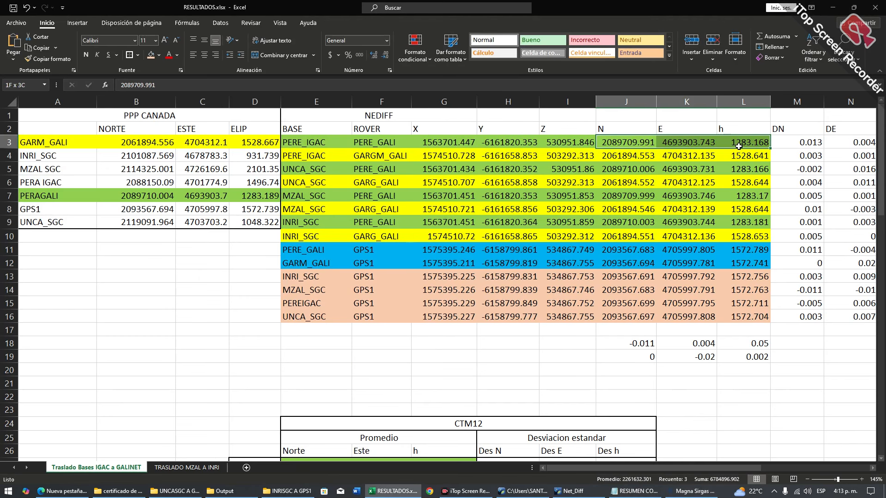
Look up the processing method in the Metodo column for the PERE_IGAC to PERE_GALI baseline
left_click(361, 186)
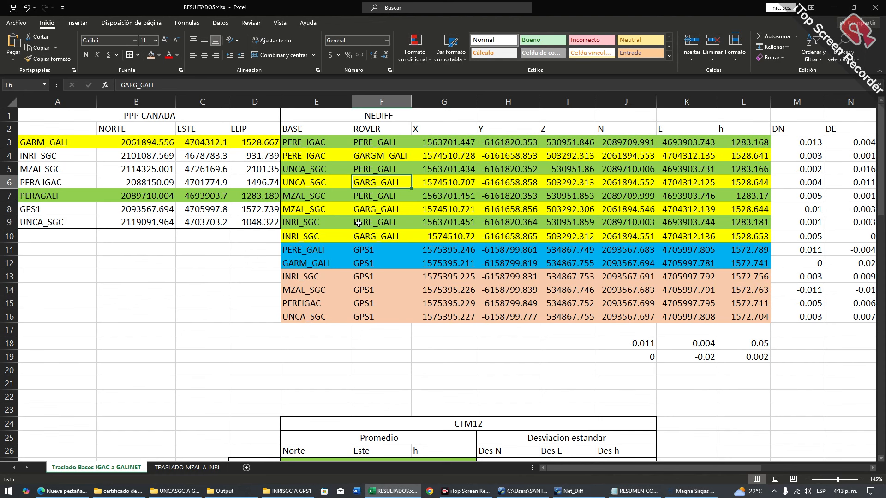
left_click(302, 146)
left_click(378, 143)
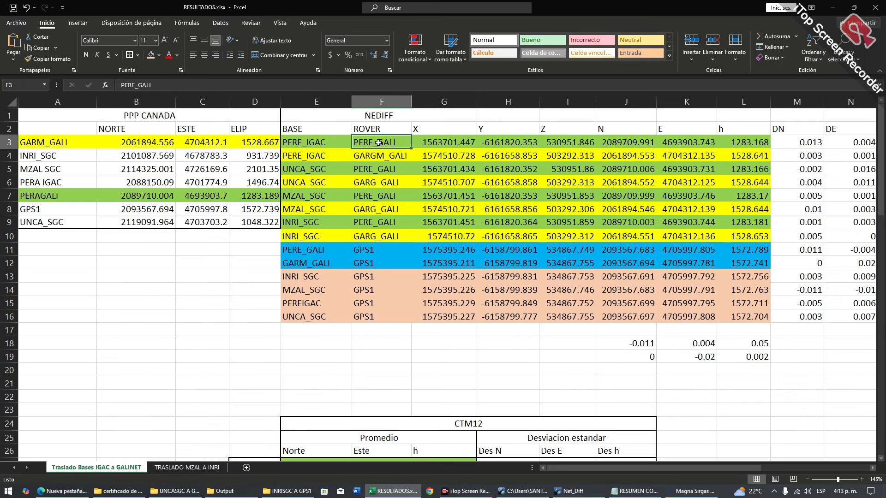
left_click_drag(600, 468, 646, 467)
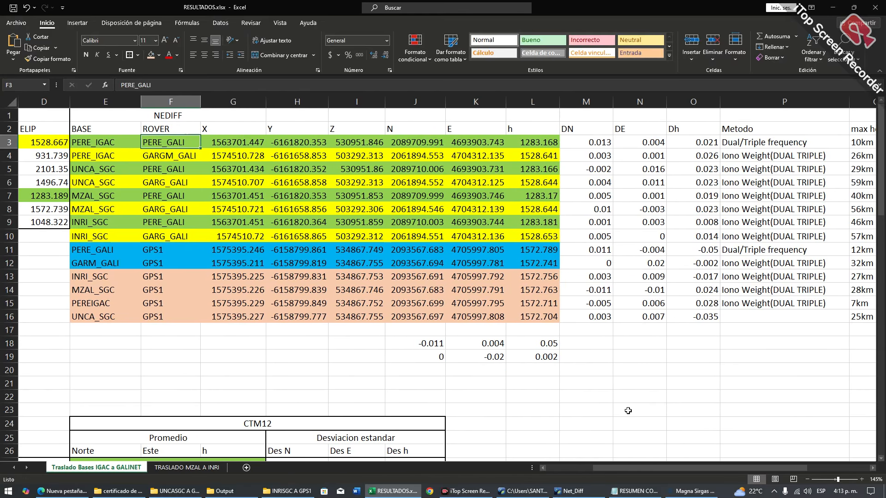
left_click(742, 143)
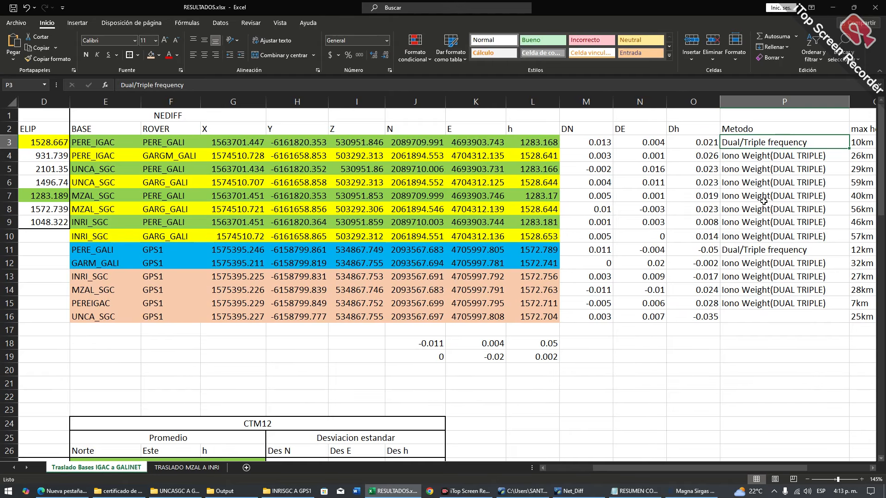
Look up the maximum horizontal distance and maximum level difference for the PERE_IGAC to PERE_GALI baseline
key("Right")
key("Right")
key("Left")
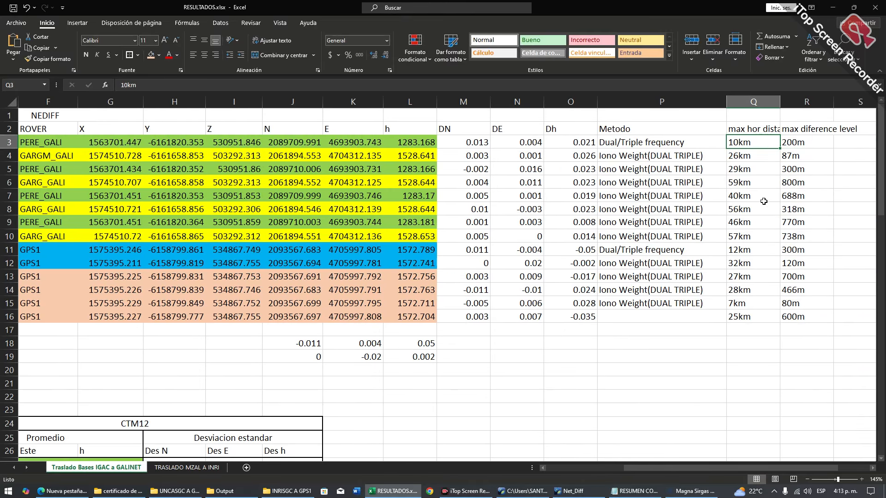
key("Right")
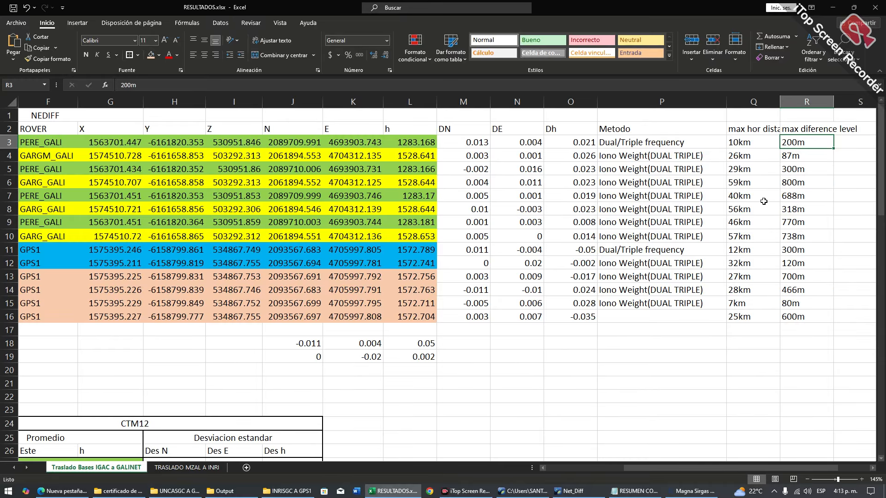
Inspect the DN formula of the PERE_IGAC to PERE_GALI baseline and the PPP CANADA and NEDIFF northings it subtracts
key("Left")
key("Left")
key("Left")
key("Left")
key("Left")
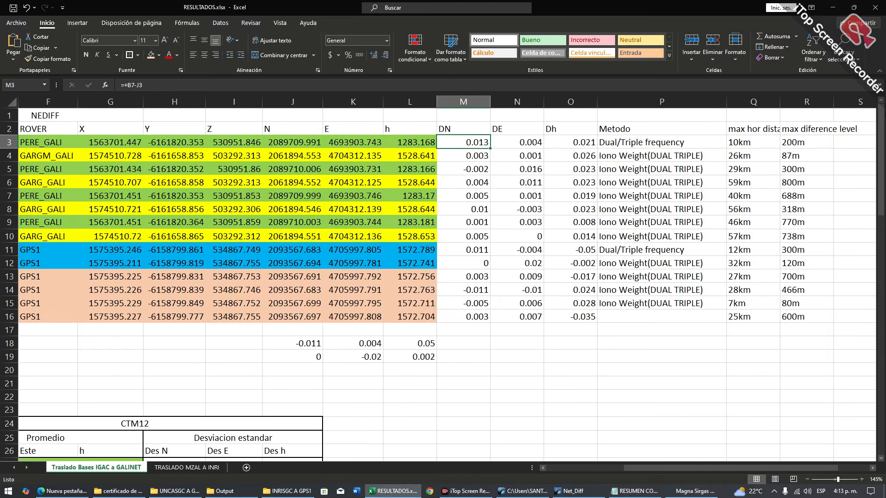
double_click(478, 144)
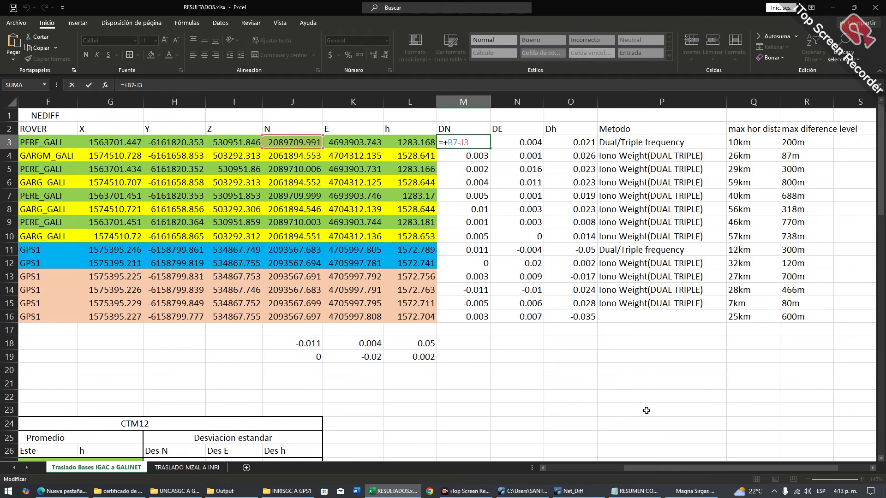
left_click_drag(649, 467, 524, 465)
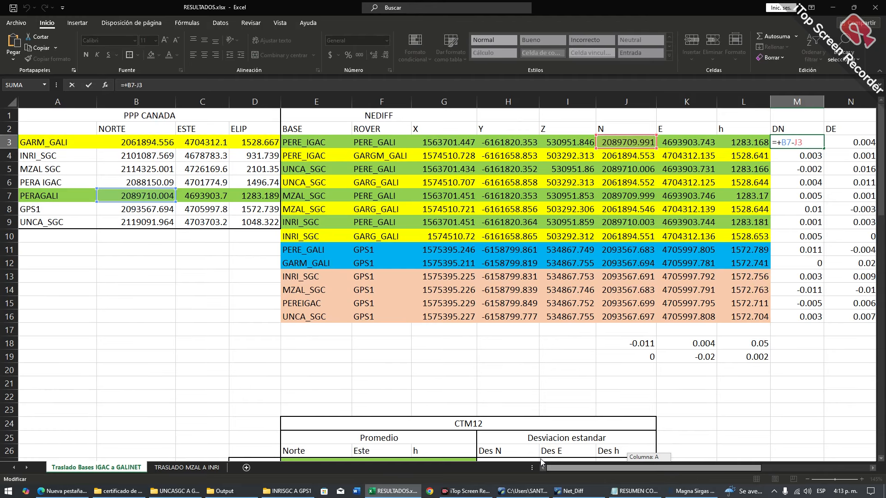
left_click_drag(542, 462, 633, 461)
key("ctrl+Return")
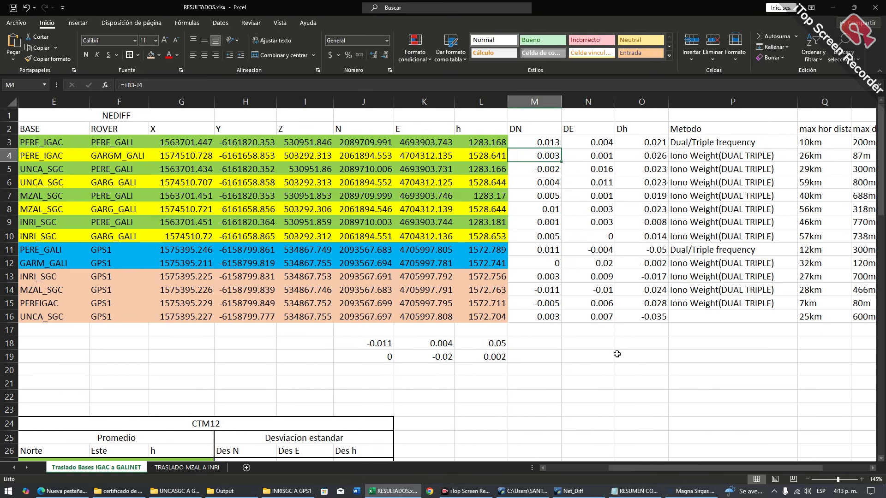
Highlight the DN, DE and Dh differences of the PERE_IGAC to PERE_GALI baseline, and point out its maximum horizontal distance
double_click(559, 143)
key("Escape")
left_click_drag(554, 143, 656, 142)
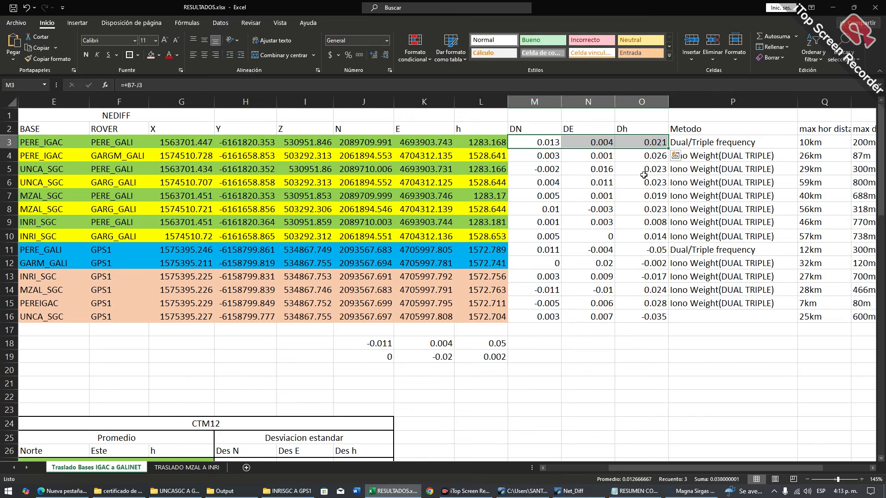
left_click(843, 143)
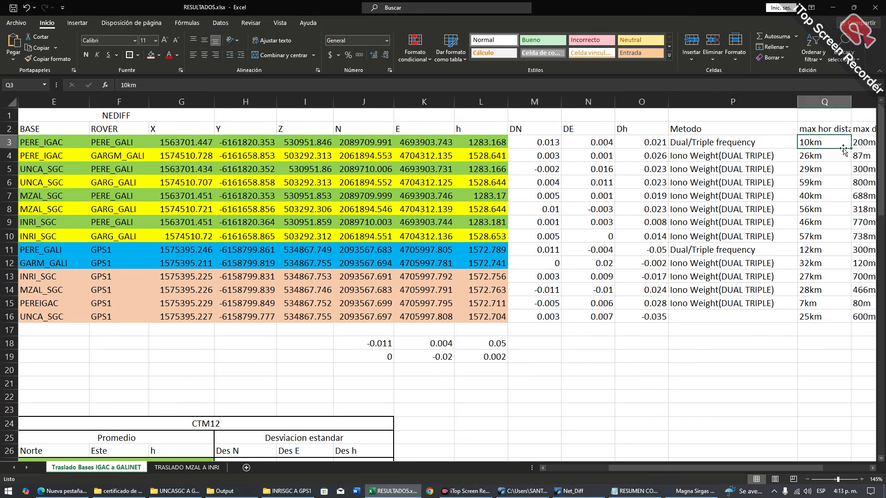
Point out the PERE_IGAC to GARGM_GALI baseline and highlight its DN, DE and Dh differences
left_click(40, 158)
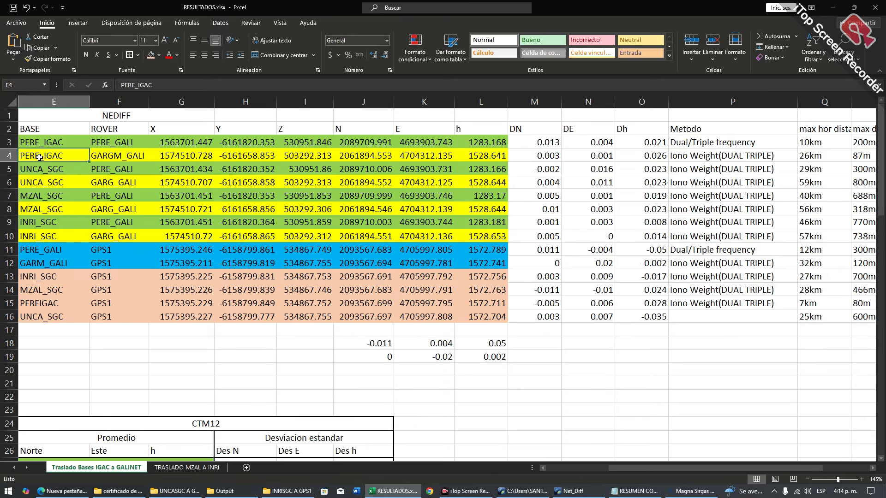
key("Right")
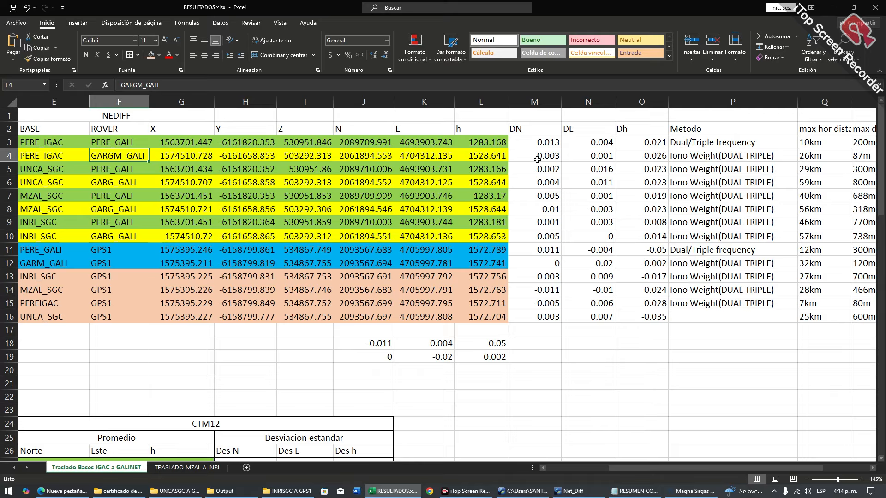
left_click_drag(545, 156, 594, 161)
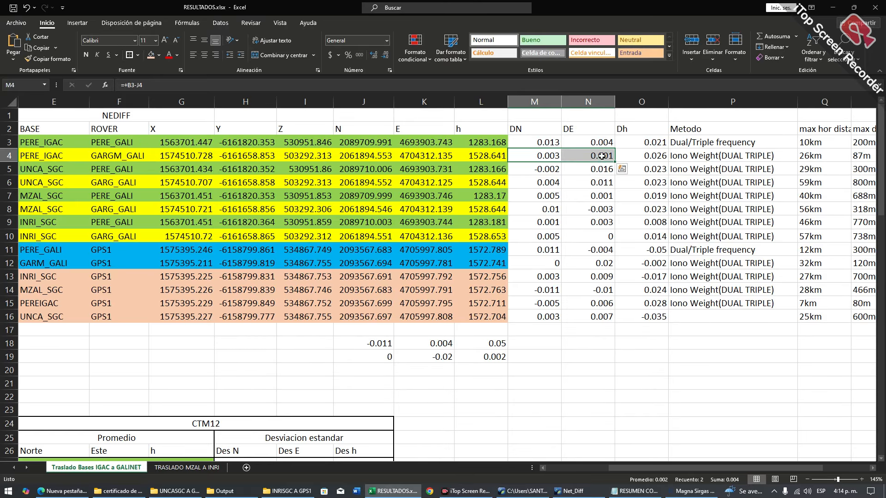
left_click(657, 157)
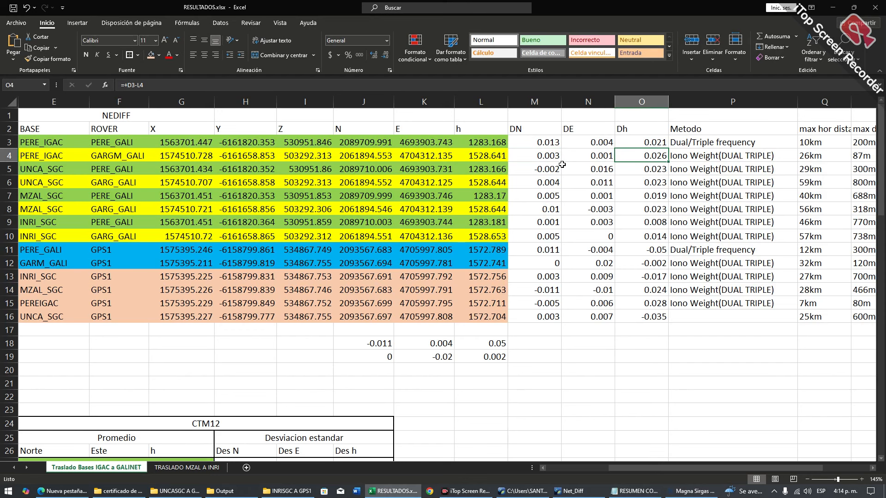
Highlight the DN, DE and Dh differences of all the PERE_GALI and GARG_GALI baselines, and their maximum horizontal distances
left_click_drag(544, 143, 634, 235)
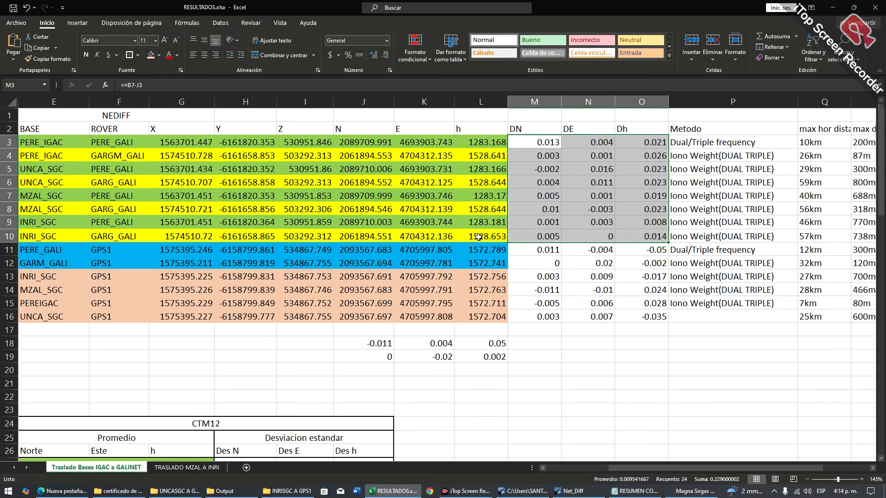
left_click(817, 186)
left_click_drag(826, 143, 813, 236)
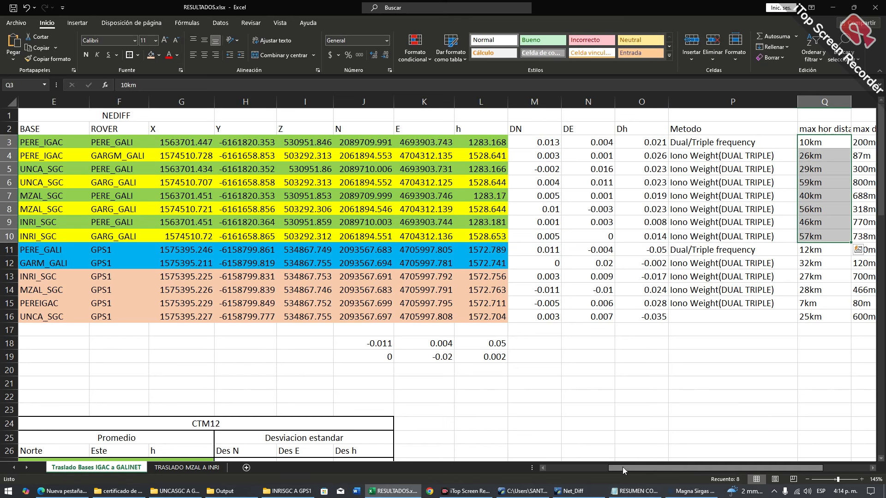
left_click_drag(622, 470, 644, 467)
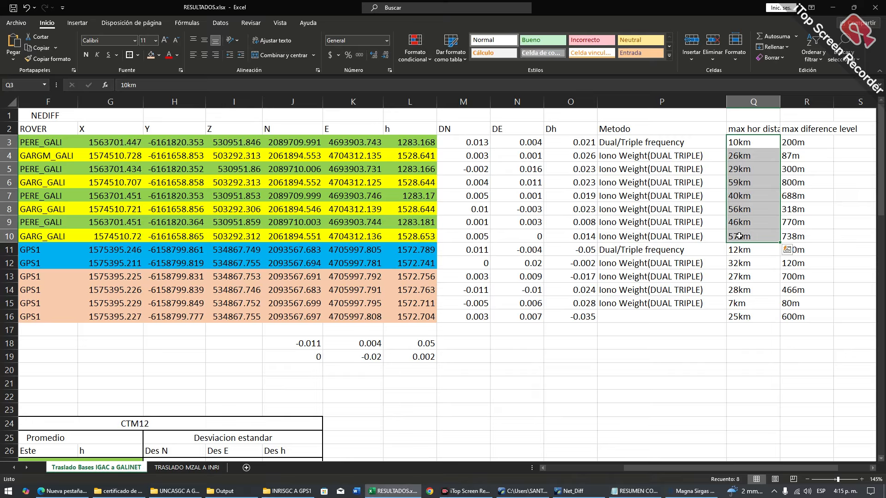
Compare the distance, level difference and Metodo of the UNCA_SGC to GARG_GALI baseline with the Metodo of PERE_GALI to GPS1
left_click_drag(803, 184, 745, 180)
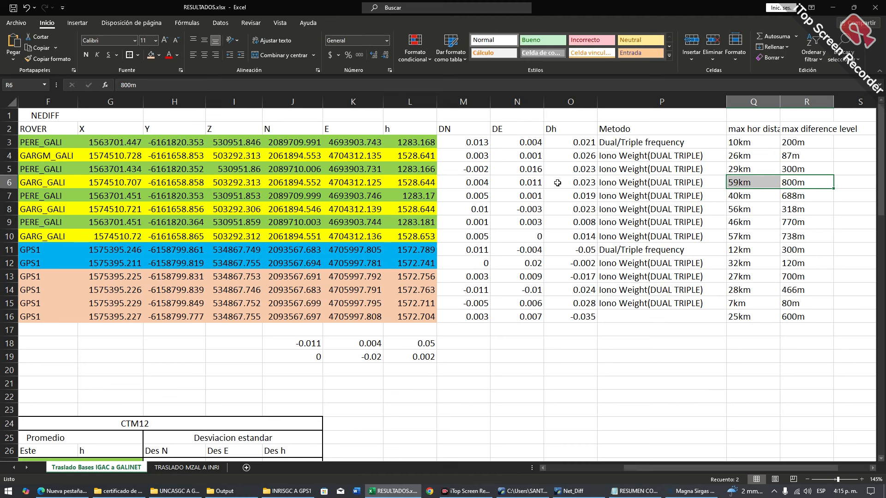
left_click(630, 183)
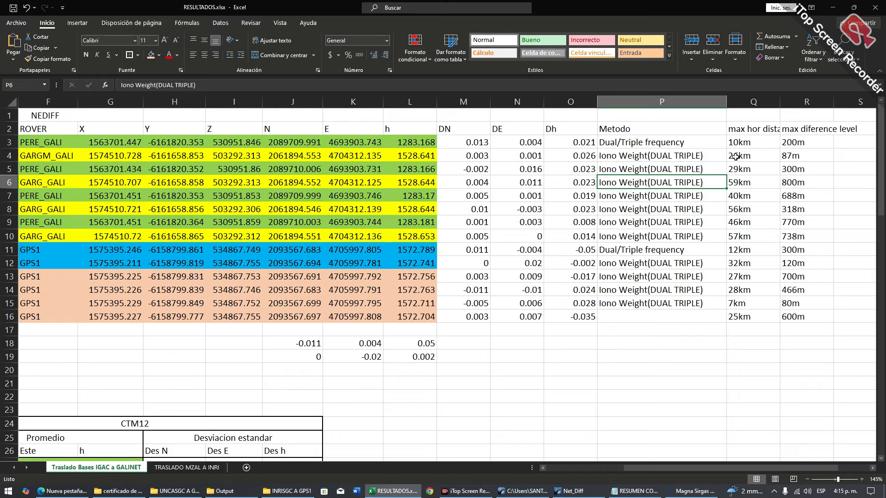
left_click_drag(737, 155, 738, 210)
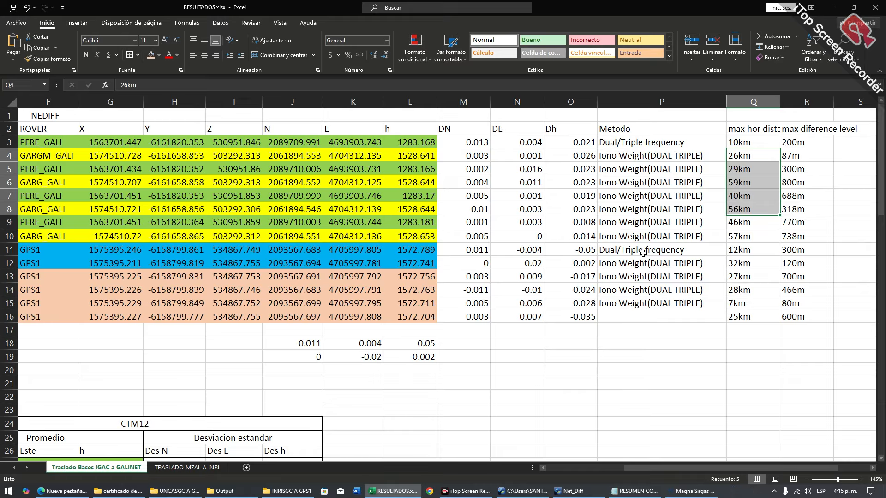
left_click(603, 246)
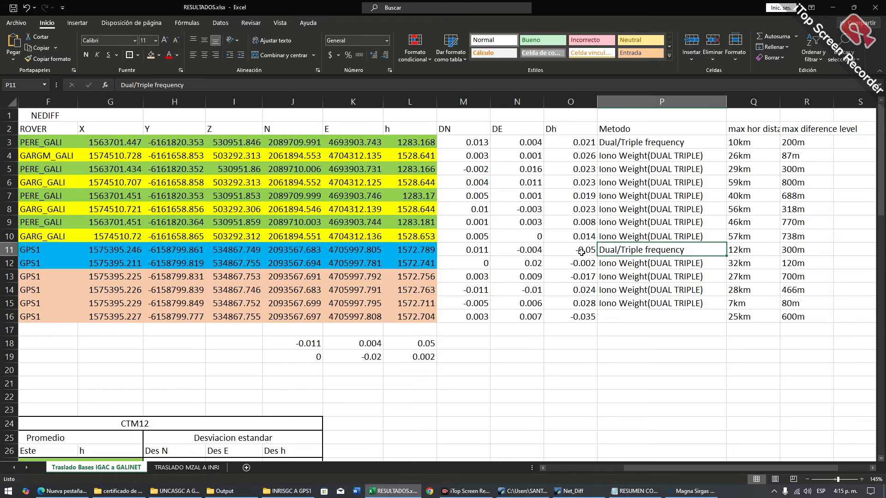
Inspect the X and Z average formulas of Pera_Gali in the XYZ ECEF table, tracing the X average to its source baselines
left_click_drag(633, 469, 561, 450)
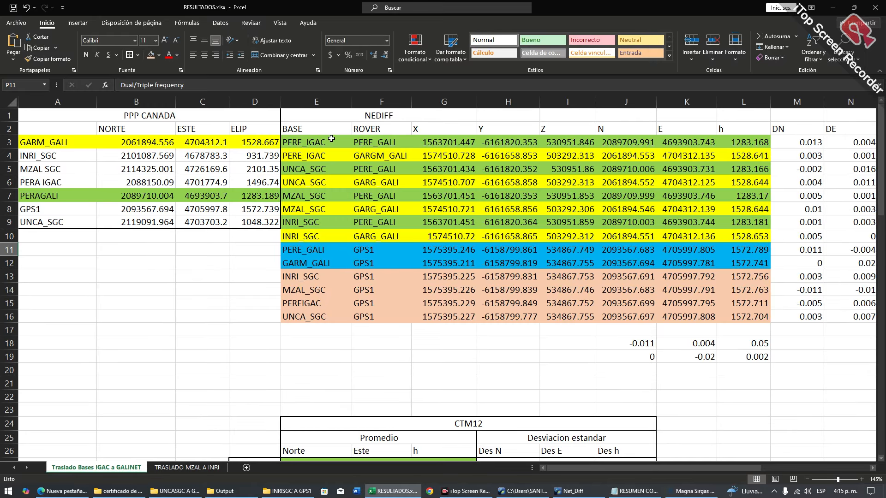
scroll(331, 320, "down", 4)
scroll(331, 320, "down", 3)
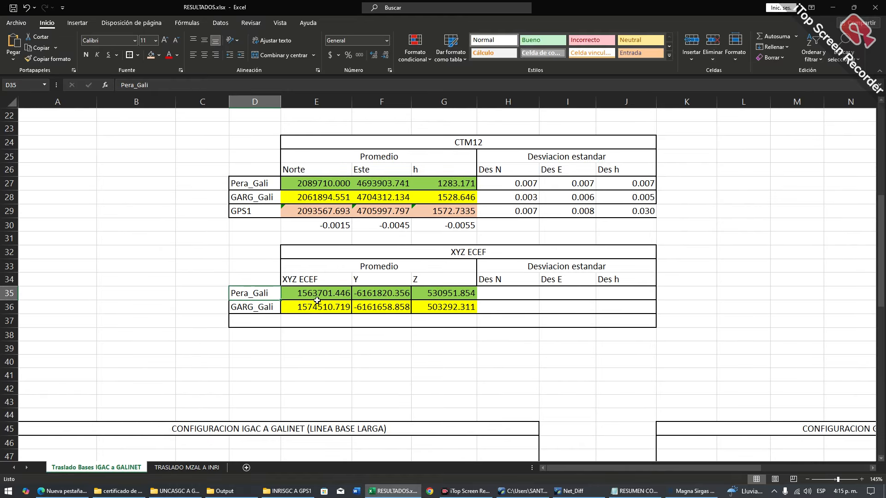
scroll(322, 293, "up", 1)
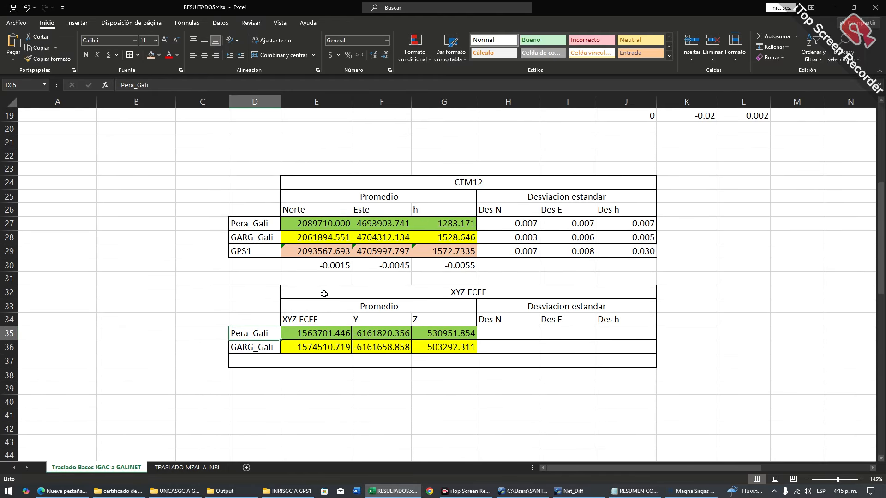
scroll(324, 294, "down", 5)
scroll(324, 294, "up", 5)
double_click(329, 333)
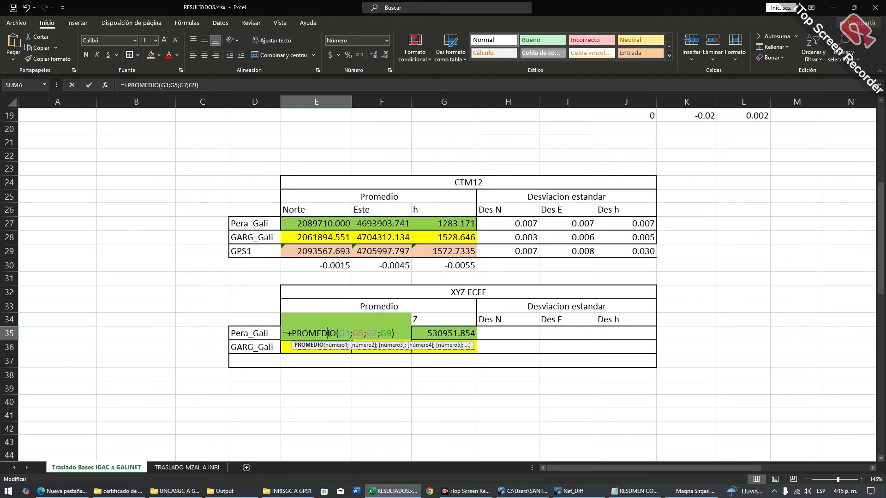
scroll(427, 319, "up", 6)
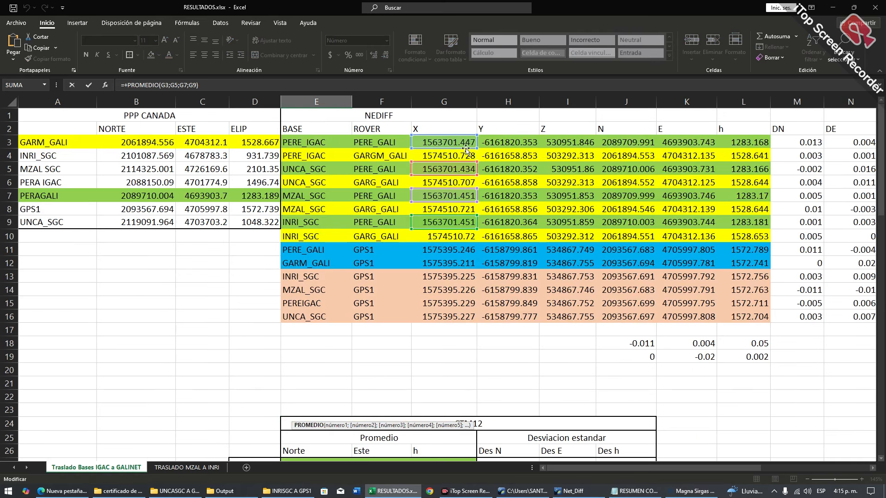
scroll(463, 374, "down", 5)
key("Escape")
double_click(463, 375)
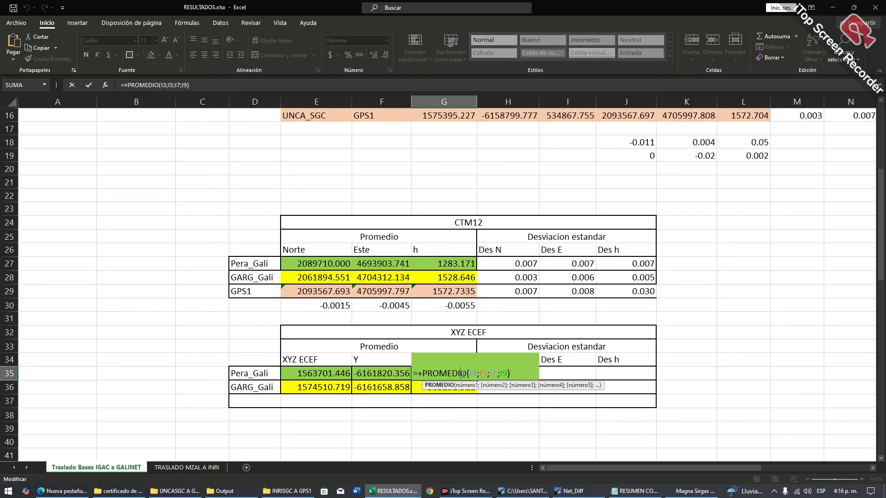
key("Escape")
Inspect the Norte average formula of Pera_Gali in the CTM12 table and the NEDIFF northings it uses
scroll(464, 358, "up", 3)
scroll(464, 358, "down", 1)
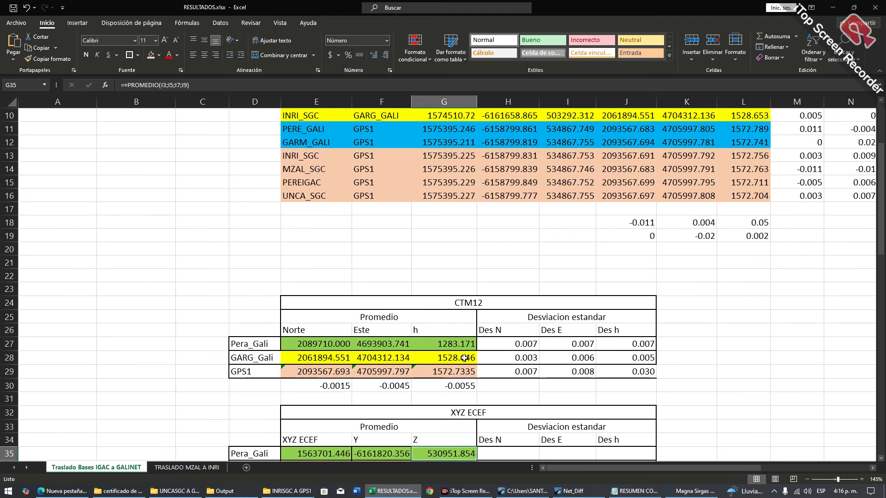
left_click(327, 347)
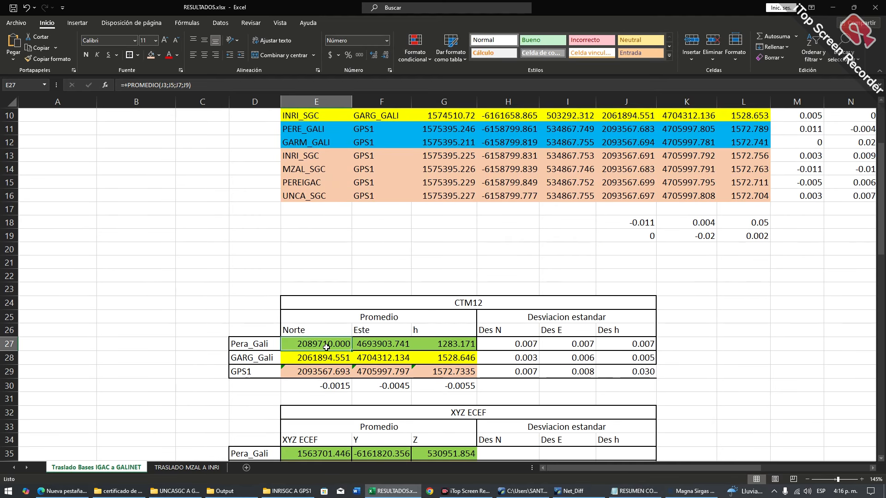
double_click(326, 347)
scroll(397, 311, "up", 3)
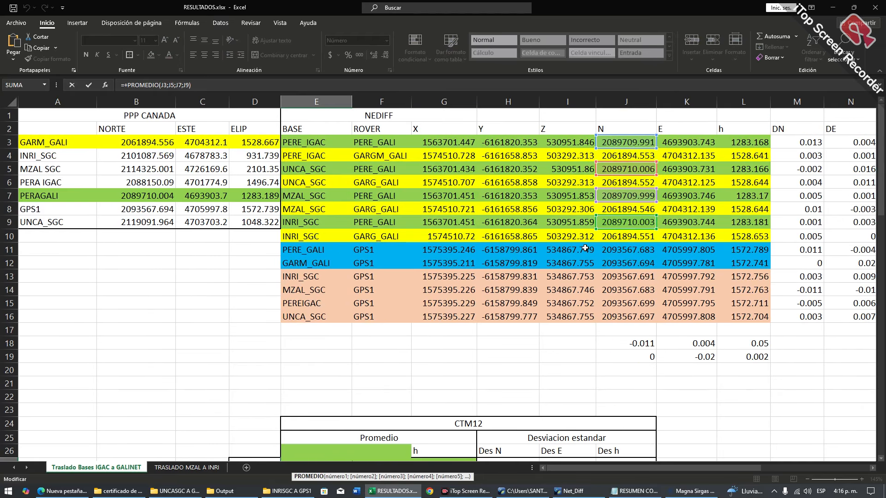
scroll(511, 305, "down", 3)
key("Return")
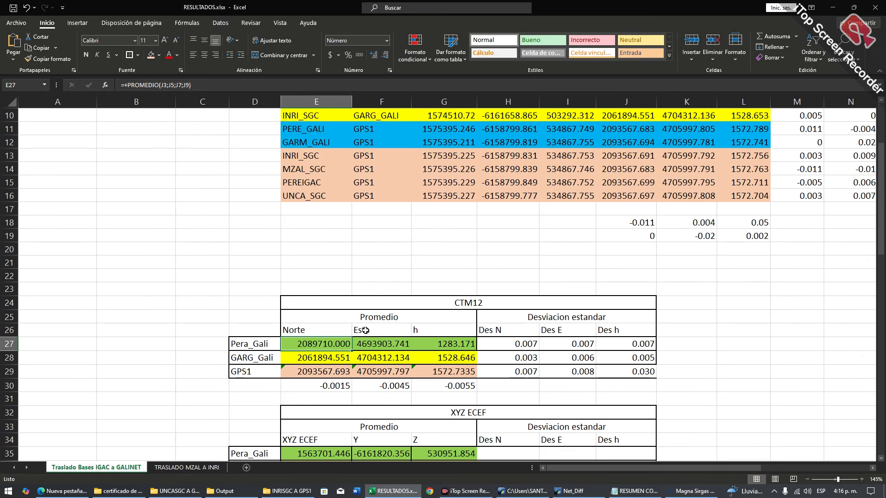
Inspect the Este average formula of Pera_Gali in the CTM12 table, and trace the Norte average to its source cells again
left_click(393, 344)
double_click(393, 343)
key("Escape")
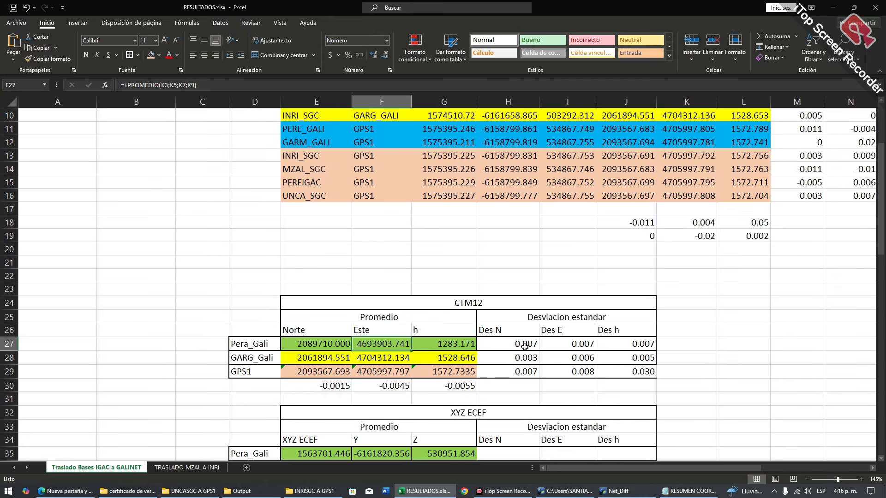
double_click(340, 347)
scroll(540, 316, "up", 3)
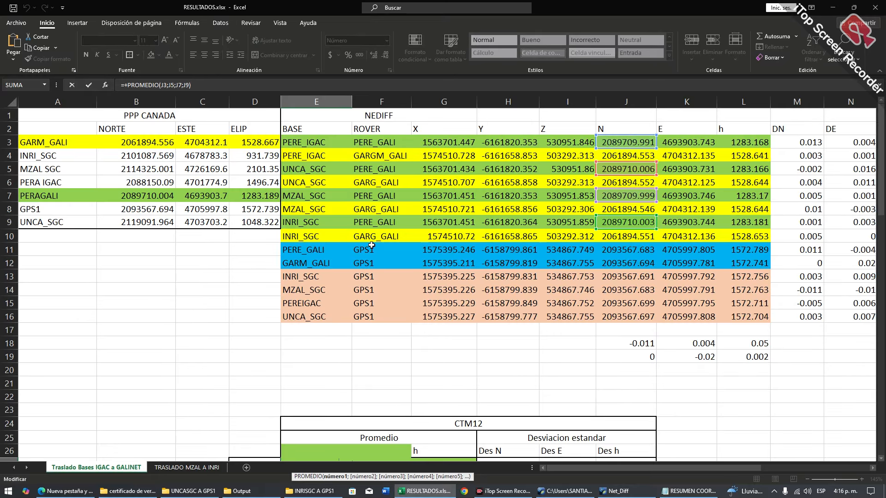
scroll(372, 246, "down", 3)
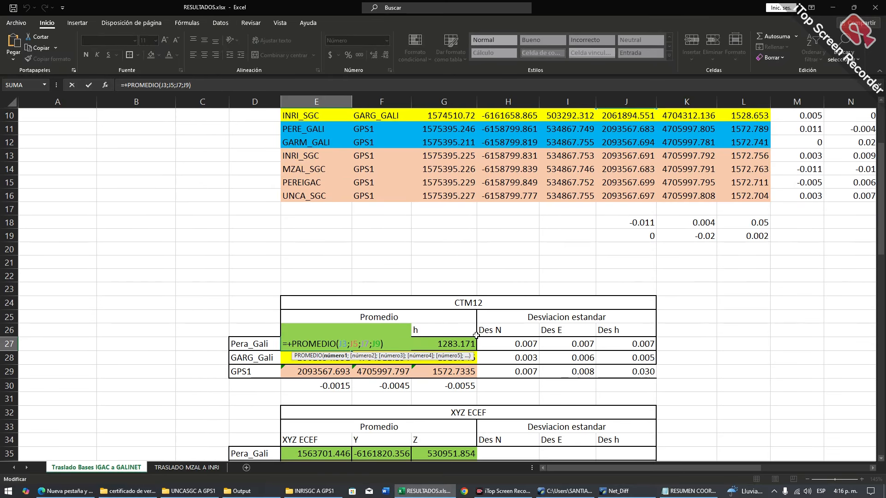
key("Escape")
Inspect the Des N, Des E and Des h standard deviation formulas of Pera_Gali in the CTM12 table
double_click(518, 343)
key("Escape")
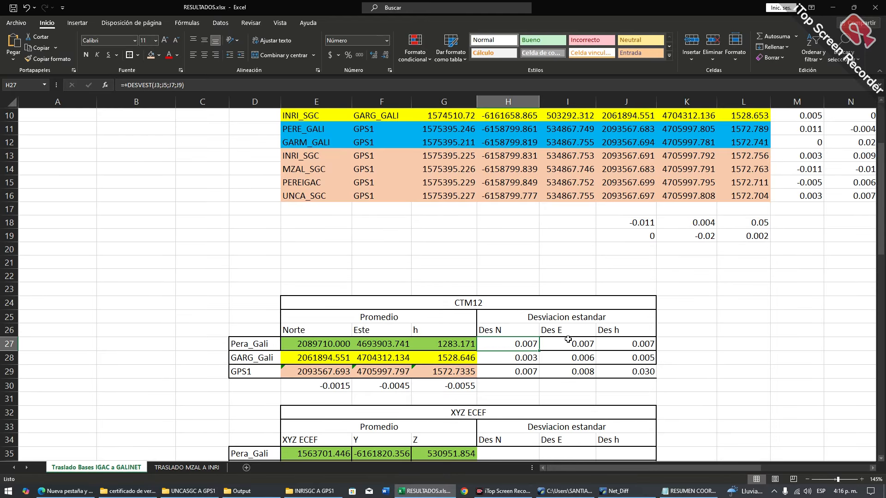
double_click(583, 343)
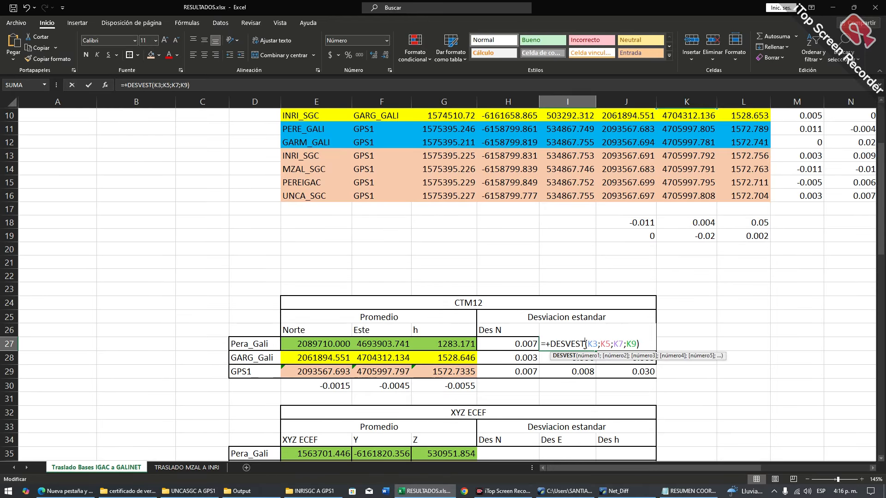
key("Escape")
left_click(627, 345)
double_click(627, 345)
key("Escape")
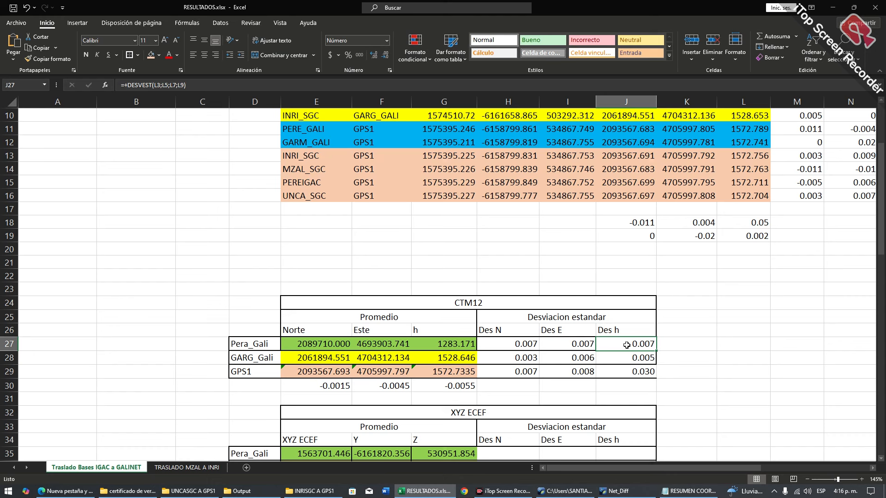
Inspect the Des N formula of GARG_Gali in the CTM12 table and select its three standard deviations
left_click_drag(627, 359, 510, 347)
left_click(527, 342)
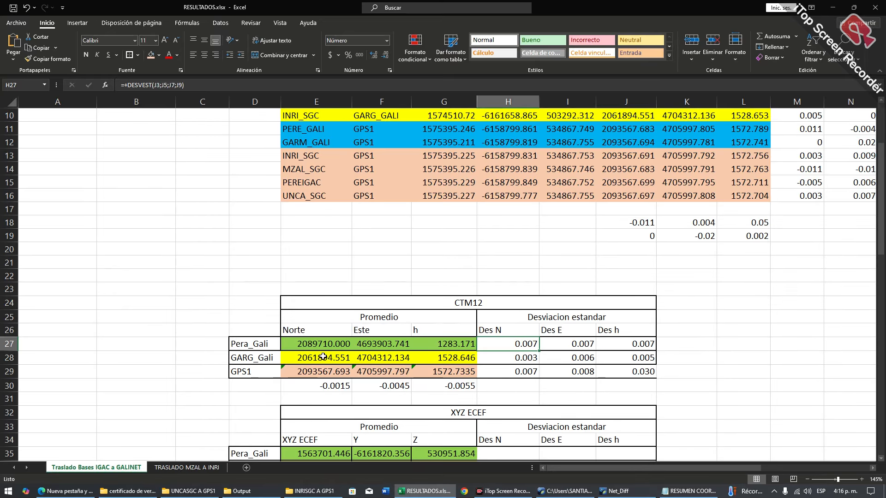
left_click(258, 359)
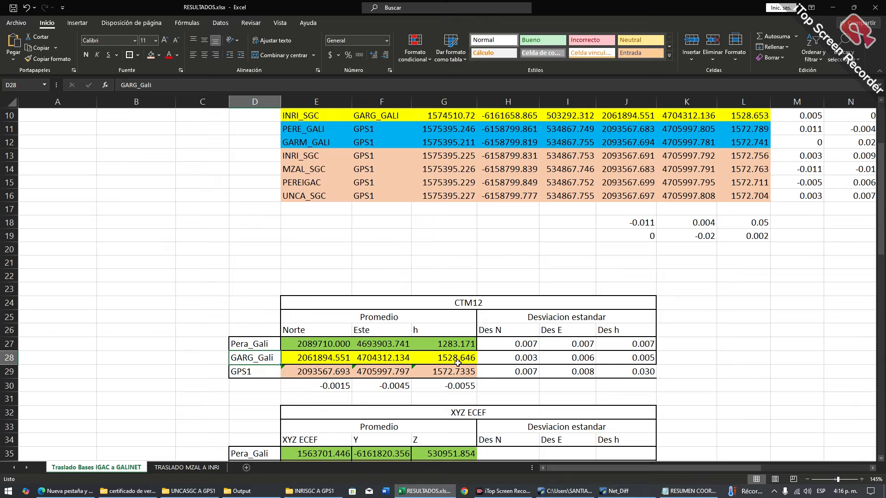
left_click(527, 359)
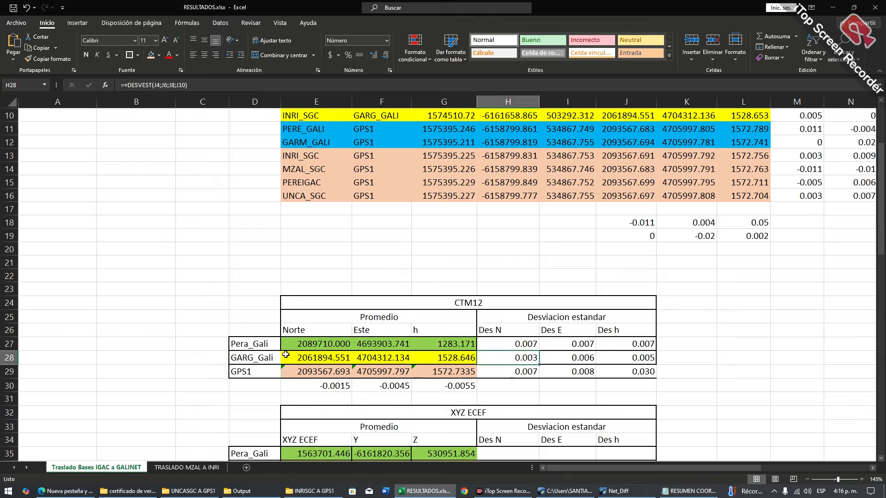
left_click_drag(532, 360, 646, 360)
scroll(457, 357, "up", 3)
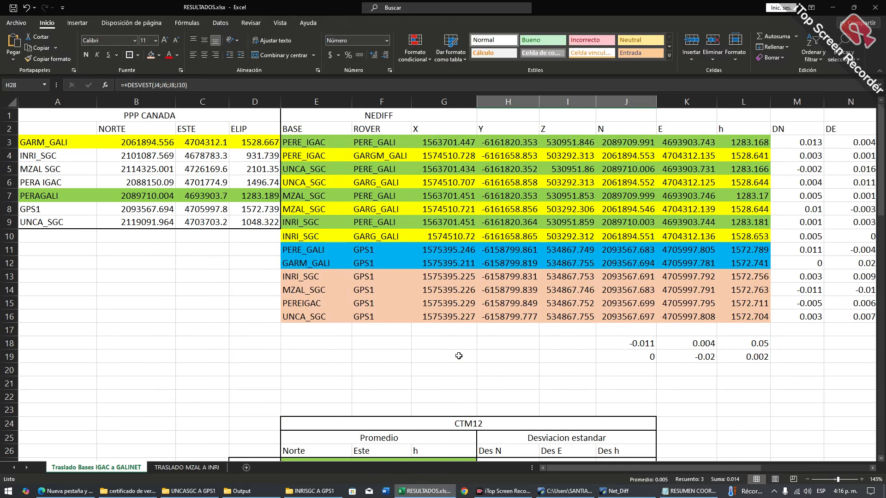
Trace the GARG_Gali Norte average in the CTM12 table to its source northings in the NEDIFF table
scroll(457, 357, "down", 2)
double_click(341, 398)
scroll(581, 338, "up", 2)
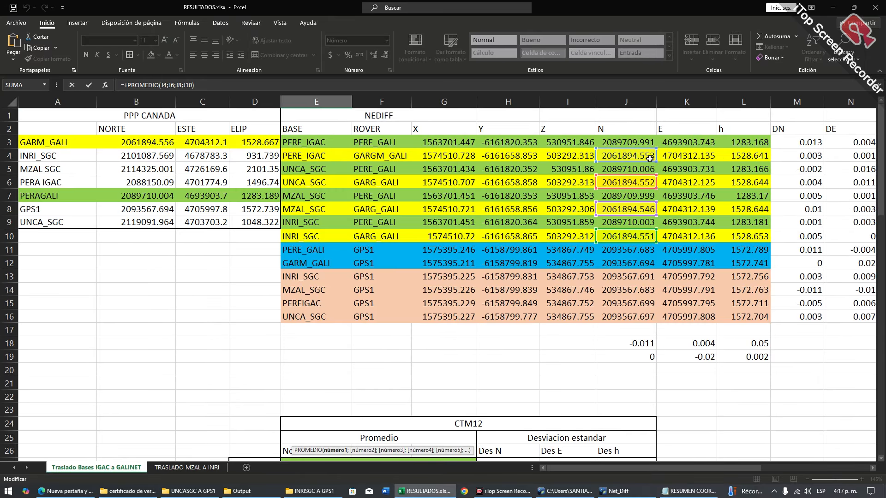
scroll(689, 226, "down", 3)
key("Escape")
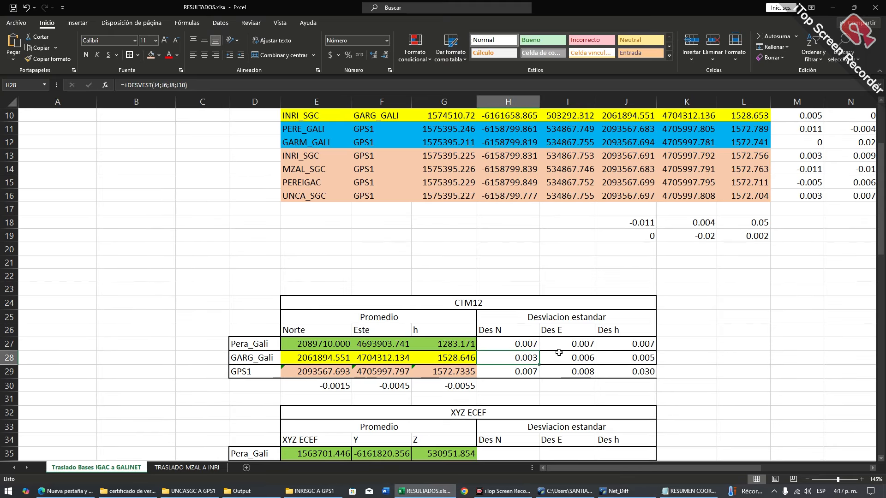
Compare the Des h values of Pera_Gali and GARG_Gali and review the NEDIFF base stations used for both points
left_click_drag(575, 347, 614, 359)
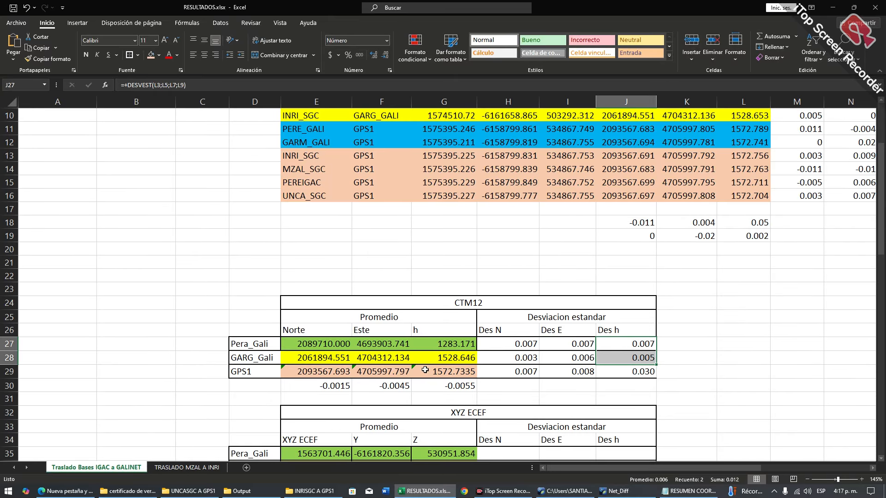
scroll(663, 372, "up", 3)
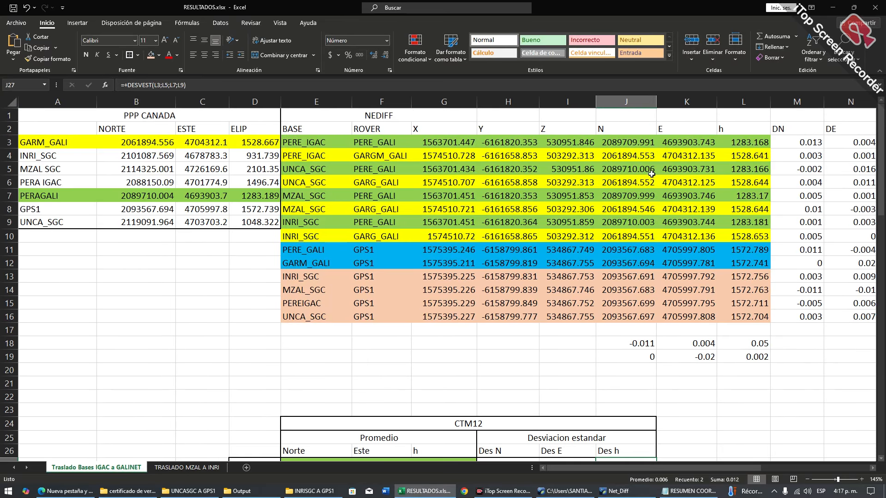
left_click_drag(297, 144, 300, 233)
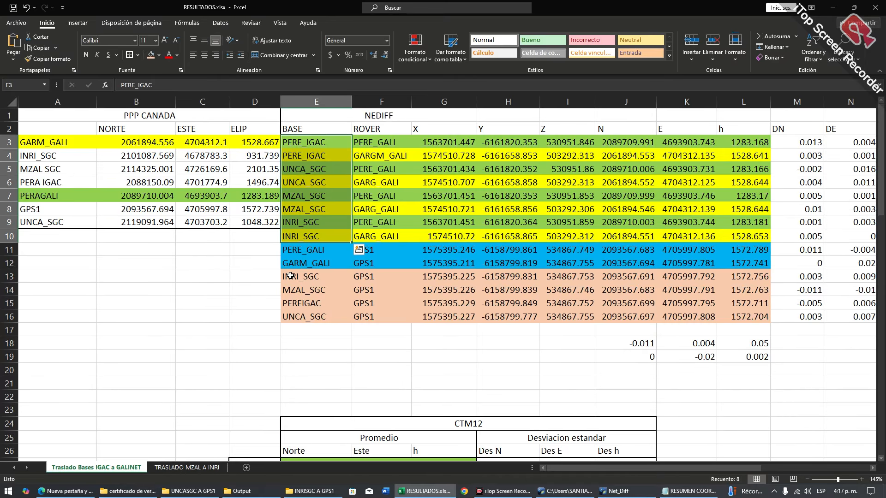
Inspect the GPS1 Norte average formula in the CTM12 table and the four northings it averages
scroll(605, 383, "down", 3)
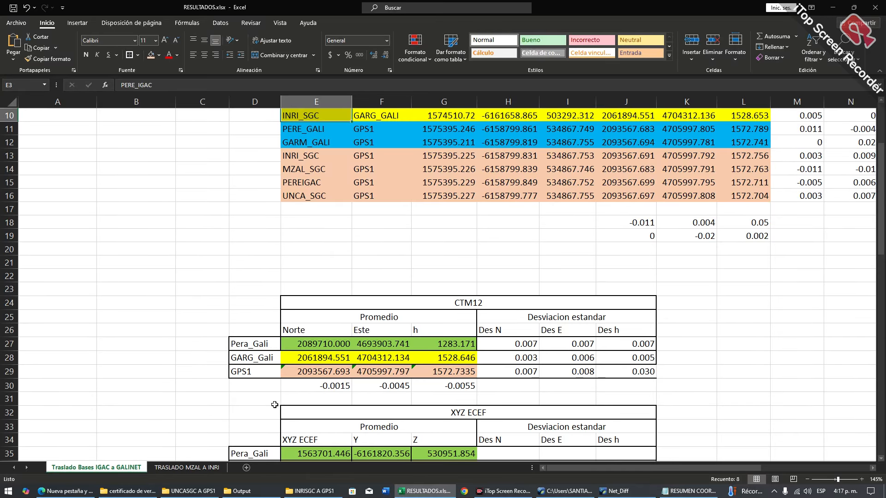
double_click(307, 372)
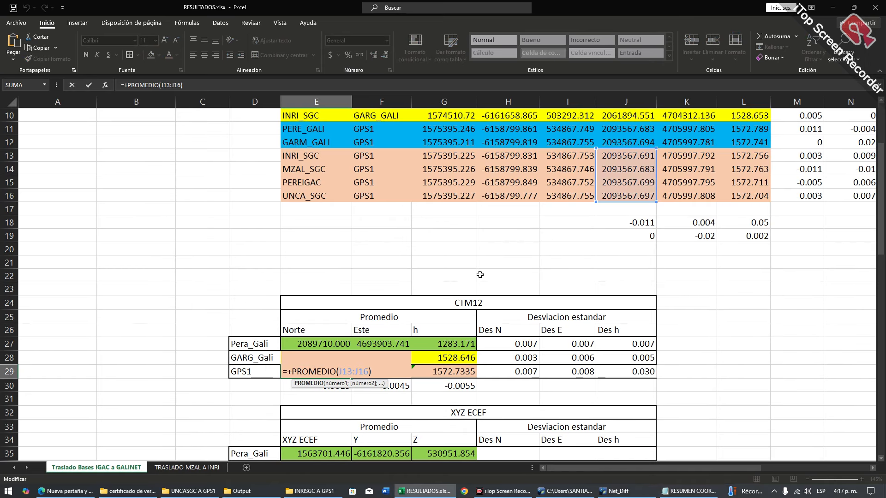
key("ctrl+Return")
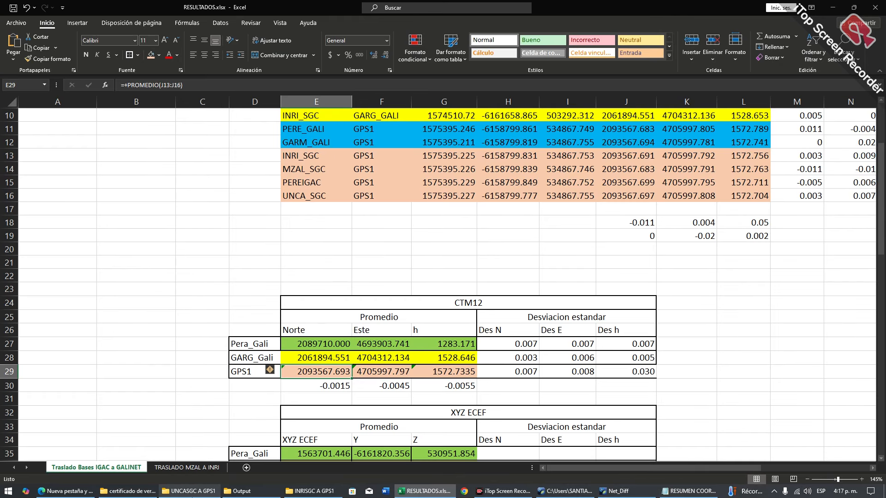
Switch to File Explorer and open I4D PLANTILLA.pptx from the Marketing-Contabilidad folder on the INGEOLINK4D (D:) drive
left_click(189, 492)
left_click(45, 257)
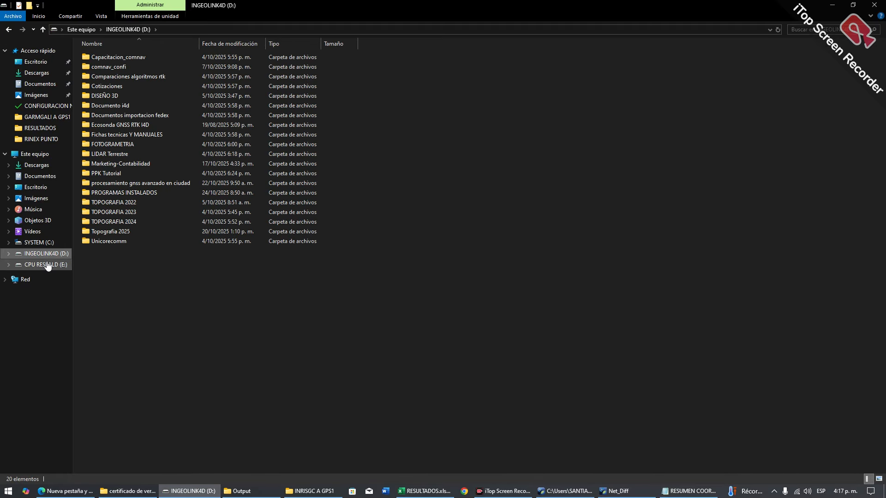
double_click(129, 163)
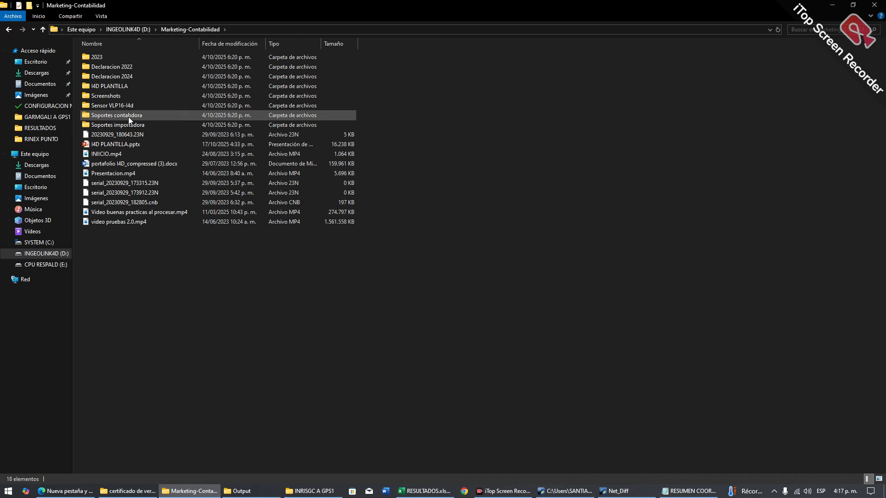
double_click(127, 144)
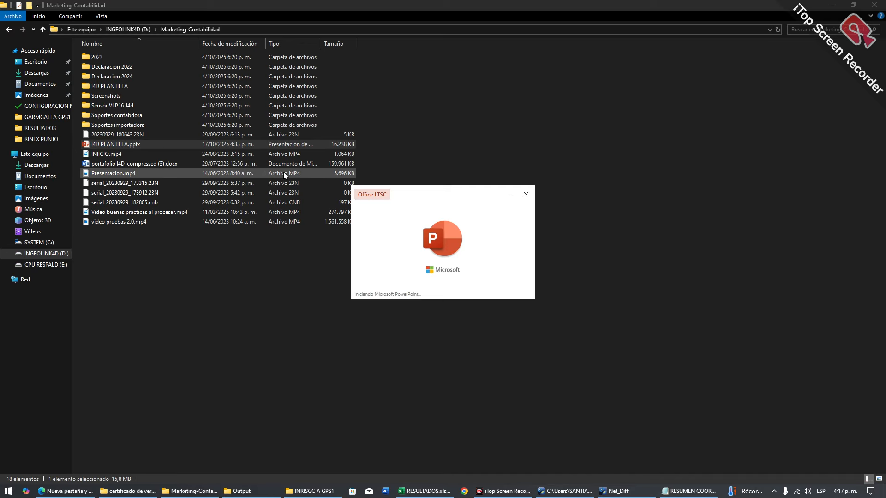
Show the Iron Fix PRO 2.0 receiver slide and highlight its price per pair
scroll(69, 277, "down", 1)
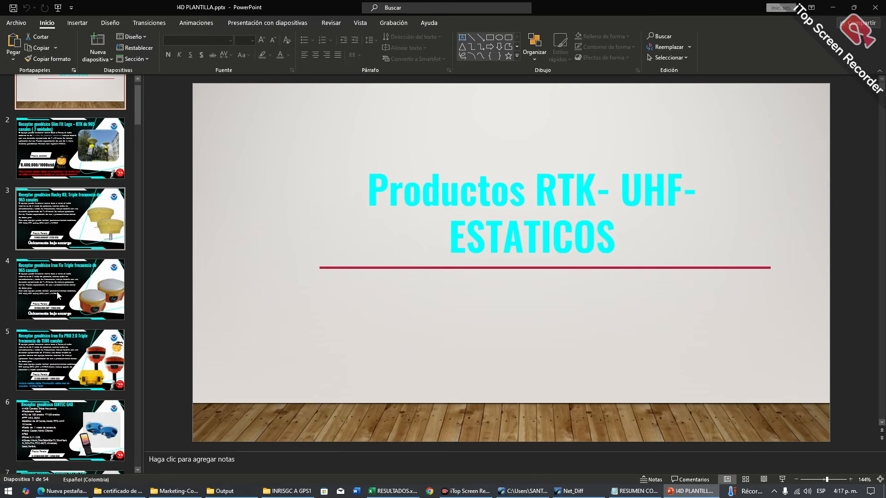
left_click(71, 360)
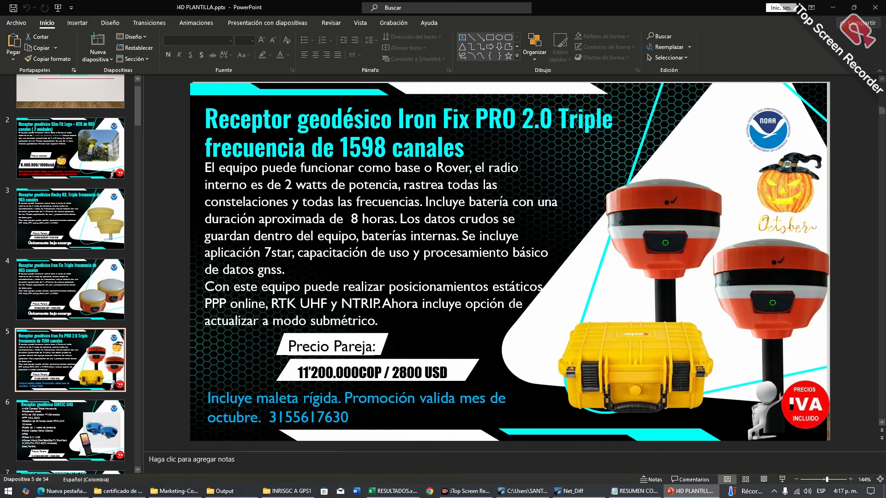
left_click(292, 372)
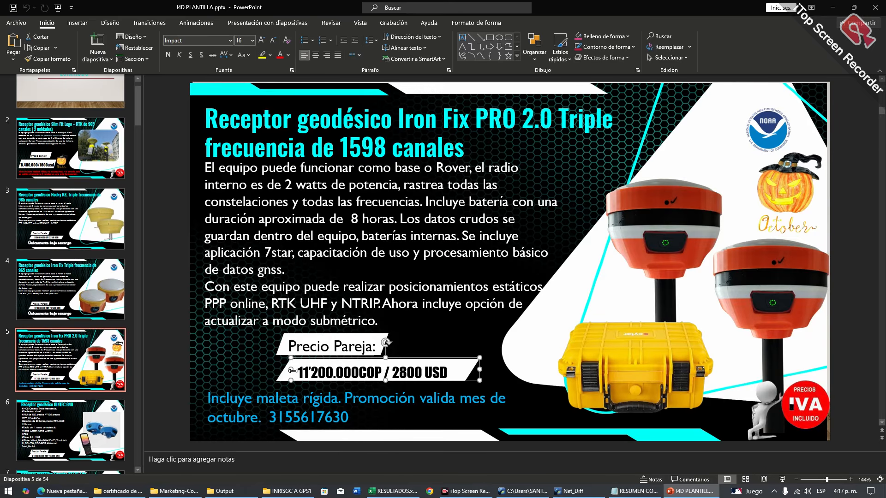
left_click_drag(299, 373, 422, 373)
Check the end of October in the system calendar, review the receiver description on the slide, and close the presentation
left_click(846, 491)
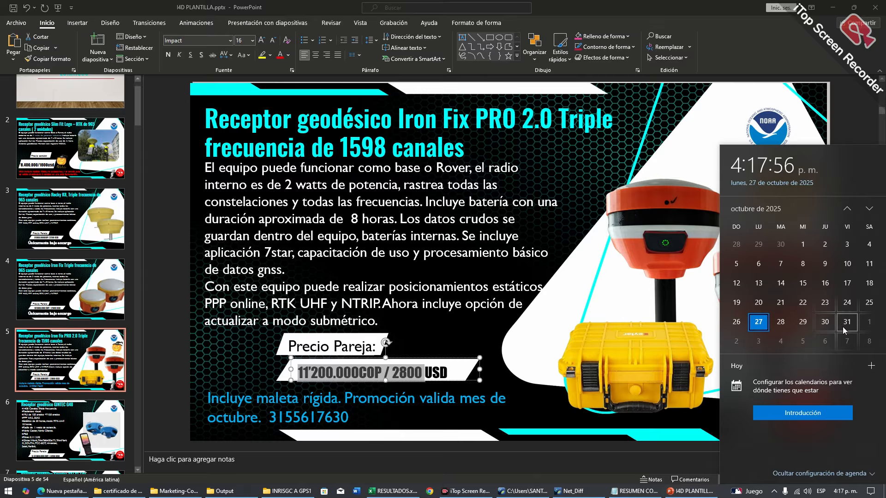
left_click(439, 350)
left_click(429, 287)
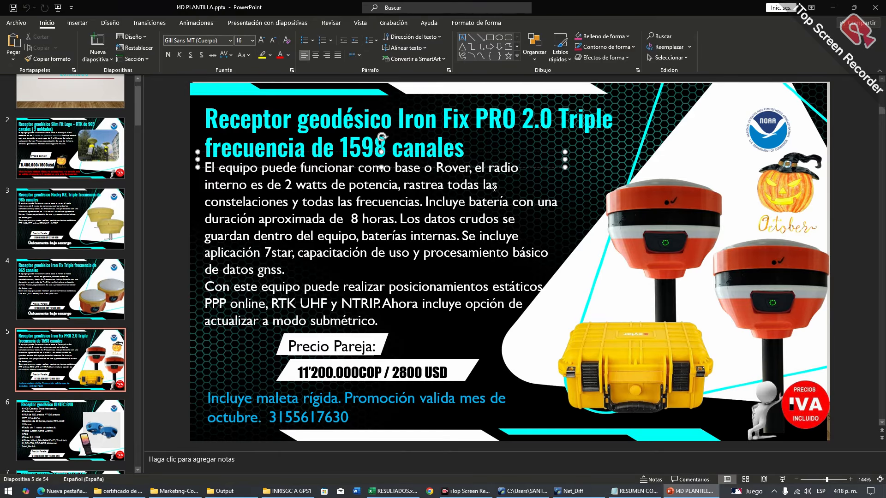
left_click(875, 7)
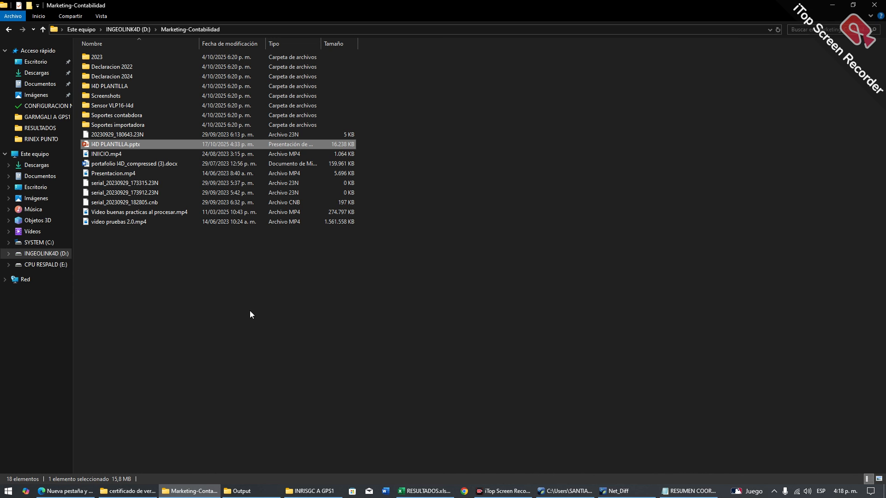
Open the observation file S61L040582421420.25O from the RINEX PUNTO folder inside Net_Diff's application folder
left_click(885, 493)
double_click(454, 106)
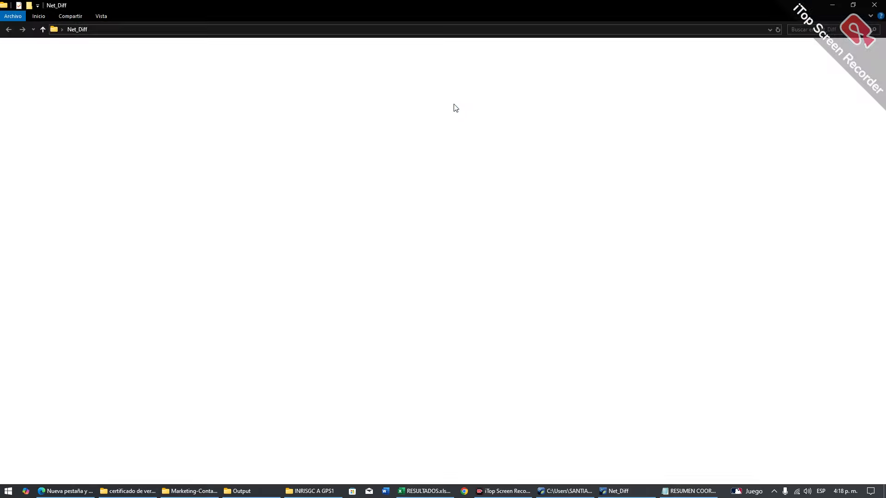
double_click(106, 57)
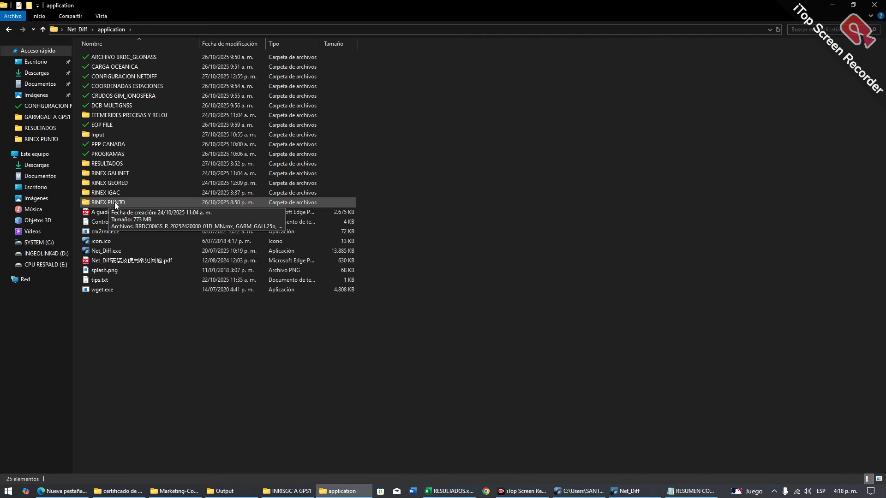
double_click(118, 203)
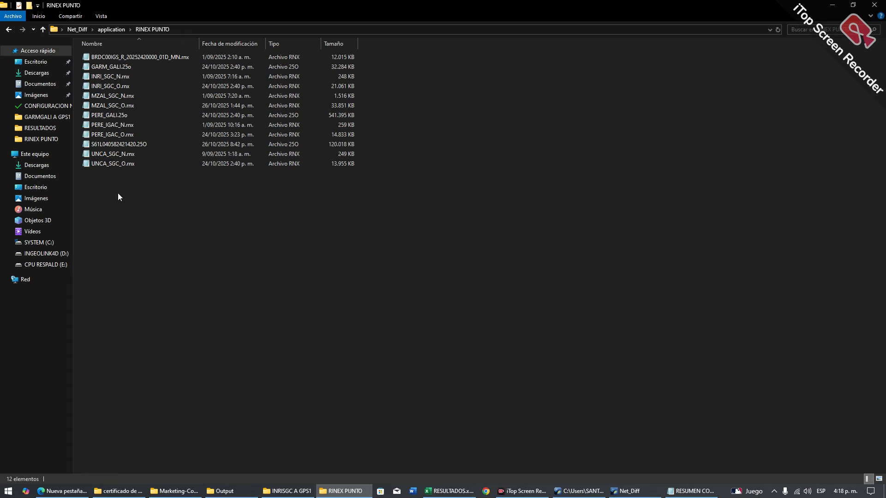
double_click(111, 144)
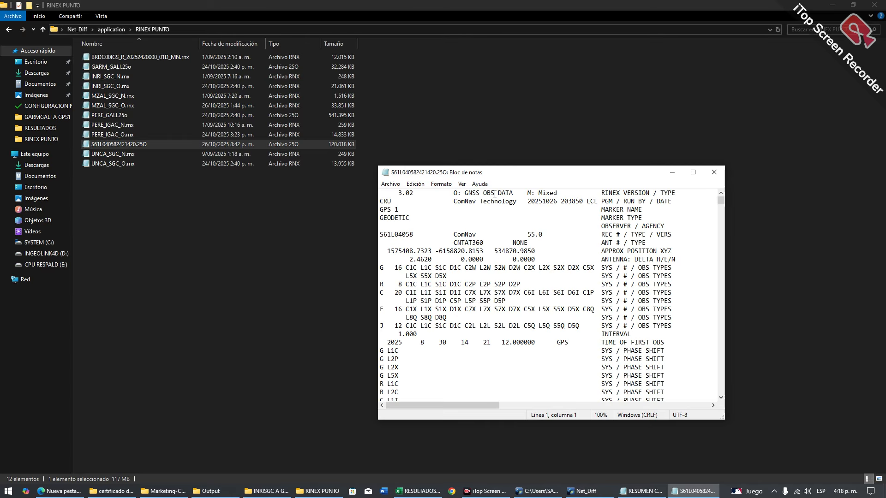
Examine the RINEX version and the observation interval in the file header
left_click_drag(441, 240, 476, 235)
left_click_drag(424, 193, 379, 193)
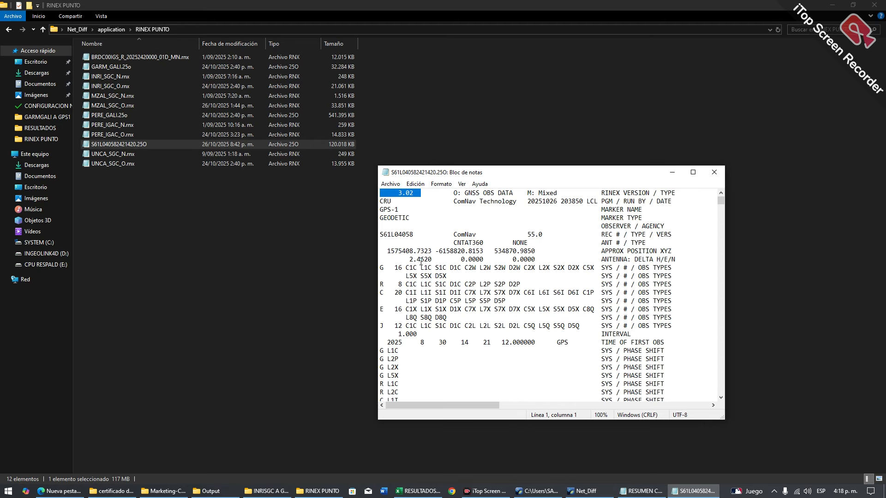
left_click_drag(421, 334, 396, 333)
scroll(561, 249, "down", 1)
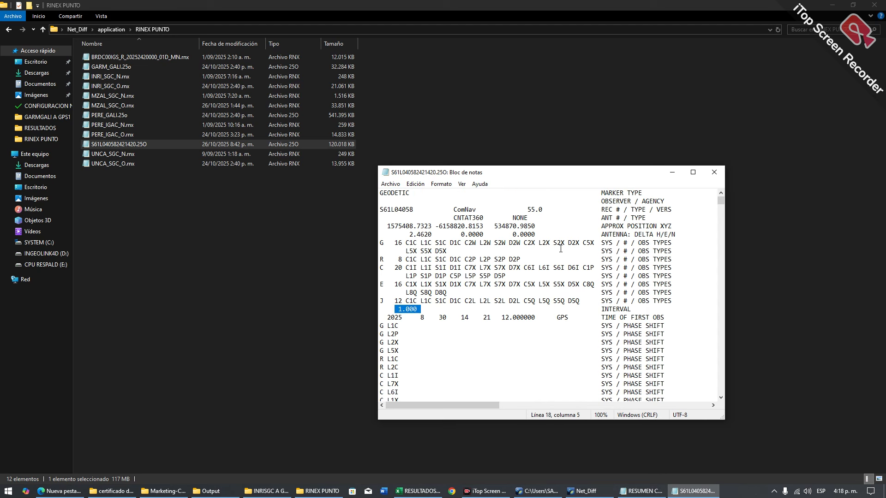
Examine the satellite observations of the first epoch and the GLONASS lines at the end of the header
scroll(561, 249, "down", 20)
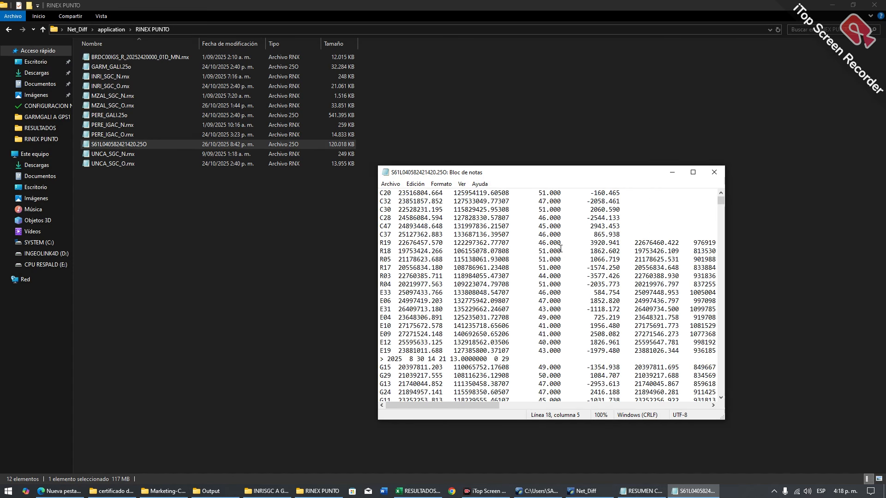
scroll(561, 249, "up", 9)
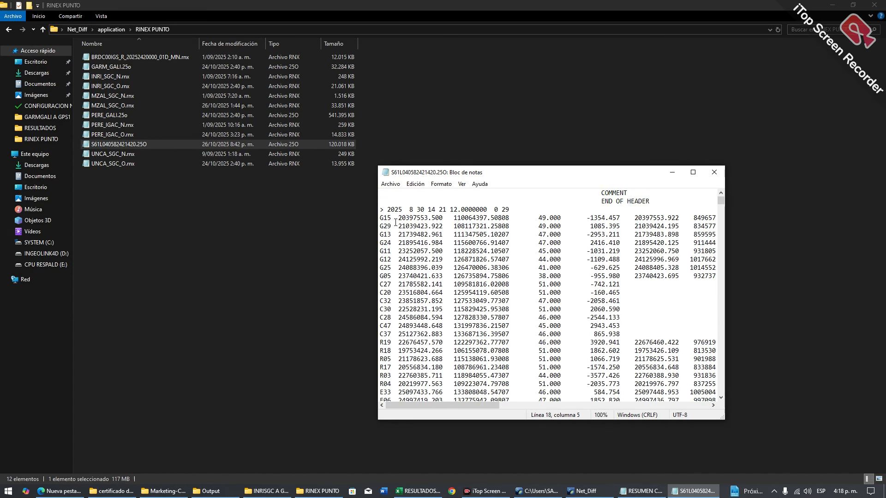
left_click_drag(391, 218, 402, 351)
scroll(416, 349, "up", 9)
scroll(432, 346, "down", 4)
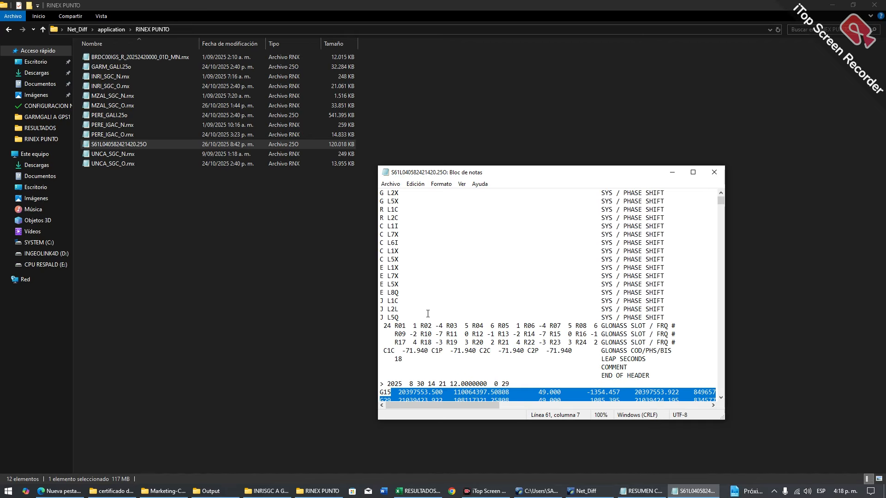
left_click(432, 345)
scroll(439, 332, "up", 6)
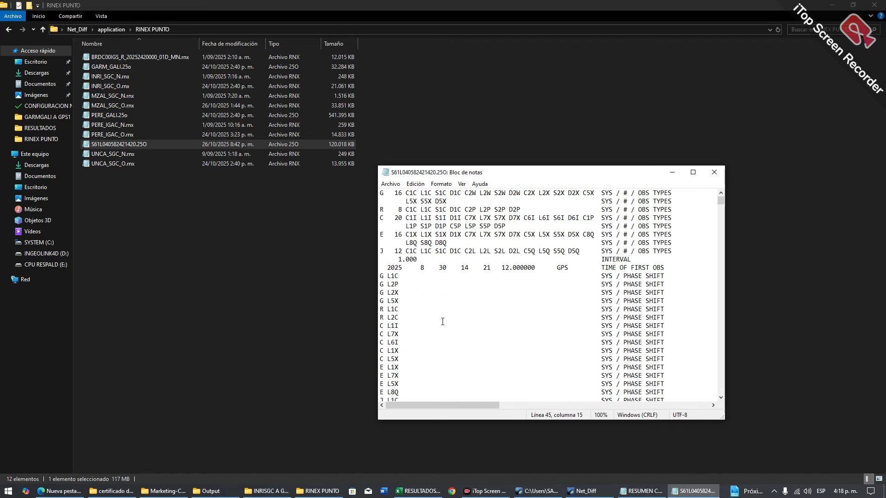
Examine the phase-shift signals recorded for each constellation, from the G entries through the J entries, in the header
left_click_drag(396, 276, 405, 285)
scroll(400, 263, "down", 2)
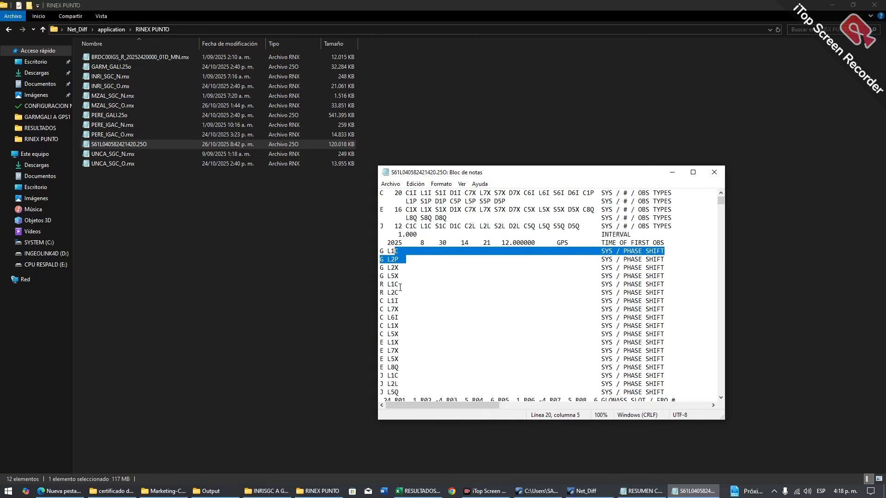
left_click_drag(404, 252, 379, 326)
left_click(403, 275)
scroll(399, 347, "down", 1)
left_click(404, 343)
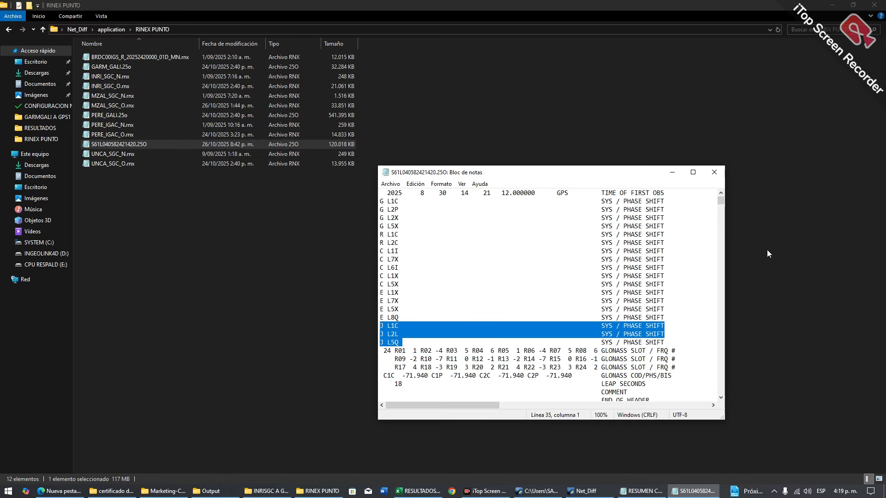
Examine the satellite observations of the successive epochs in the observation file and close it
scroll(502, 276, "down", 16)
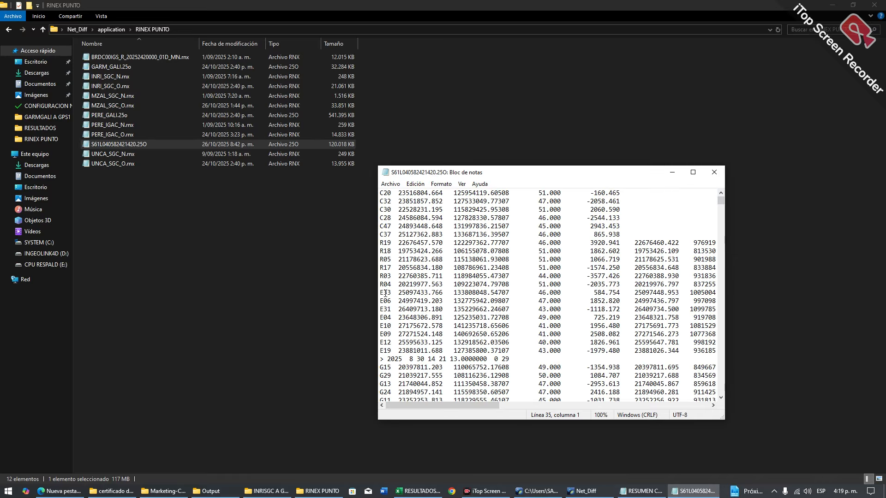
scroll(395, 317, "down", 16)
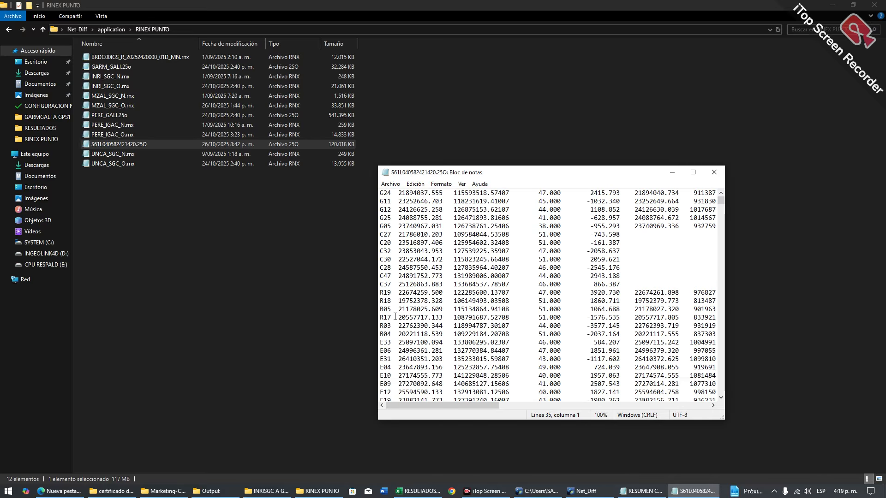
scroll(402, 317, "down", 20)
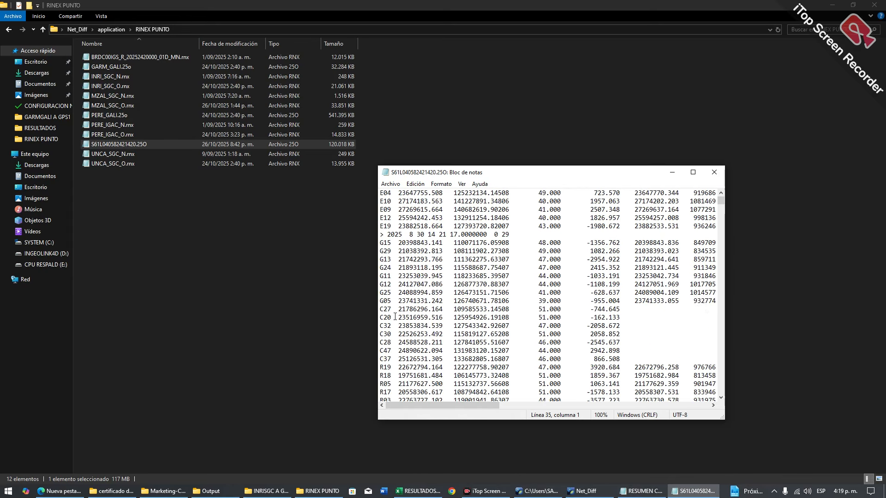
scroll(413, 319, "down", 1)
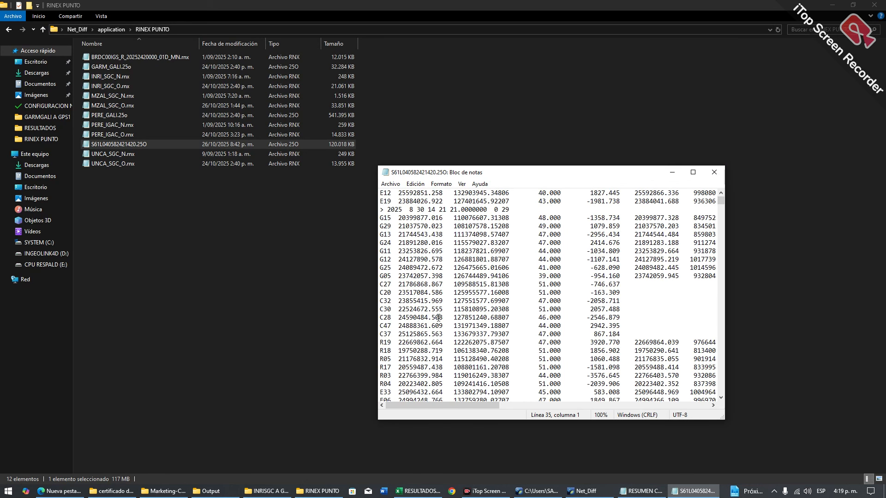
left_click(714, 172)
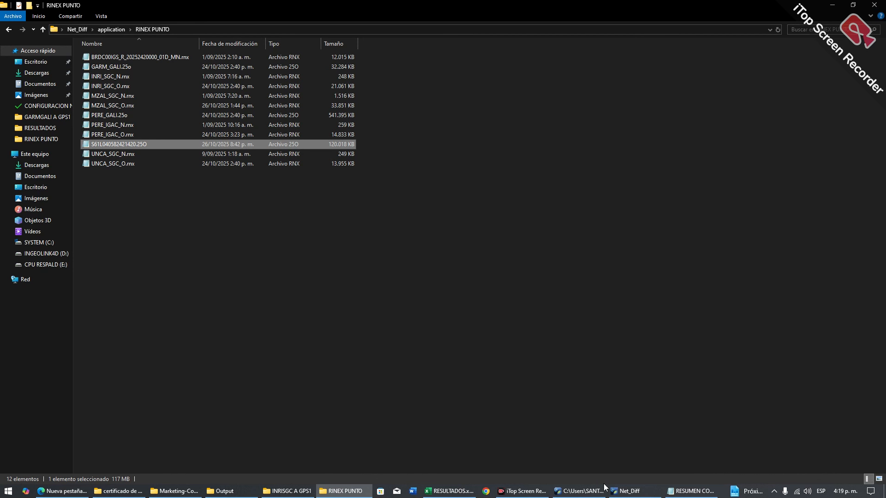
Switch to the RESULTADOS.xlsx workbook in Excel and examine the PERE_GALI and GARM_GALI baselines to GPS1 in rows 11 and 12
mouse_move(623, 496)
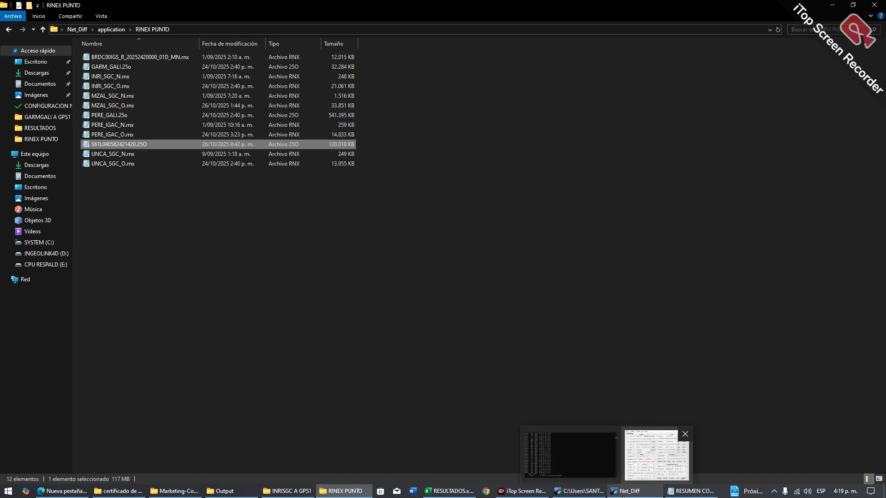
left_click(453, 491)
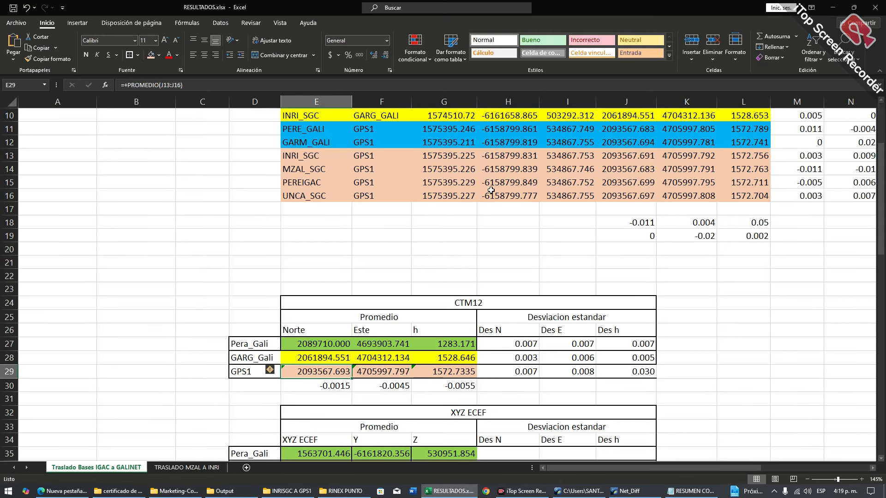
scroll(416, 212, "up", 3)
left_click(292, 280)
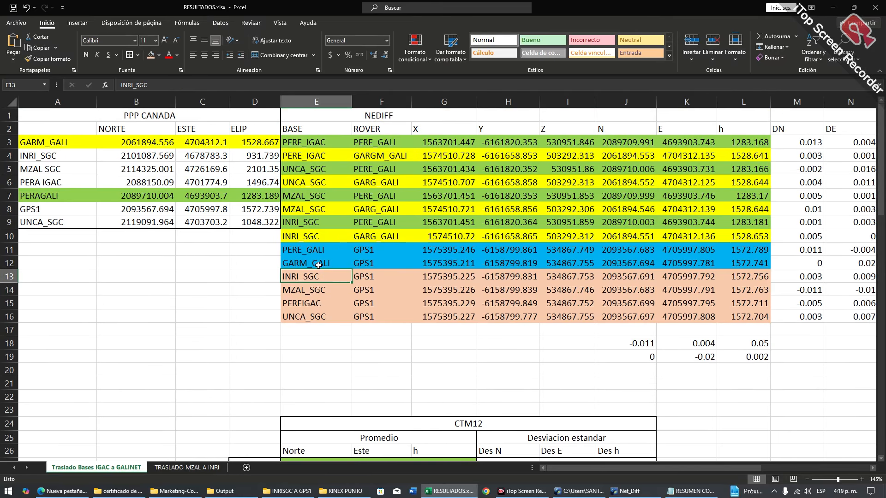
left_click_drag(312, 251, 319, 265)
left_click(311, 253)
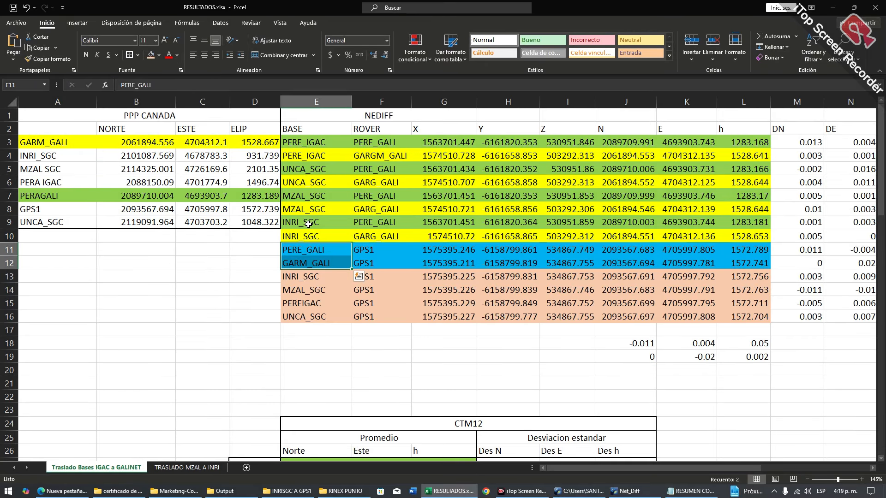
left_click(383, 251)
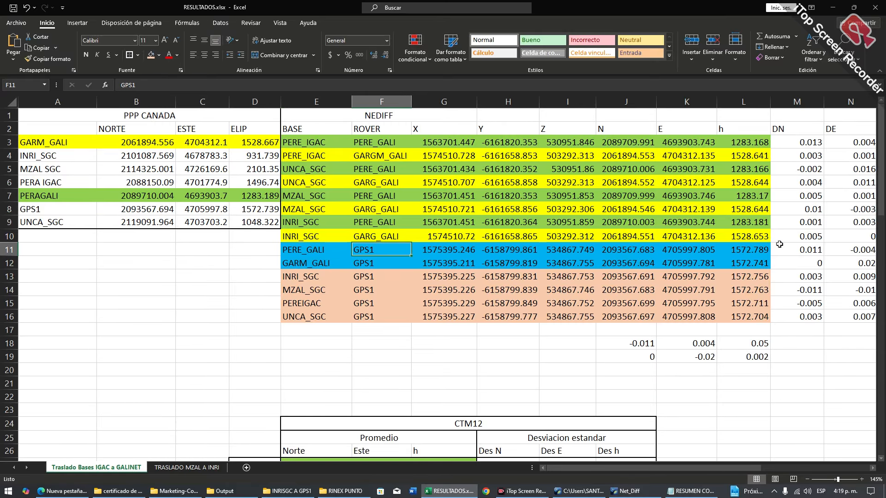
Examine the DN, DE and Dh differences of the PERE_GALI and GARM_GALI baselines to GPS1
left_click_drag(604, 469, 664, 468)
left_click(607, 250)
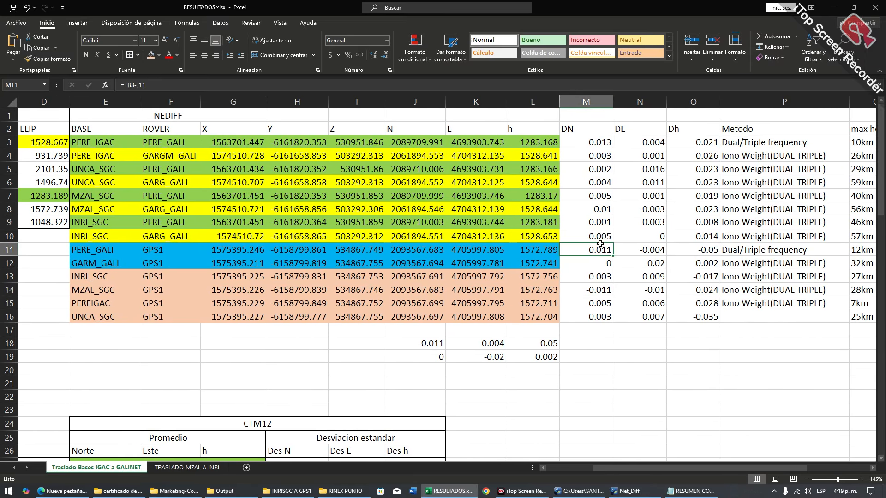
left_click_drag(599, 249, 653, 263)
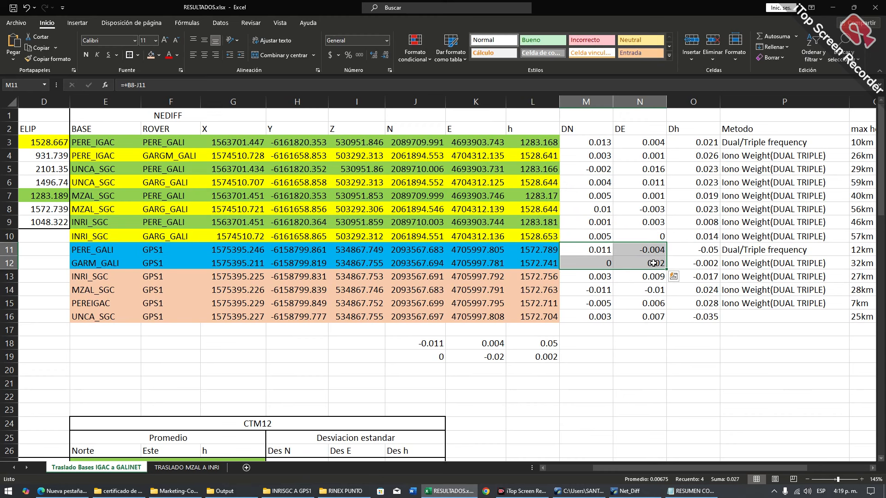
left_click(700, 249)
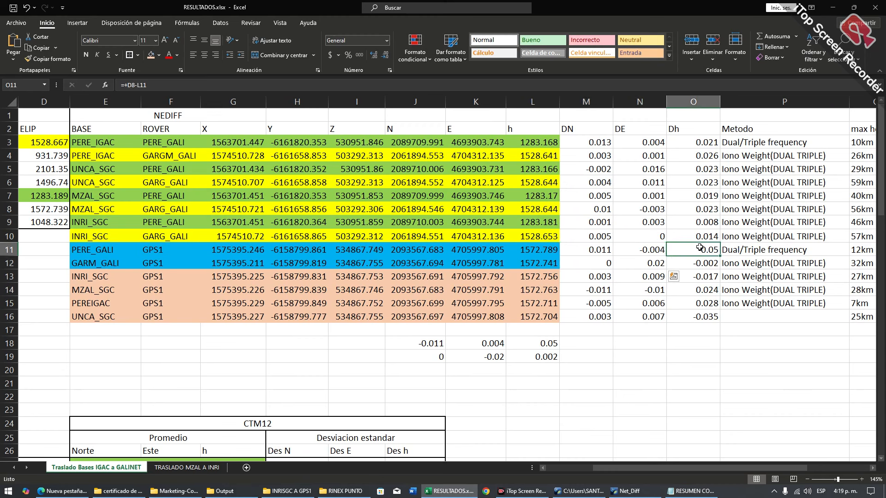
left_click_drag(700, 248, 703, 257)
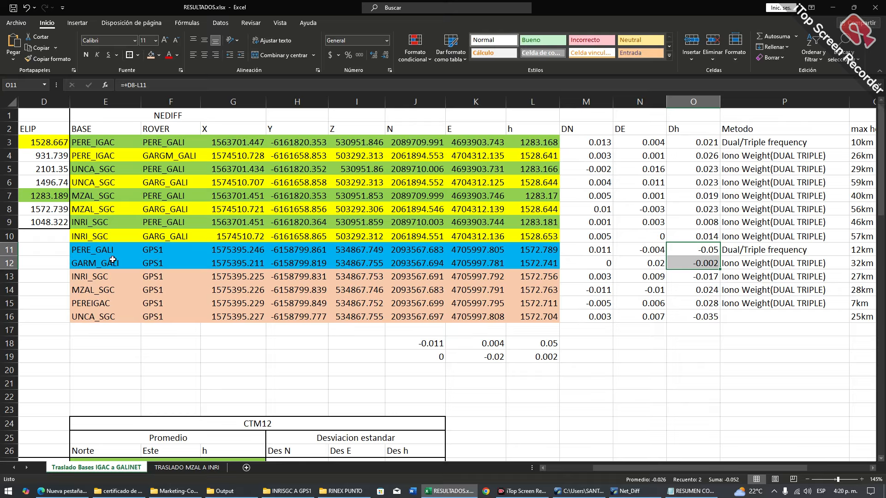
Trace the GPS1 baselines in the NEDIFF table, comparing the two GALI bases with the IGAC and SGC bases in rows 3 to 10 and 13 to 16
left_click_drag(88, 253, 519, 270)
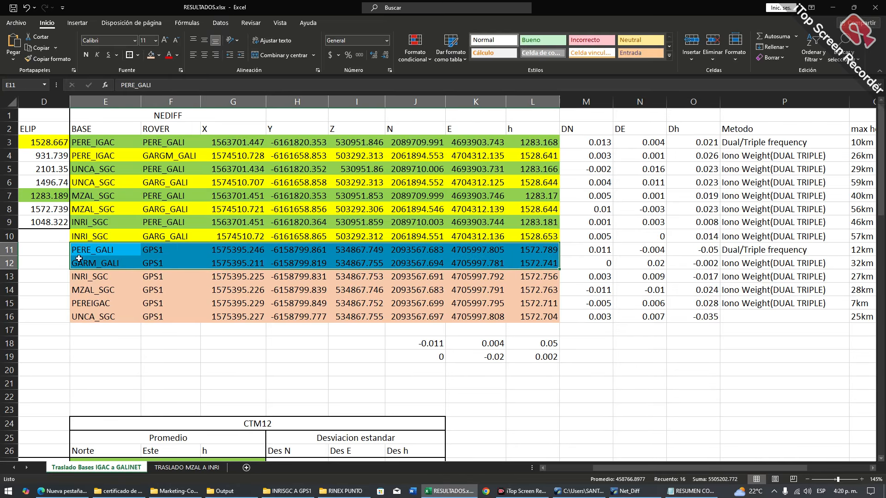
left_click_drag(87, 141, 94, 235)
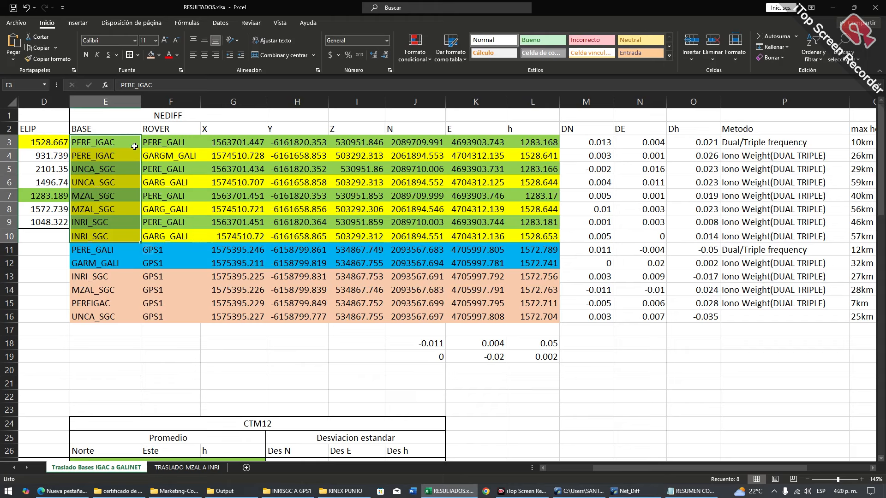
left_click_drag(95, 250, 98, 264)
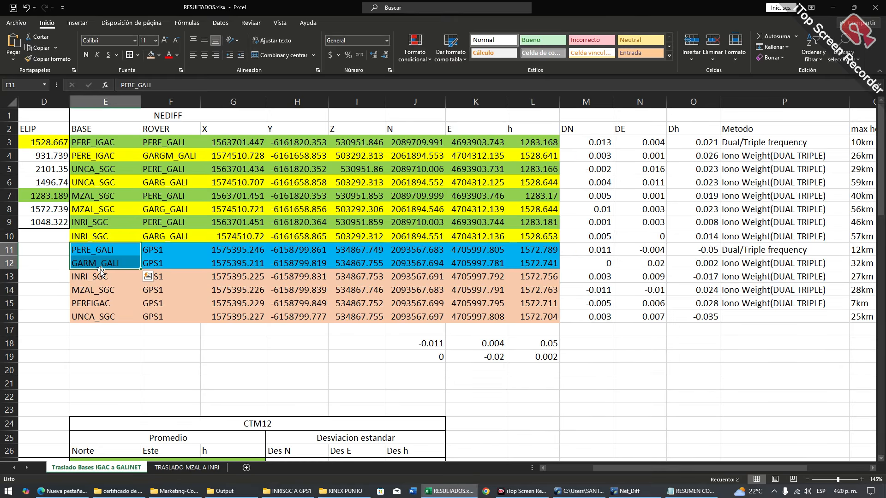
left_click_drag(169, 318, 167, 276)
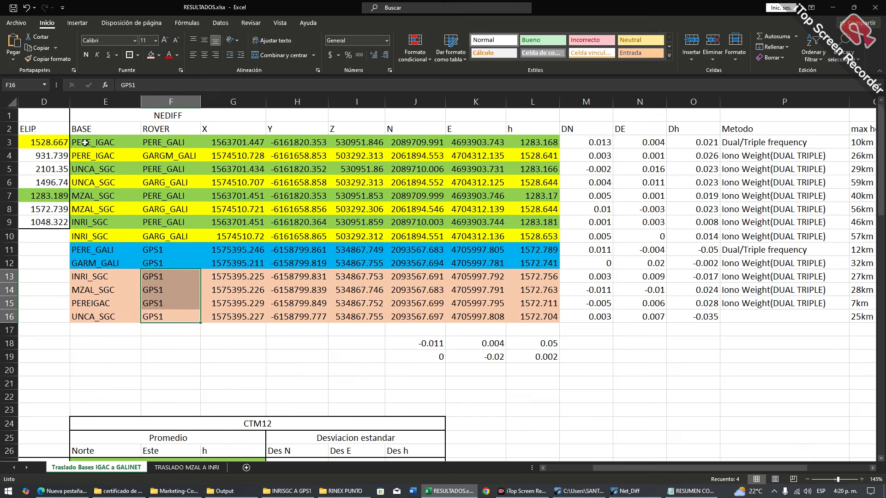
Review the chain of bases in E3:E12 together with the Dh differences of the two GALI baselines in O11:O12
left_click_drag(90, 142, 97, 264)
left_click(97, 249)
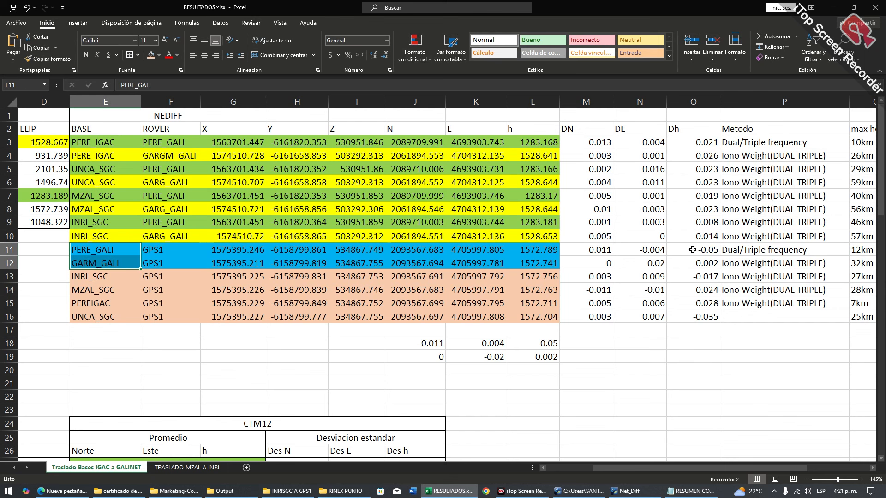
left_click_drag(693, 249, 696, 264)
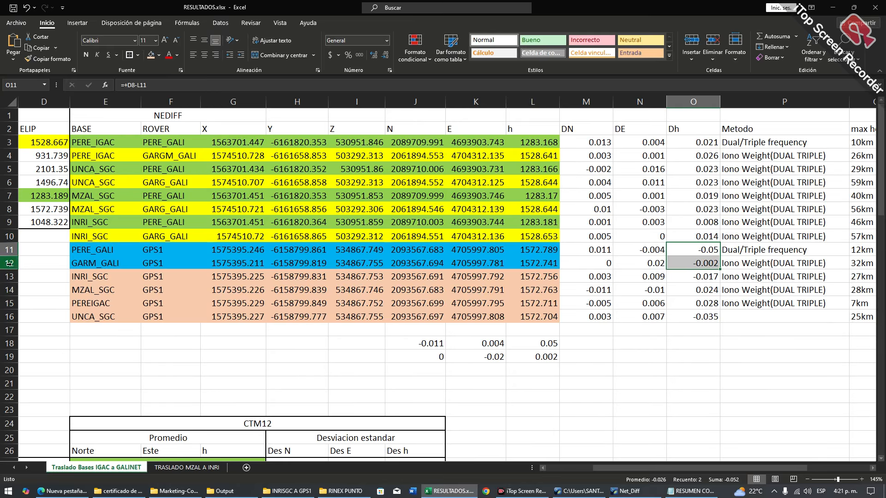
left_click_drag(10, 263, 37, 112)
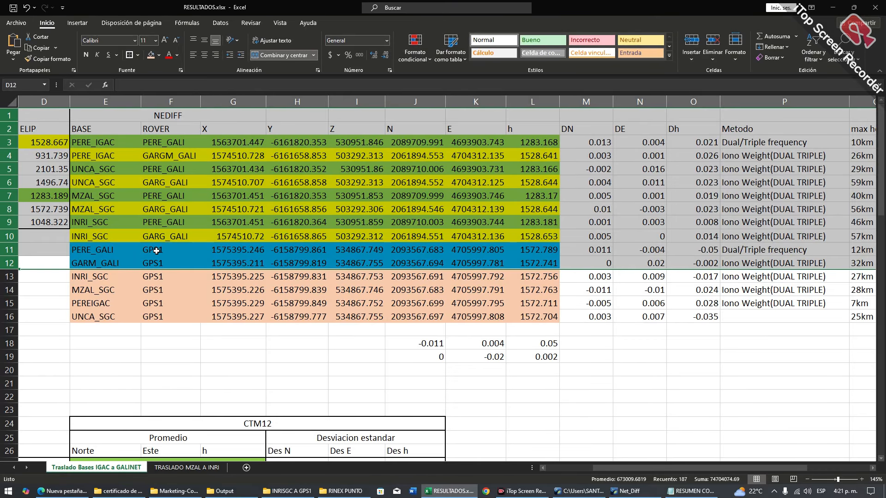
Examine the GPS1 baselines from INRI_SGC, MZAL_SGC, PEREIGAC and UNCA_SGC, including the DN formula in M13 and the differences in rows 13 to 16
left_click(126, 276)
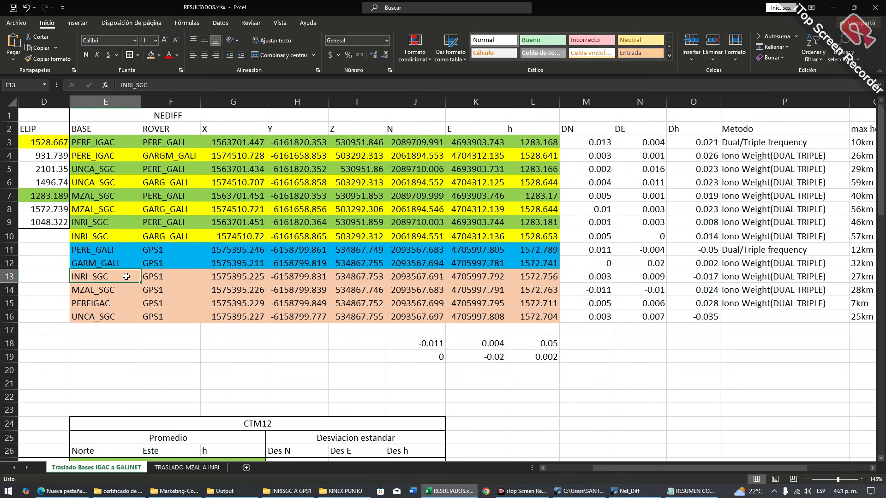
left_click_drag(126, 276, 162, 277)
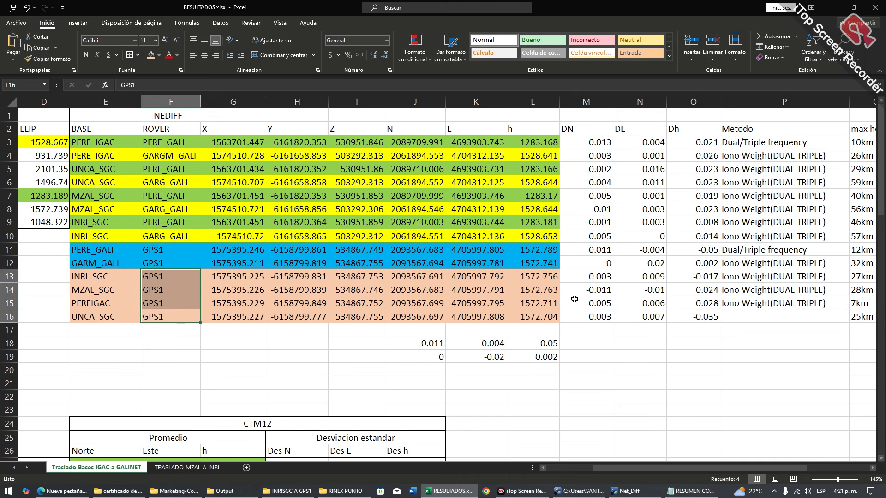
double_click(598, 276)
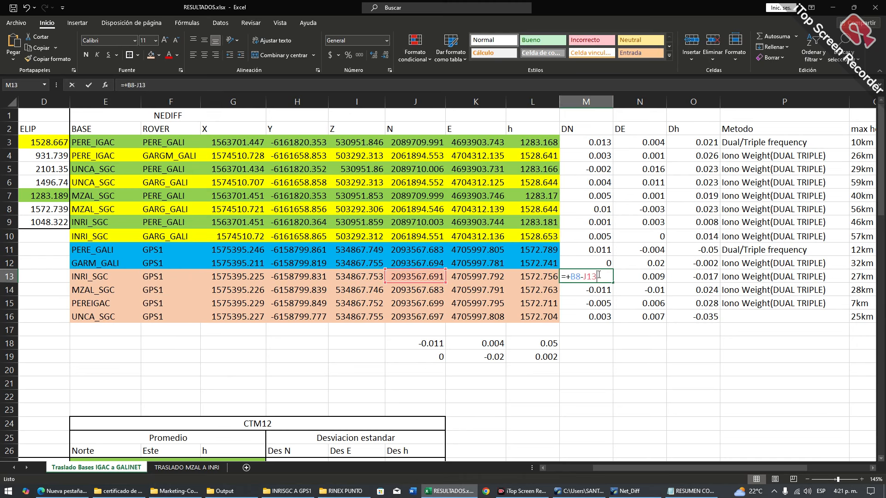
mouse_move(617, 468)
left_mouse_down()
mouse_move(556, 465)
mouse_move(616, 465)
left_mouse_up()
key("Escape")
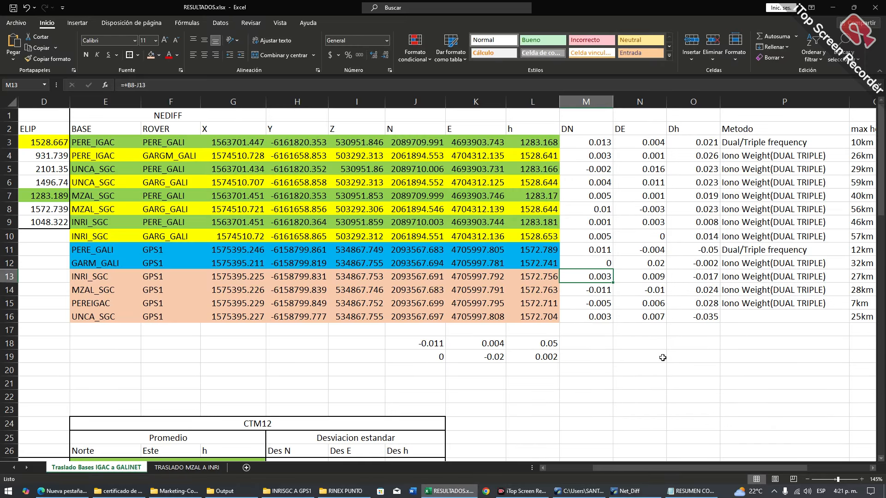
left_click(706, 275)
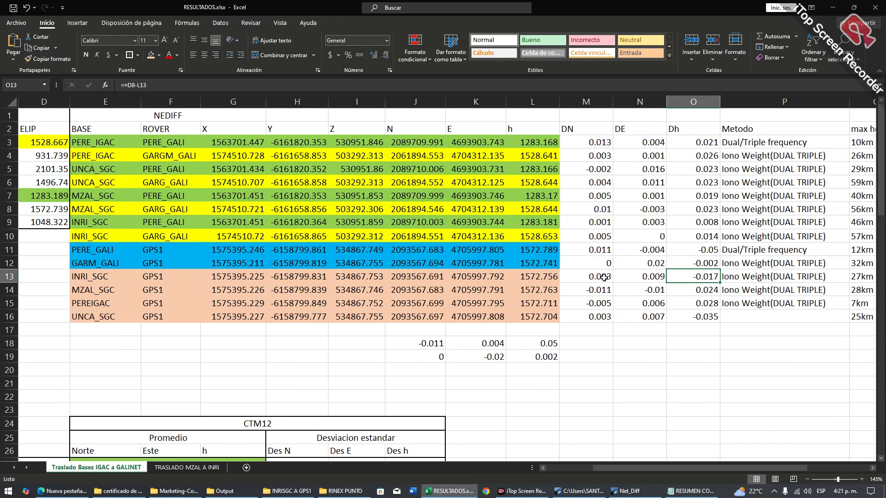
left_click_drag(602, 277, 615, 319)
left_click_drag(710, 319, 711, 280)
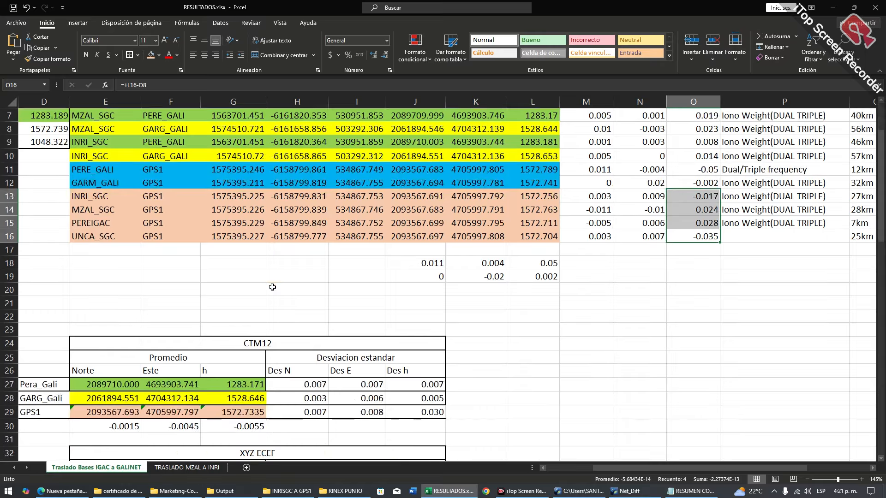
Inspect the average northing formula and the Des N, Des E and Des h standard deviation formulas of GPS1 in the CTM12 table
scroll(273, 286, "down", 5)
left_click(79, 287)
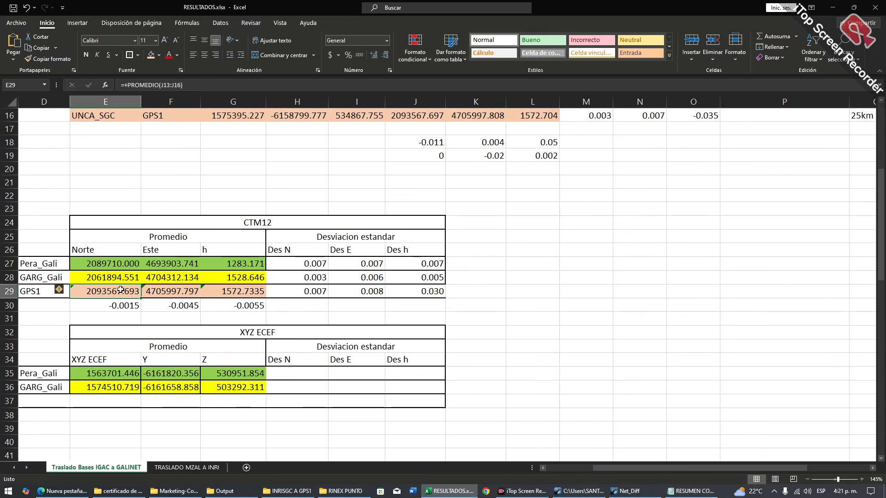
scroll(292, 270, "up", 2)
double_click(312, 373)
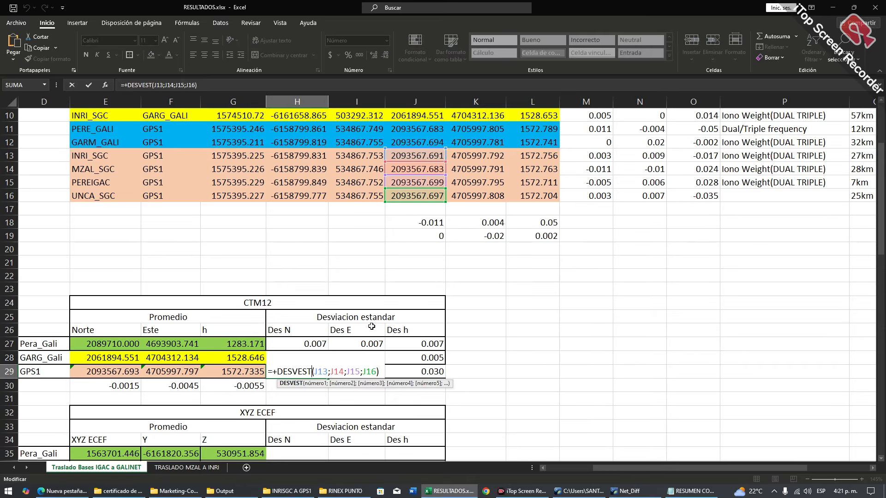
key("ctrl+Return")
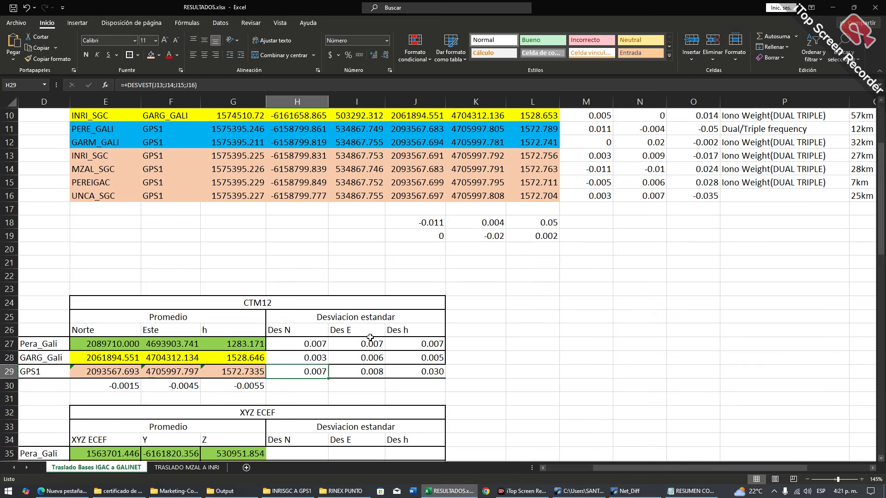
double_click(367, 371)
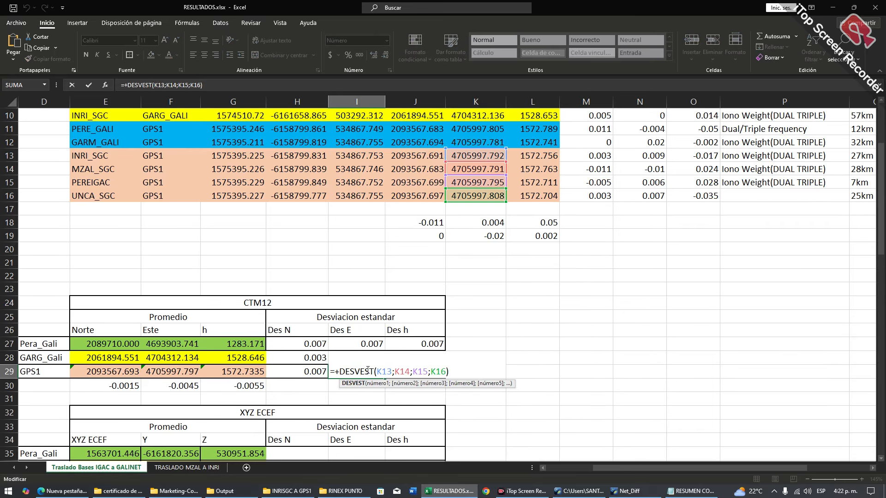
key("Return")
left_click(422, 371)
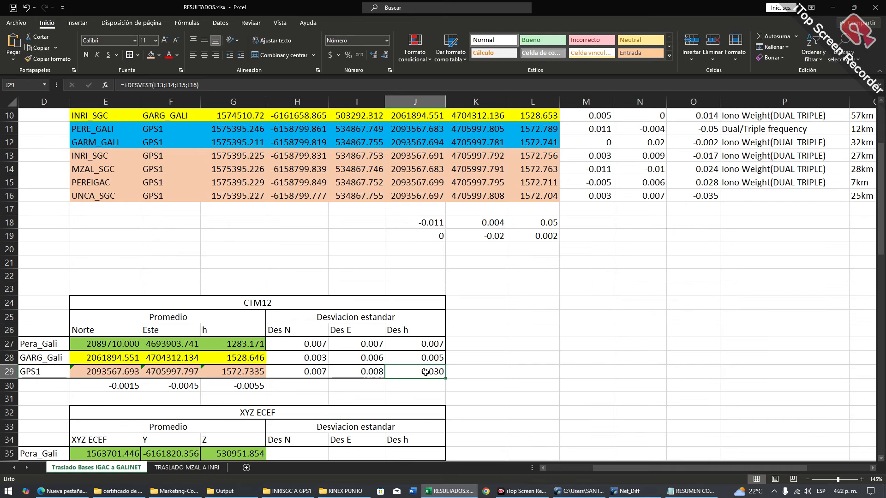
double_click(427, 372)
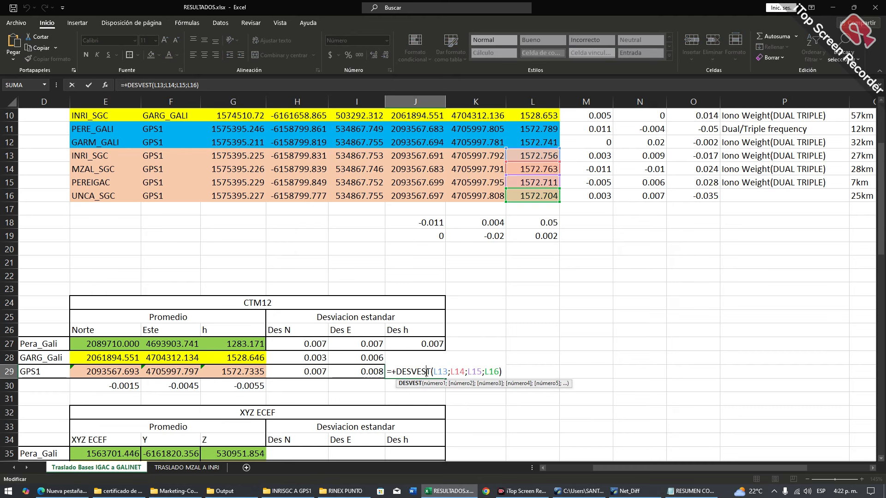
key("ctrl+Return")
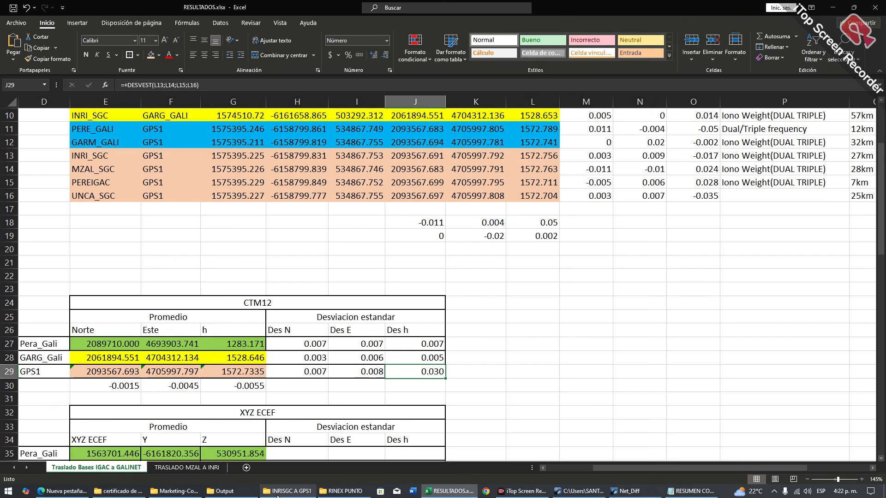
Switch to File Explorer and go back from the INRISGC A GPS1 folder to the RESULTADOS folder
left_click(278, 494)
left_click(262, 220)
key("BackSpace")
key("BackSpace")
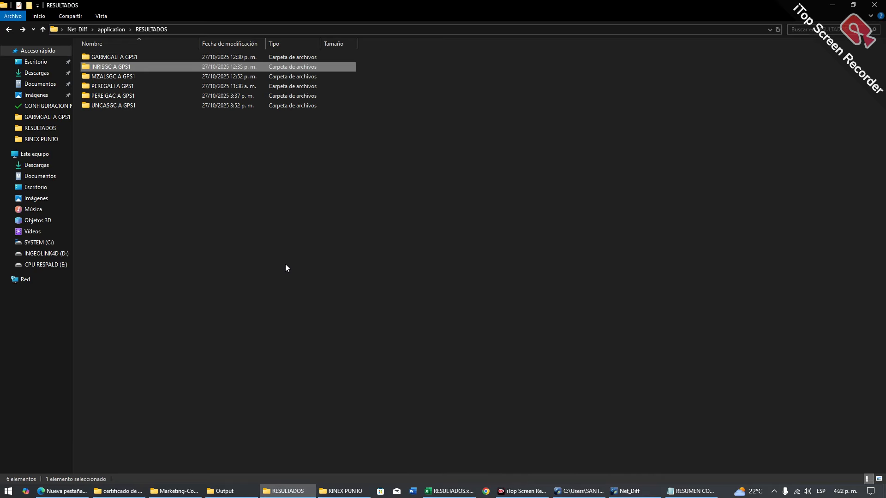
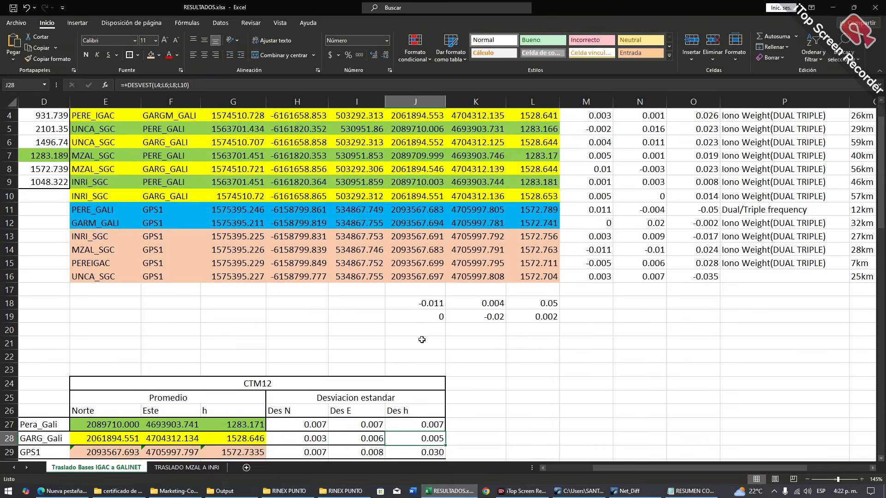
Inspect the Des h standard deviation formulas of Pera_Gali in J27 and GPS1 in J29 of the CTM12 table
left_click_drag(441, 305, 437, 317)
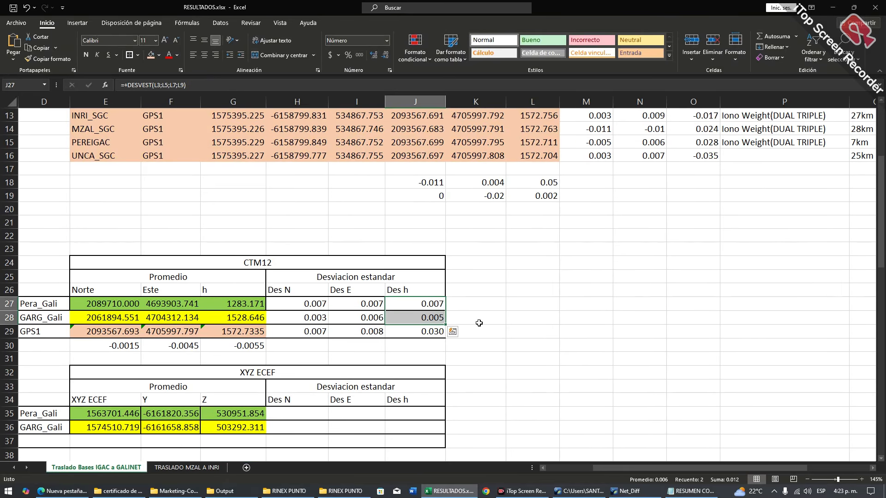
double_click(431, 307)
key("Escape")
scroll(486, 327, "up", 1)
double_click(423, 372)
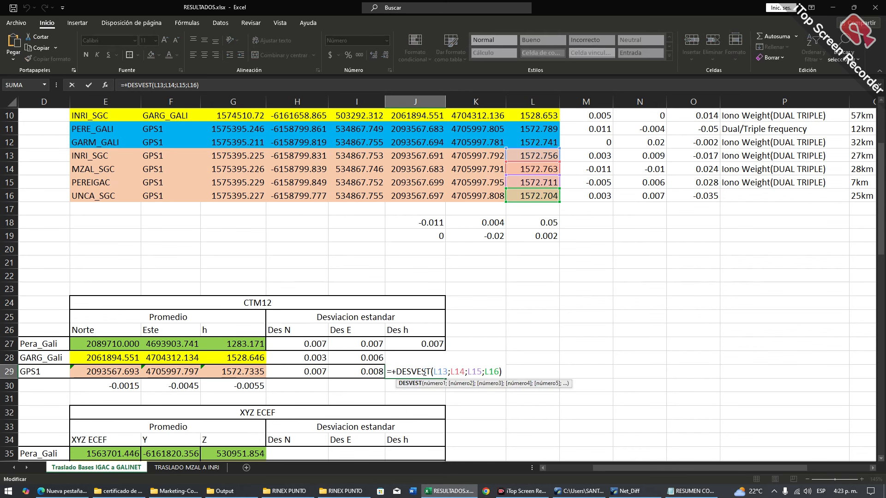
key("Return")
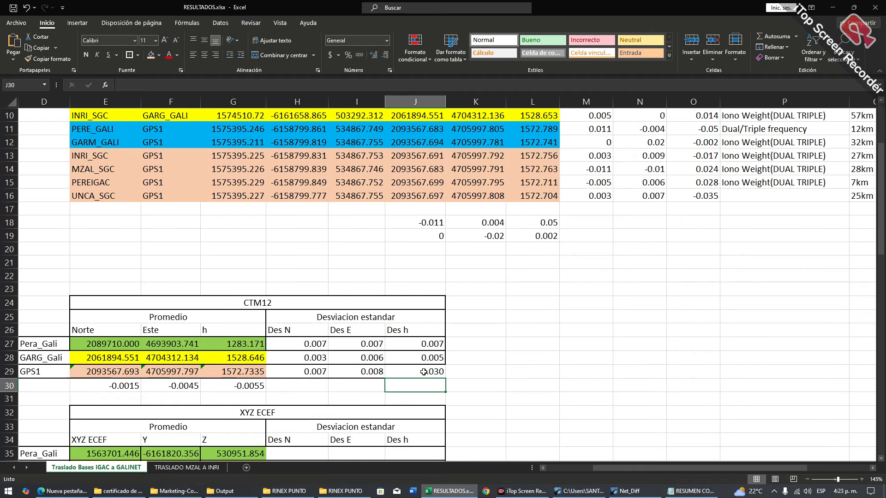
scroll(423, 372, "down", 1)
scroll(421, 364, "up", 2)
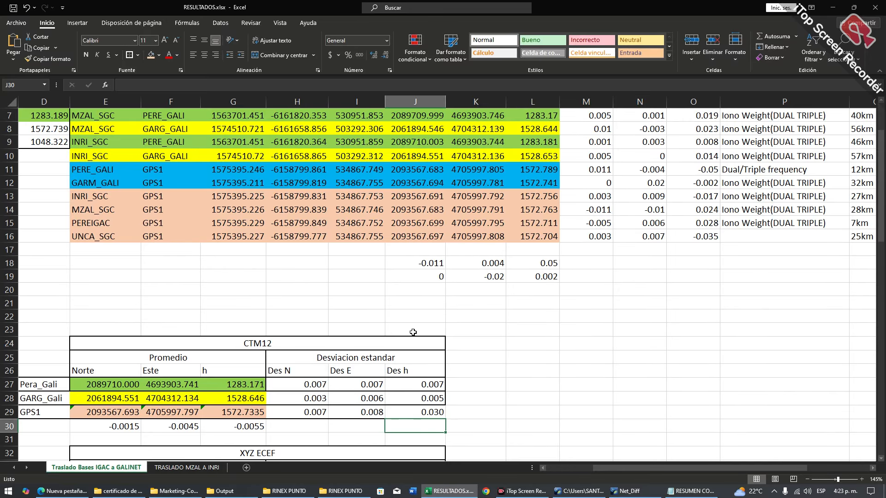
Review the four GPS1 baselines in rows 13 to 16, from their bases across to the distance and height-difference columns
left_click_drag(90, 196, 546, 208)
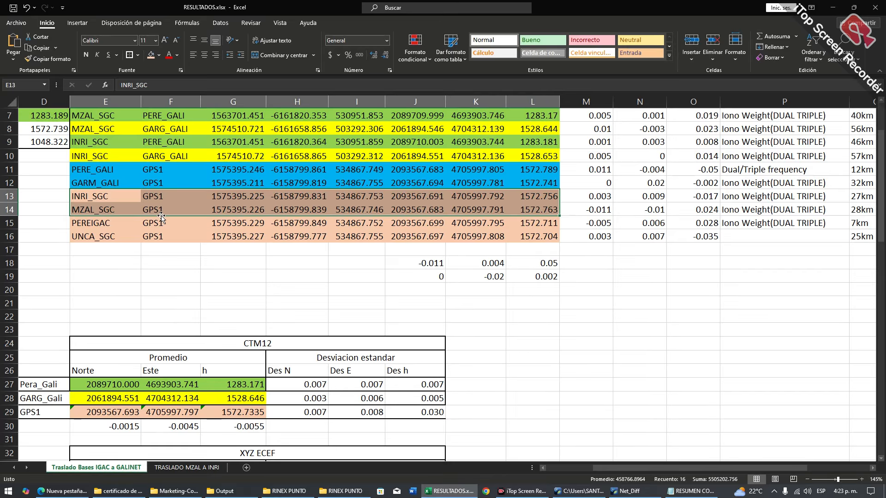
left_click(83, 200)
left_click_drag(164, 210, 108, 214)
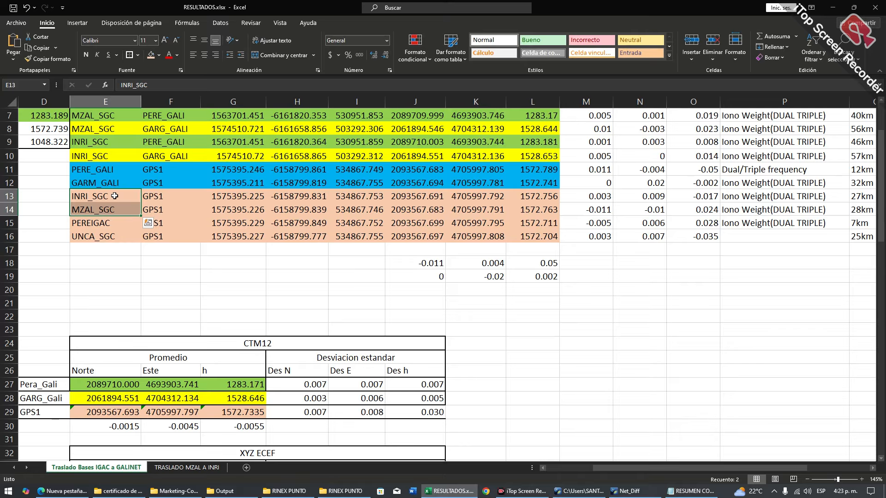
left_click_drag(13, 196, 13, 236)
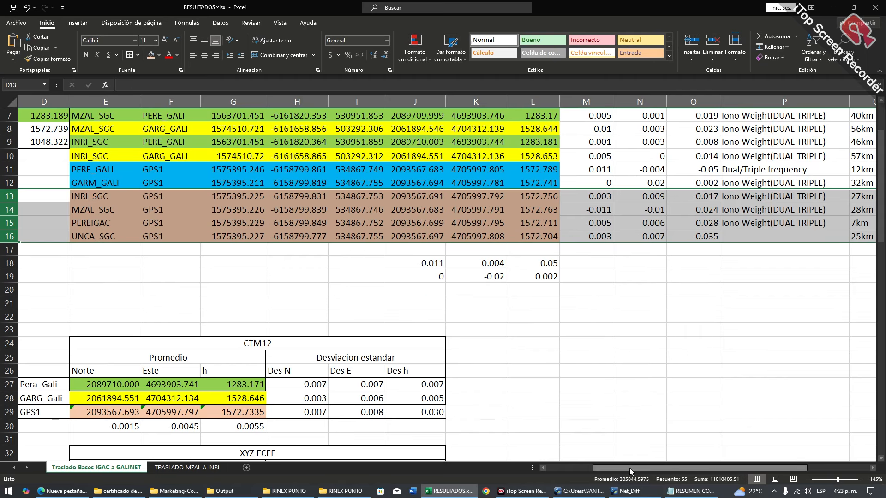
left_click_drag(630, 468, 667, 469)
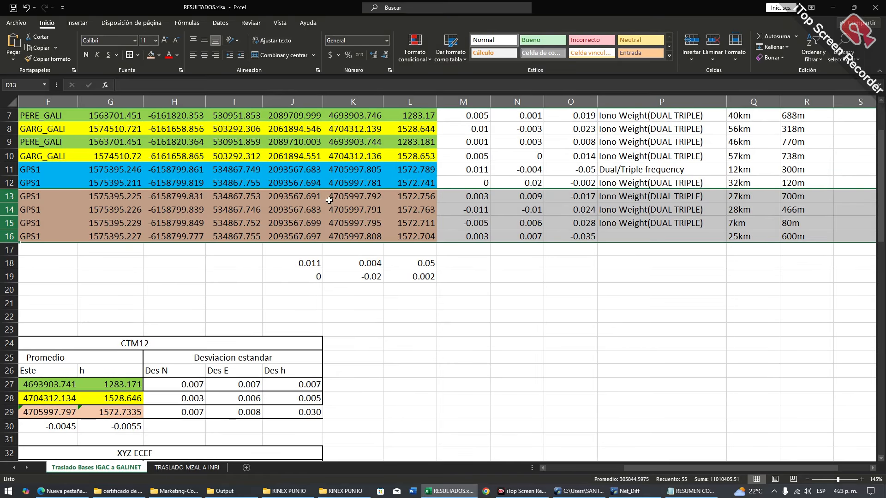
Compare the GPS1 northings in J13:J16 and eastings in K13:K16 with the Des N and Des E formulas in row 29
left_click(306, 200)
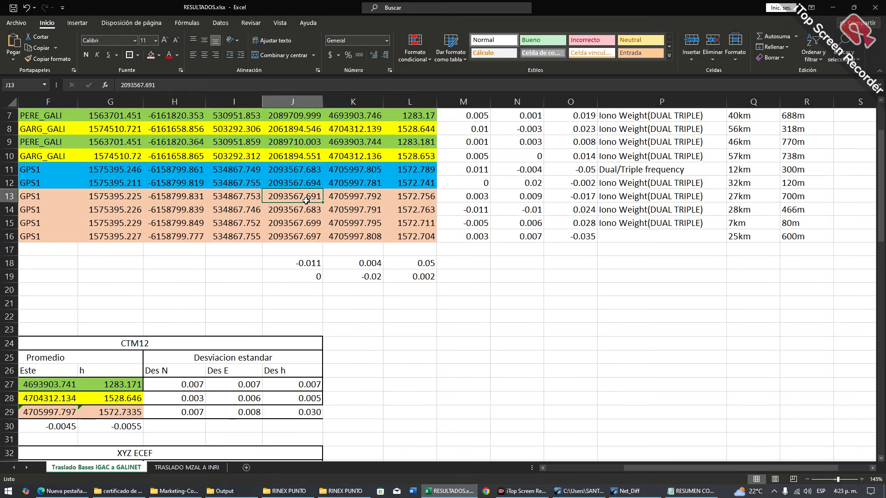
left_click_drag(305, 197, 309, 234)
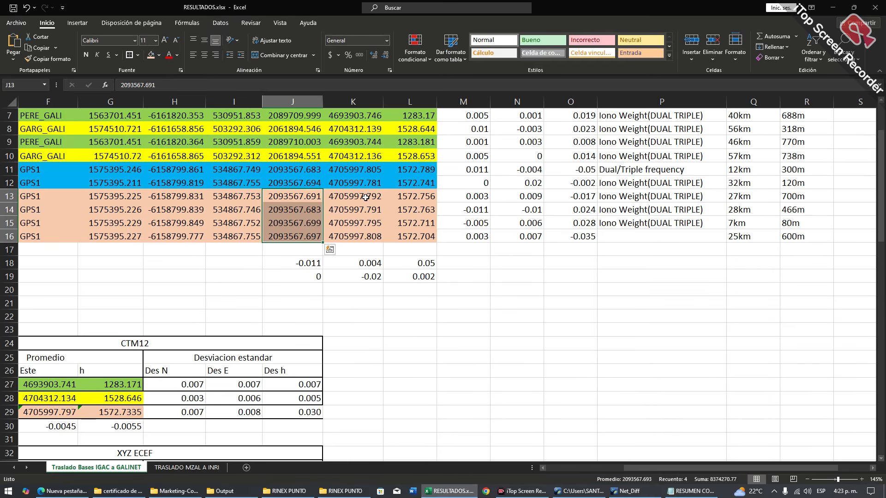
double_click(181, 412)
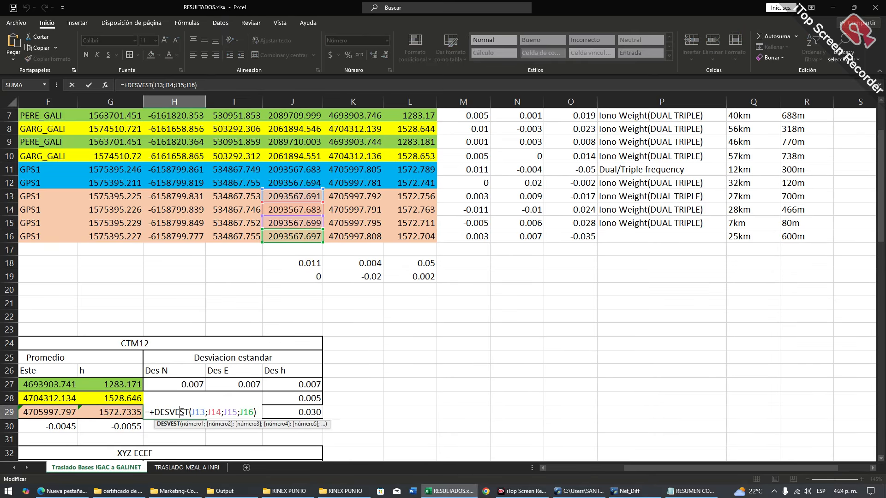
key("Return")
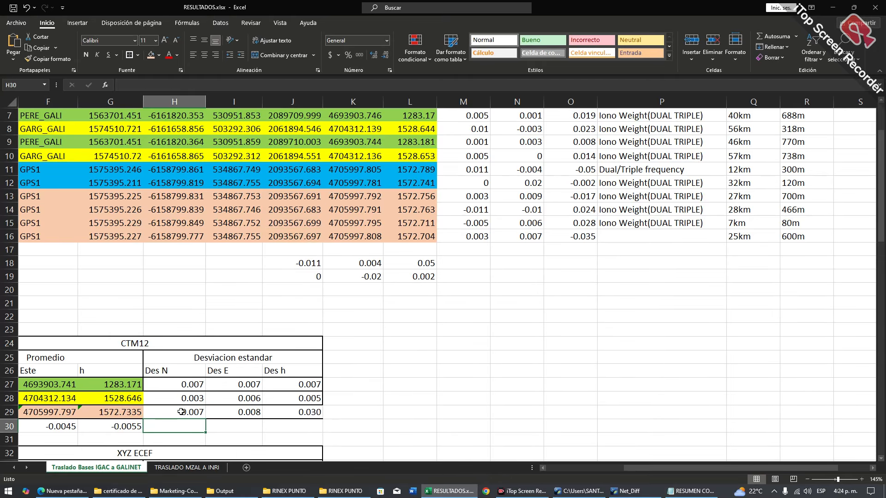
left_click_drag(361, 196, 361, 234)
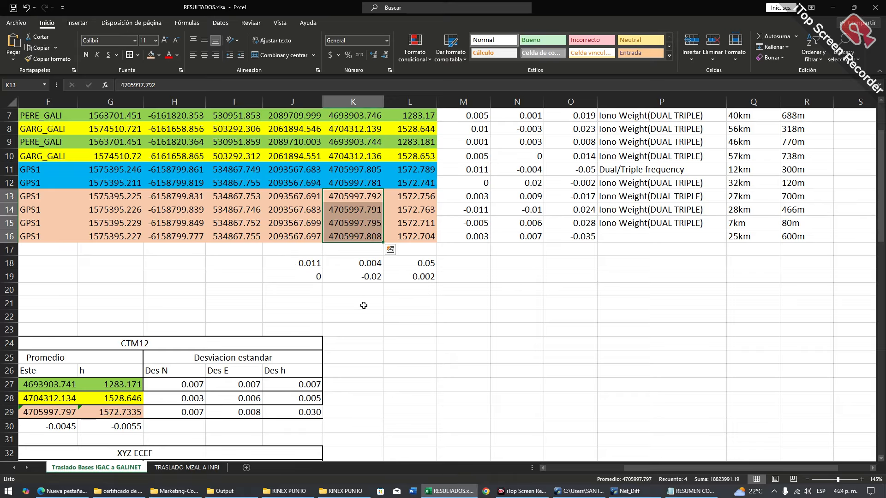
double_click(246, 412)
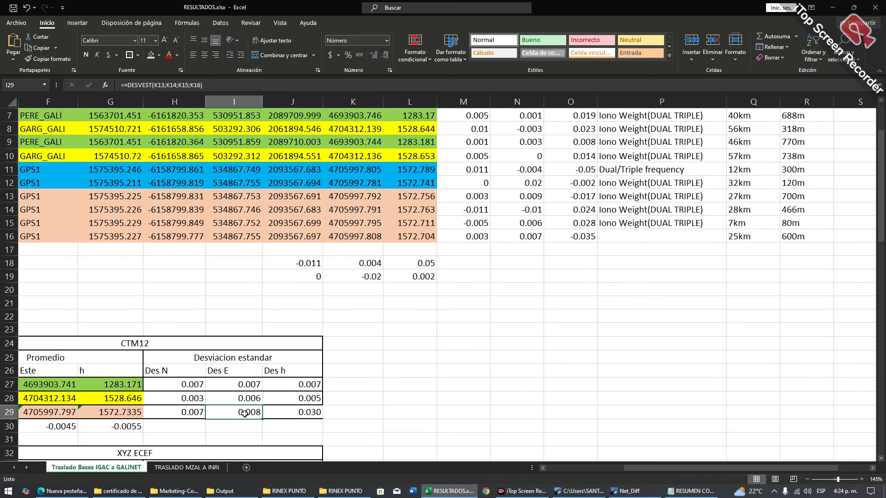
key("Return")
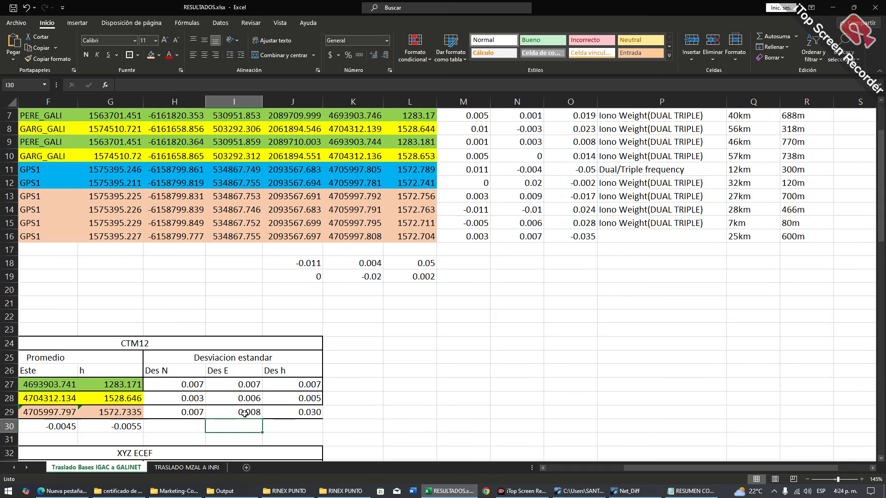
Compare the PPP CANADA ellipsoidal height of GPS1 in D8 with the NEDIFF heights in L13:L16
left_click(426, 198)
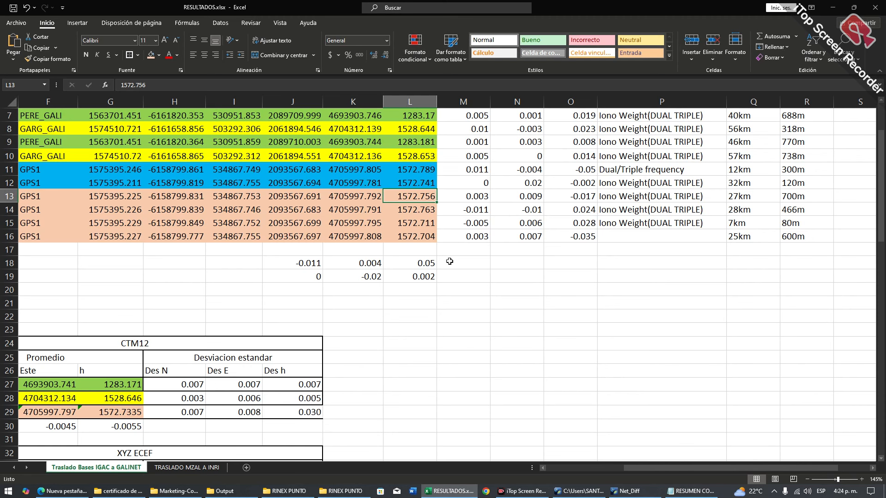
left_click_drag(644, 469, 567, 469)
scroll(161, 329, "up", 2)
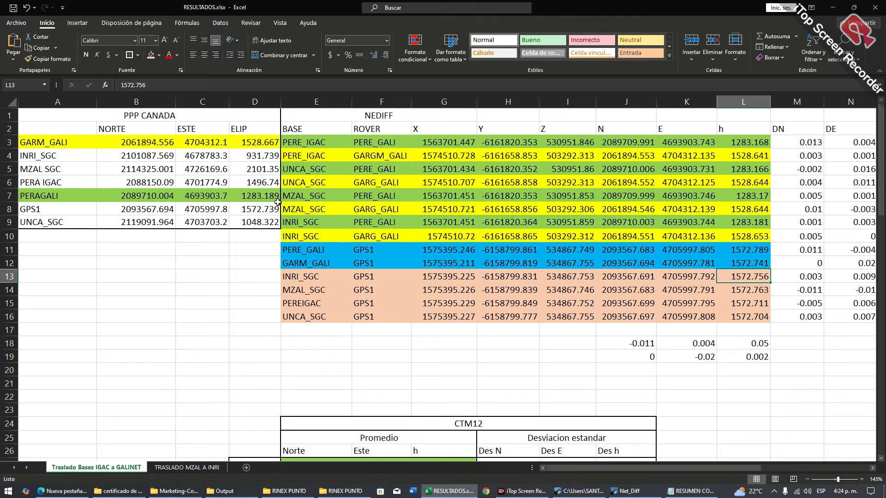
left_click(261, 195)
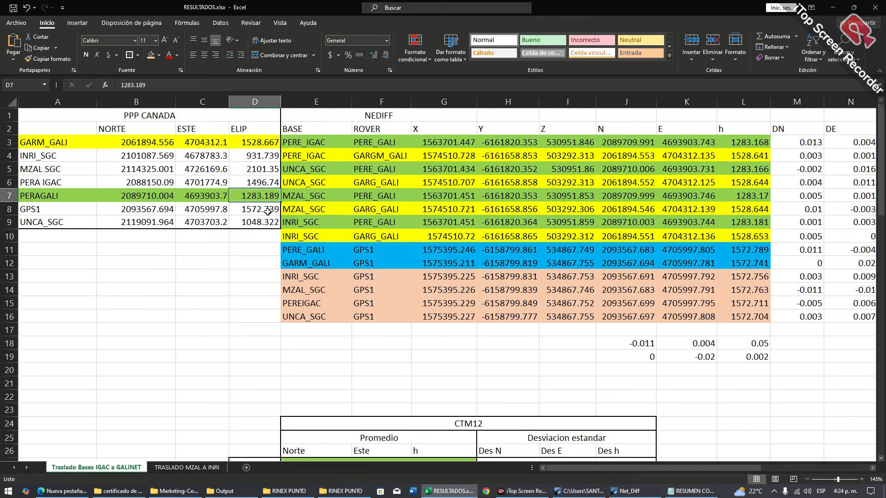
left_click(268, 211)
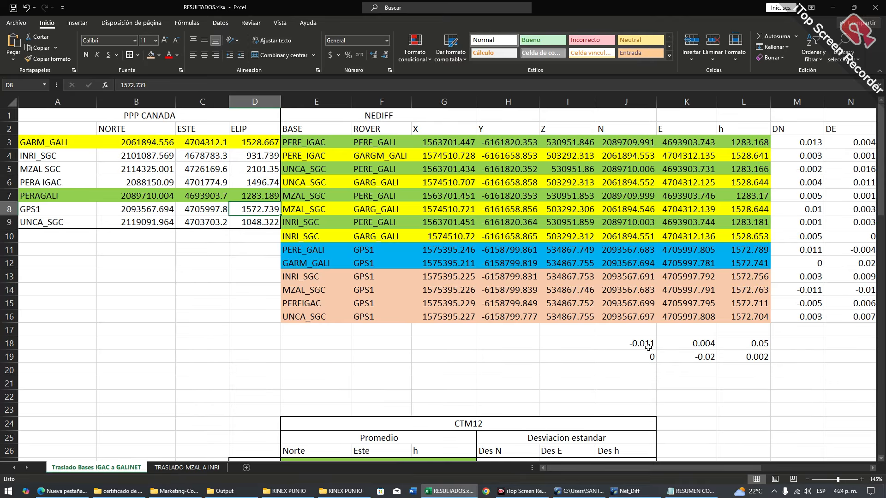
left_click_drag(757, 281, 755, 319)
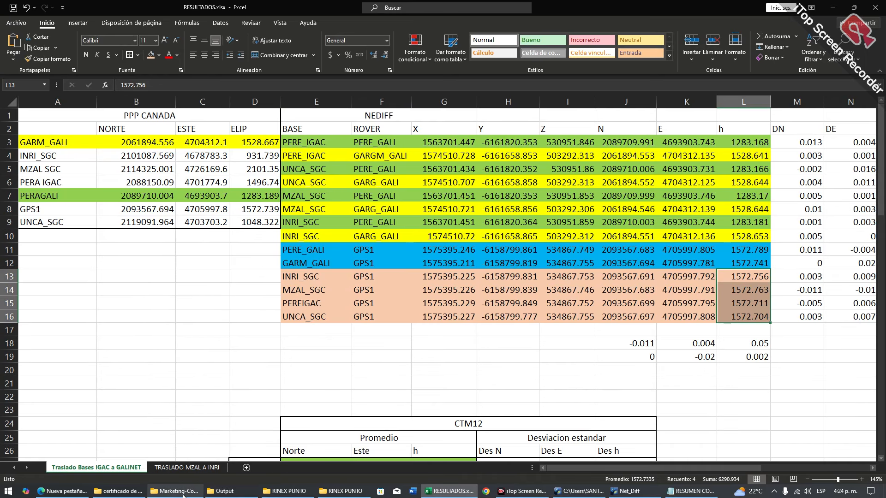
Switch to File Explorer and open the GPS1 report S61L040582421420.pdf from the PPP CANADA folder inside Net_Diff's application folder
left_click(221, 496)
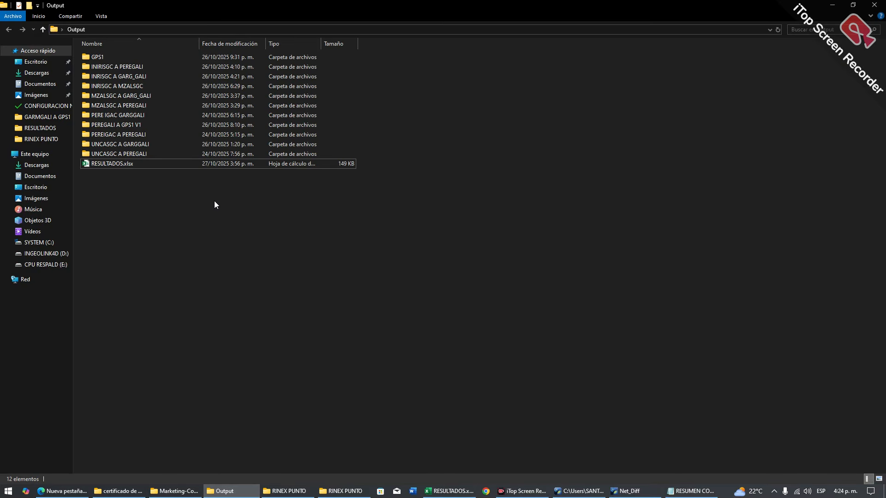
key("alt+Up")
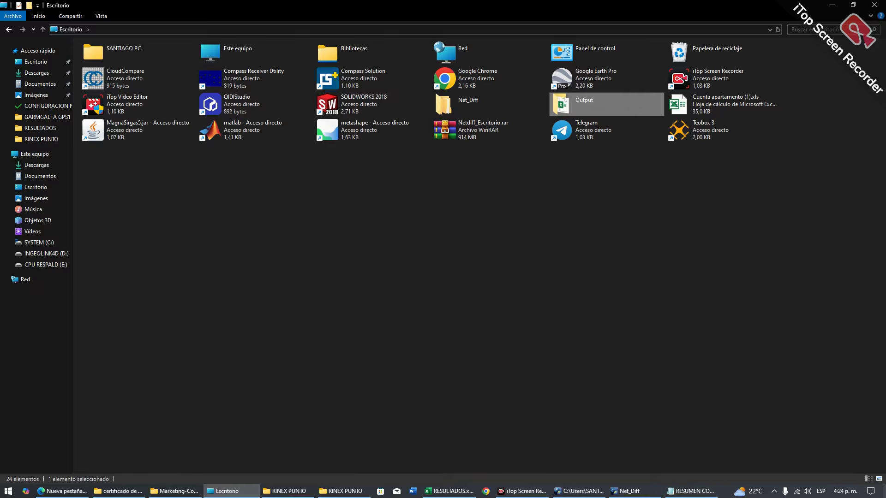
key("super+d")
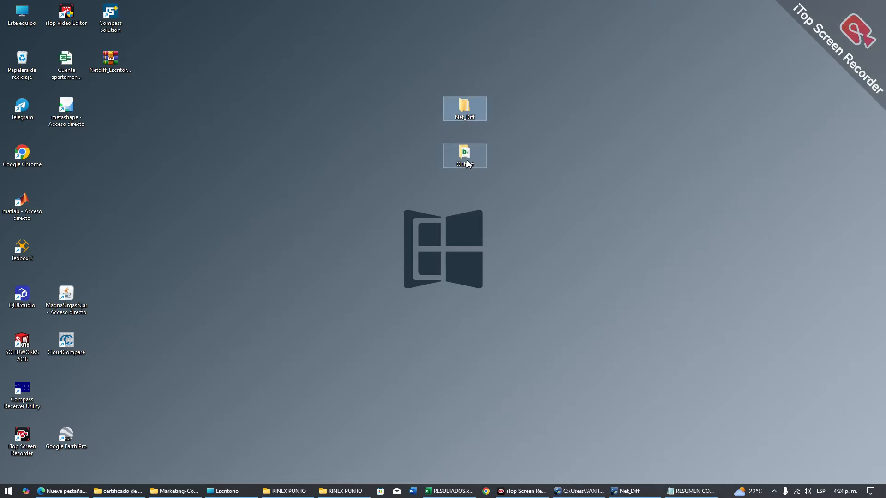
double_click(474, 109)
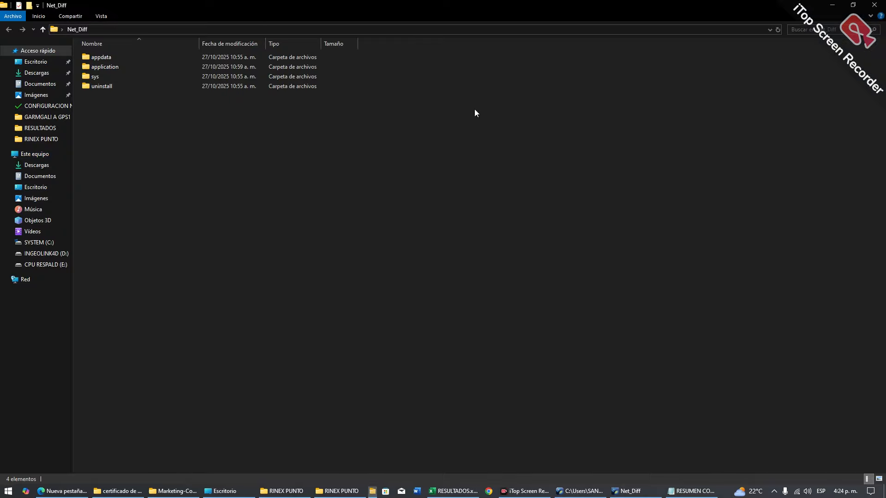
double_click(107, 69)
double_click(114, 145)
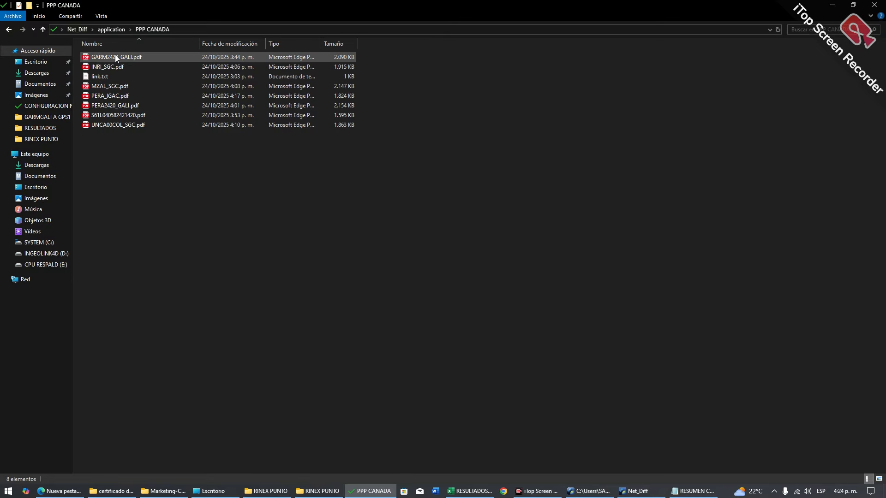
double_click(118, 116)
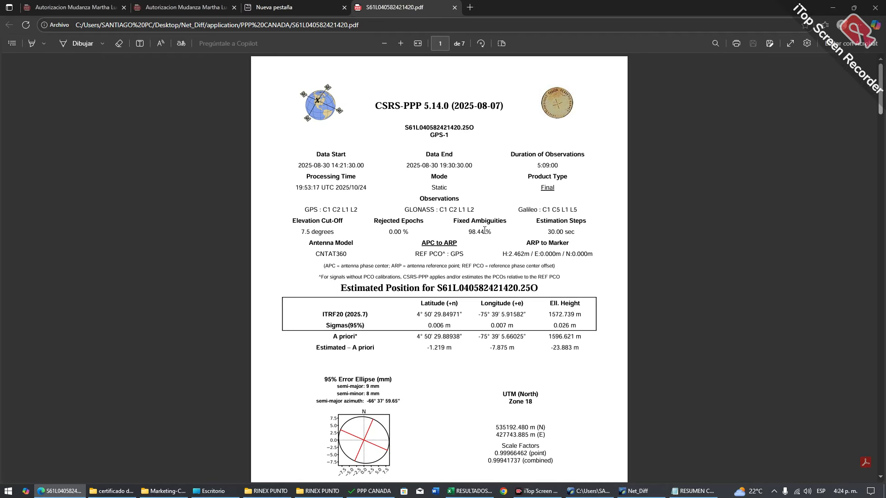
Examine the estimated ellipsoidal height and the 95% sigmas for latitude, longitude and height, dismissing the Edge mobile app offer
scroll(580, 340, "up", 7)
left_click_drag(644, 297, 716, 302)
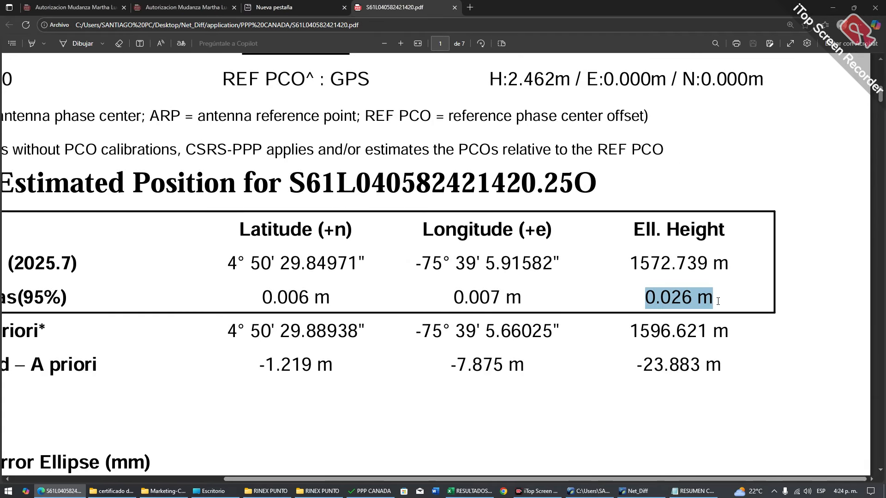
left_click(667, 288)
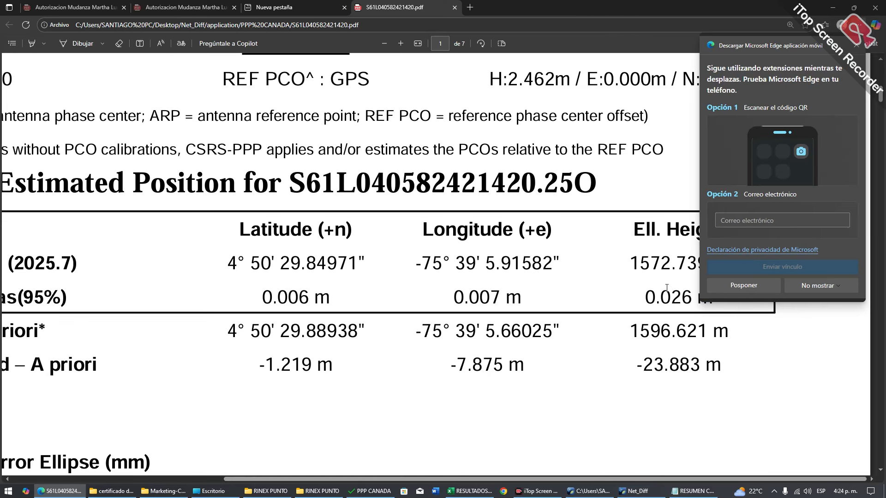
left_click_drag(641, 260, 686, 264)
left_click(467, 312)
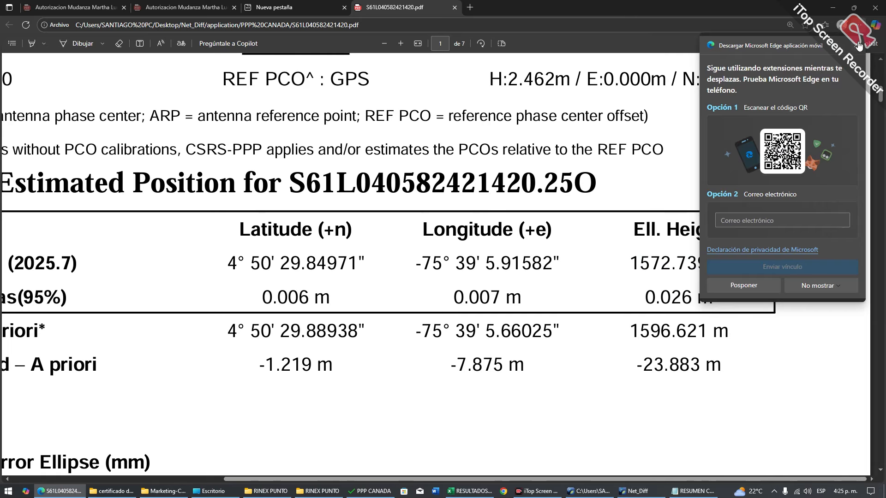
left_click(857, 45)
left_click_drag(517, 294, 251, 285)
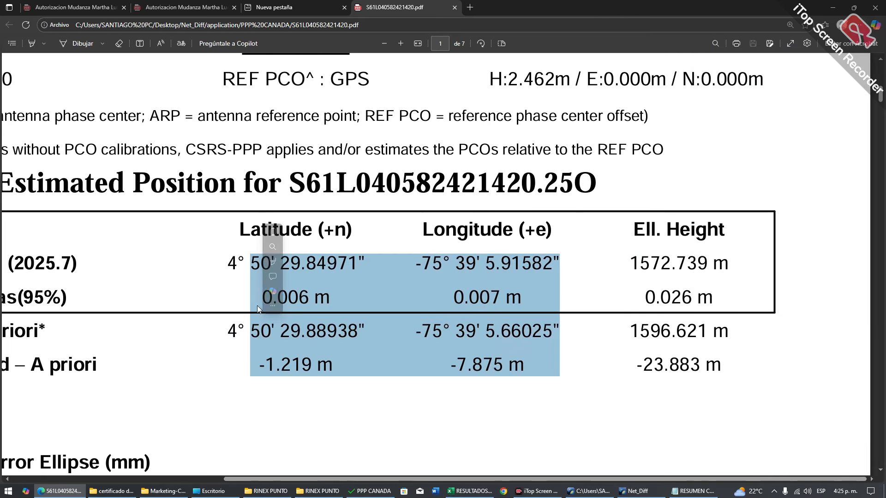
left_click(331, 301)
left_click_drag(522, 299, 323, 295)
left_click(445, 309)
left_click_drag(717, 297, 635, 295)
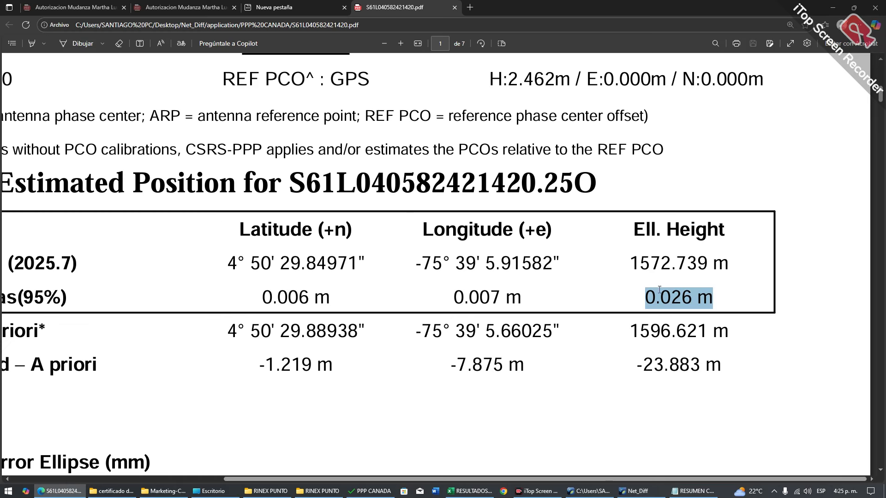
Switch back to the RESULTADOS.xlsx workbook in Excel and review the GPS1 bases in E13:E16 with their heights in L13:L16
mouse_move(470, 490)
left_click(464, 457)
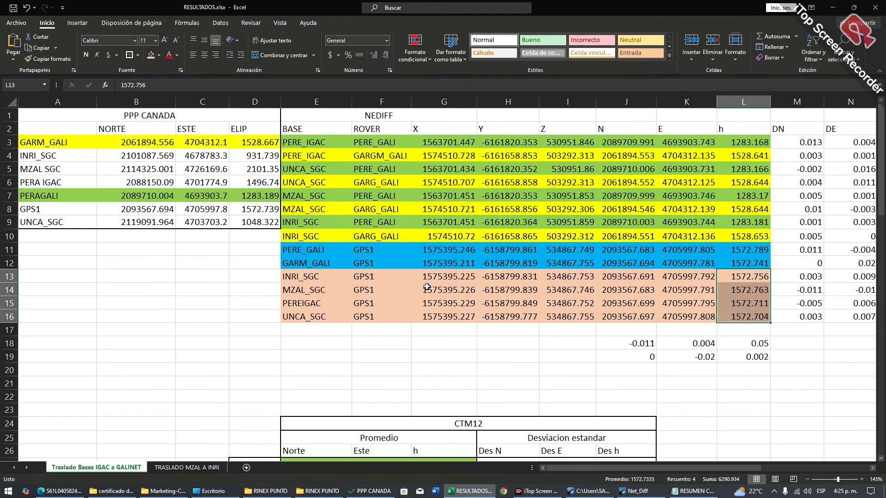
left_click_drag(322, 280, 323, 318)
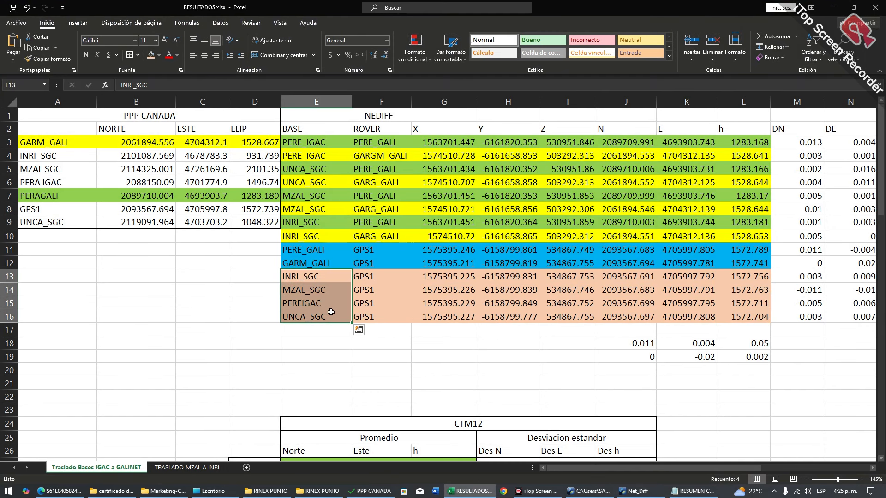
left_click_drag(758, 277, 760, 304)
left_click(762, 317)
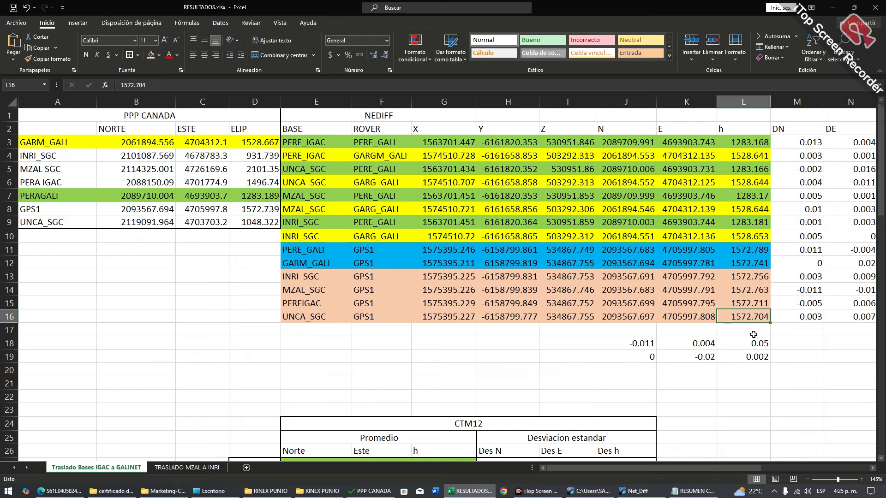
Review the NEDIFF heights of GPS1 in L13:L16 against the PPP CANADA ellipsoidal height in D8
left_click(762, 304)
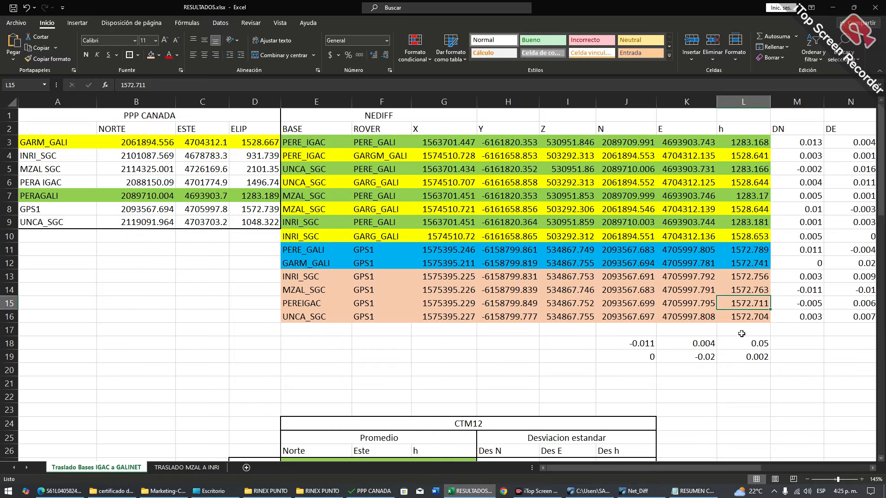
left_click(752, 291)
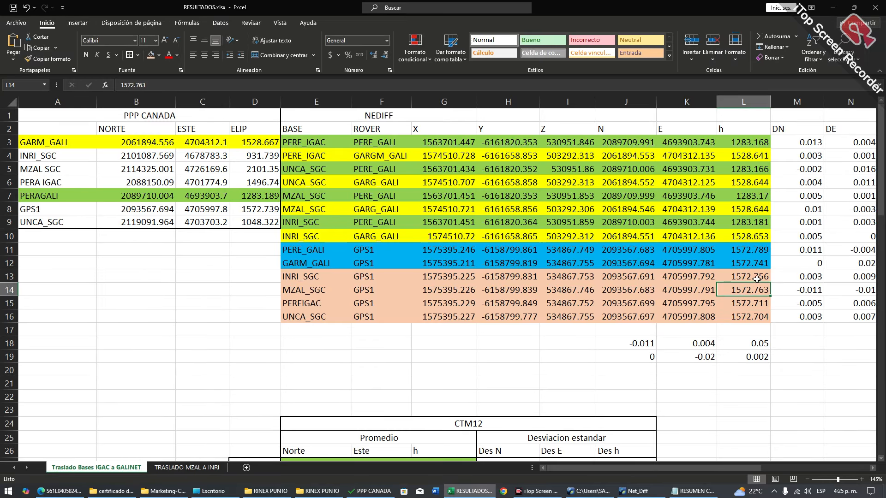
left_click(757, 278)
left_click_drag(758, 277, 757, 316)
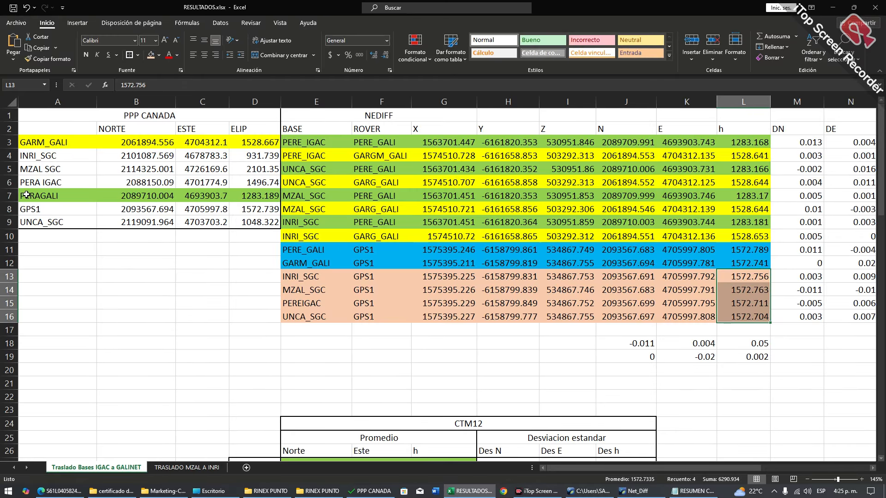
left_click(277, 208)
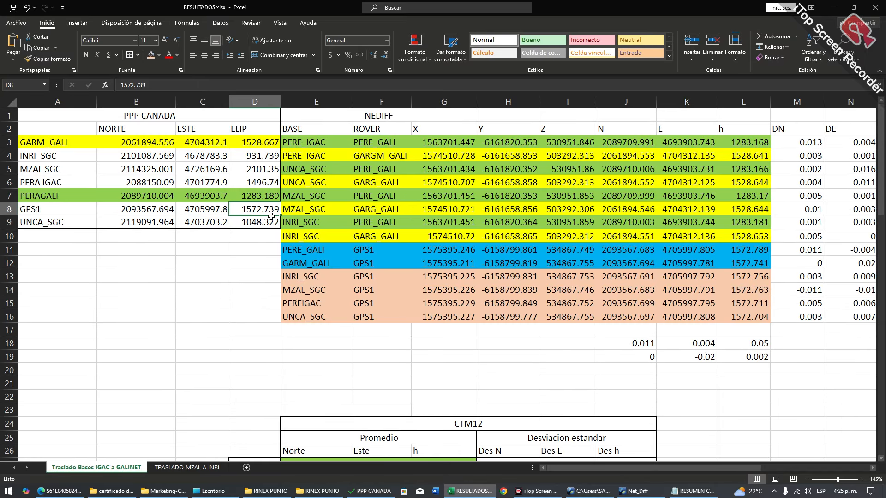
Inspect the formula in E30 that subtracts the PPP CANADA north of GPS1 from the averaged north
scroll(376, 178, "down", 4)
scroll(375, 184, "down", 1)
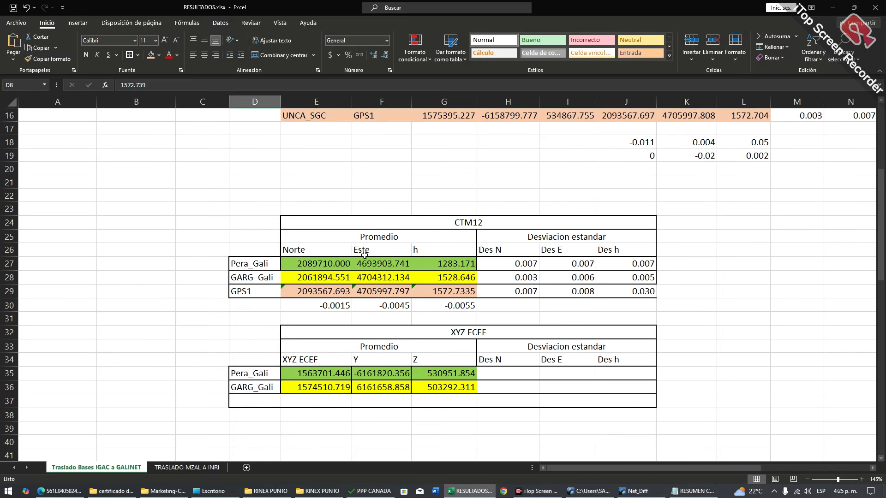
double_click(324, 306)
scroll(291, 278, "up", 3)
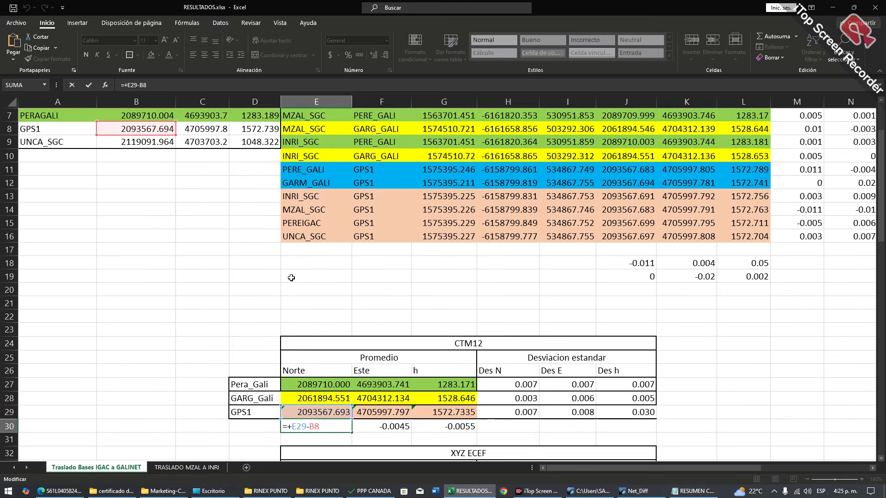
scroll(291, 278, "up", 1)
scroll(253, 261, "down", 2)
key("ctrl+Return")
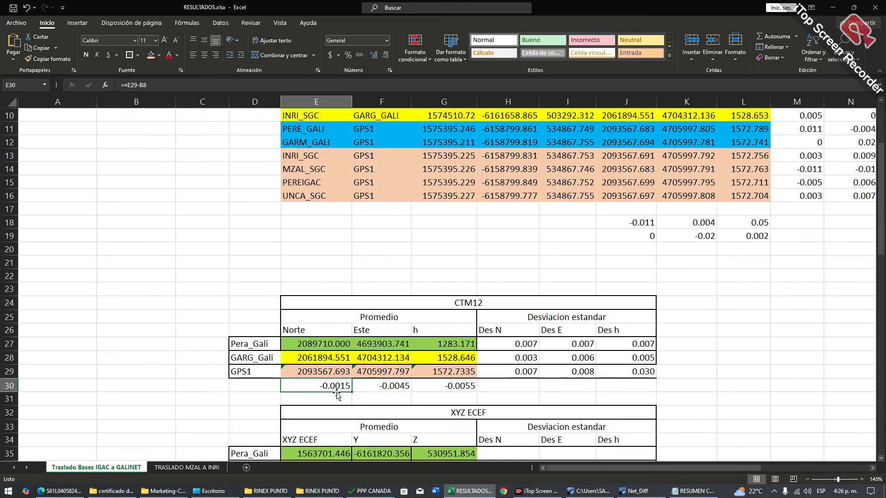
Inspect the PROMEDIO formula behind the averaged GPS1 north in E29 and its source range
scroll(350, 370, "up", 1)
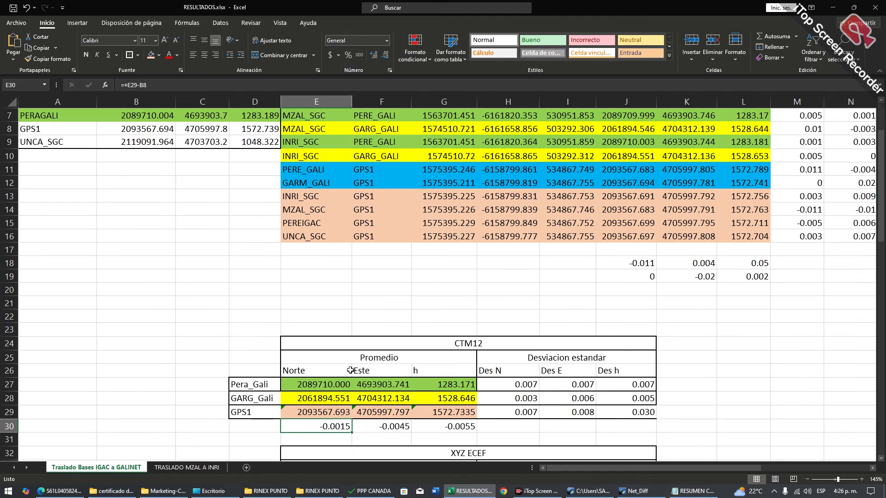
double_click(330, 412)
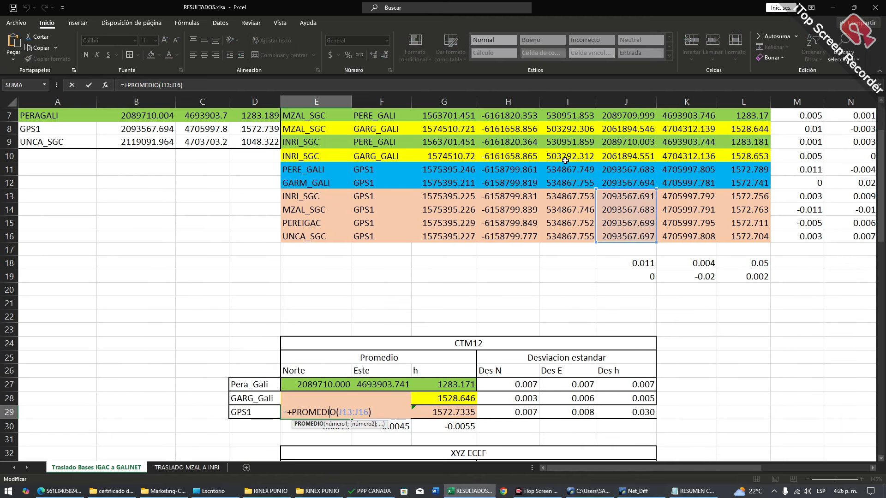
scroll(333, 338, "down", 2)
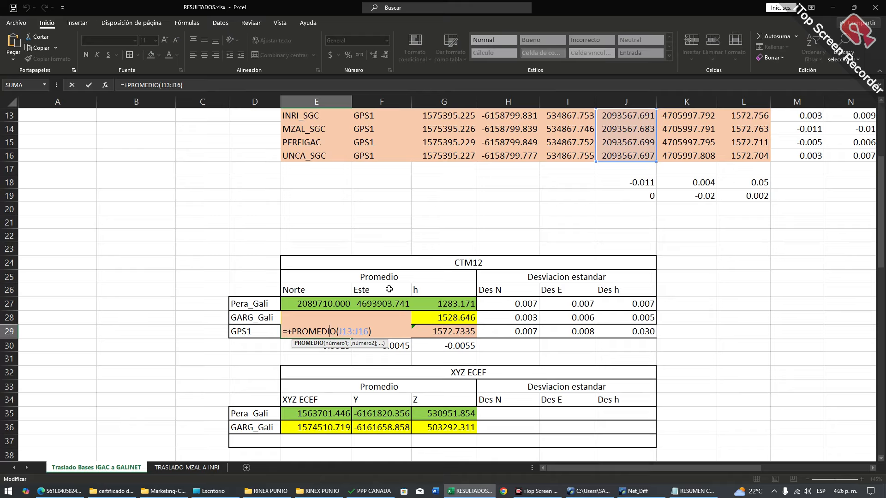
key("Return")
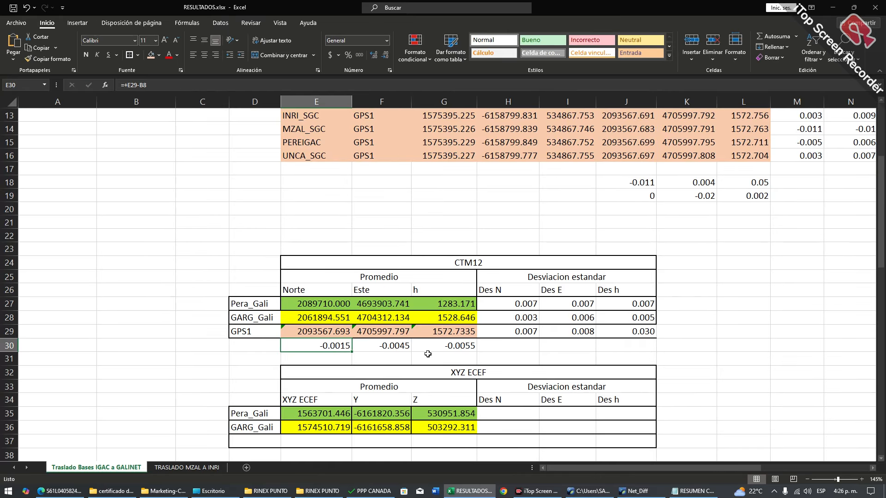
Check the east and height differences of GPS1 in F30 and G30 against the PPP CANADA coordinates
left_click(403, 349)
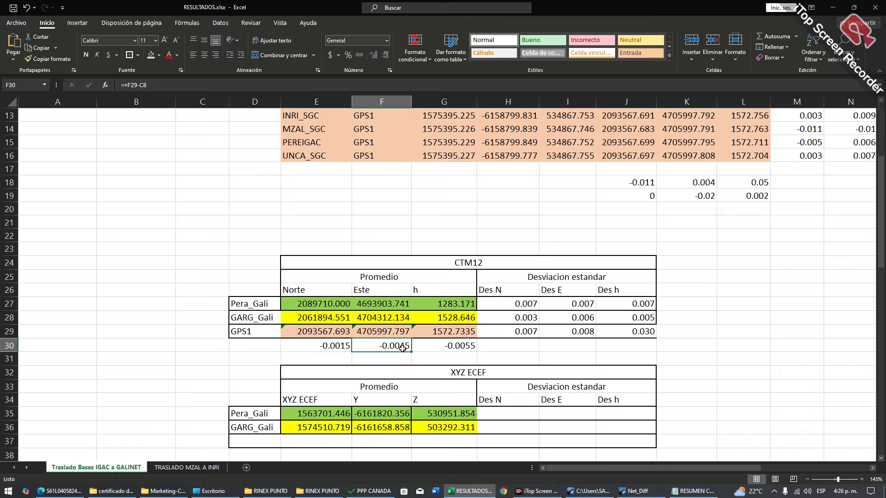
left_click(459, 353)
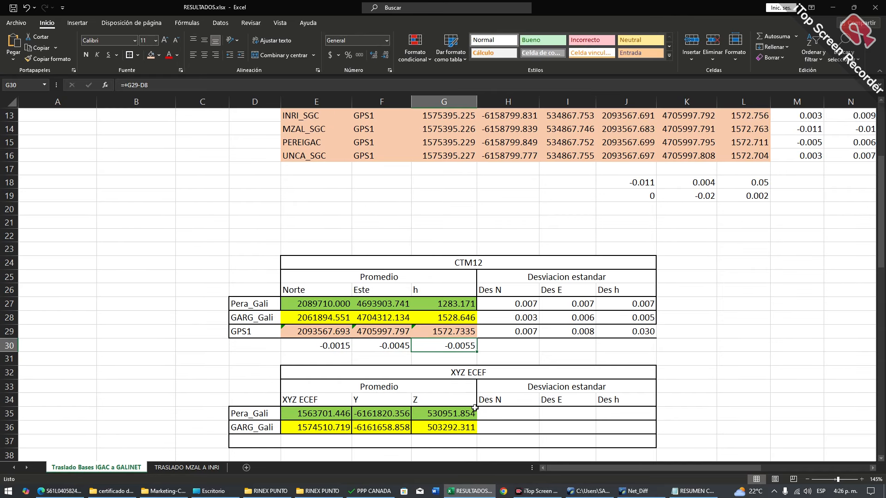
scroll(174, 271, "up", 4)
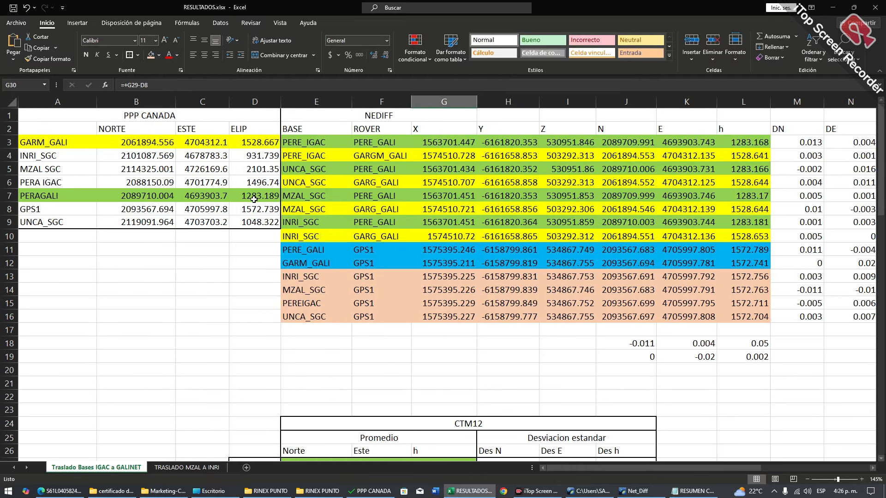
scroll(273, 227, "down", 4)
scroll(488, 346, "up", 1)
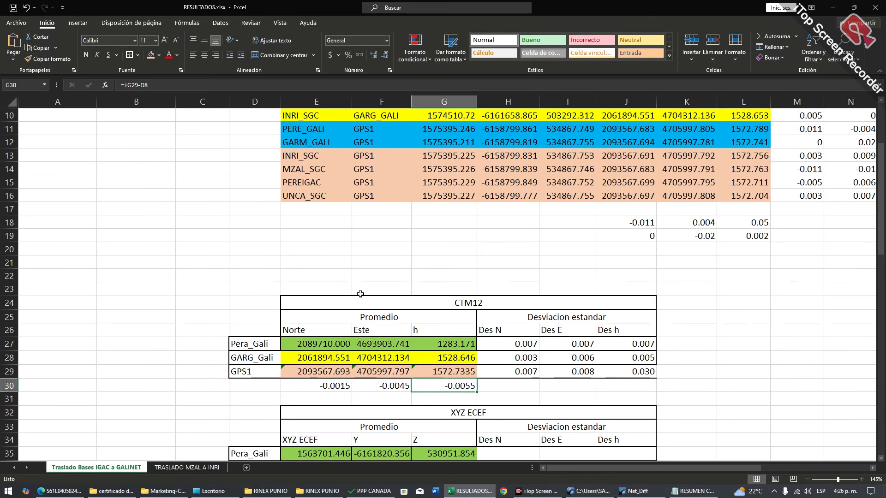
Examine the GPS1 baselines in rows 13 to 16, covering their bases, the rover and the coordinates computed from INRI_SGC
left_click_drag(359, 157, 364, 194)
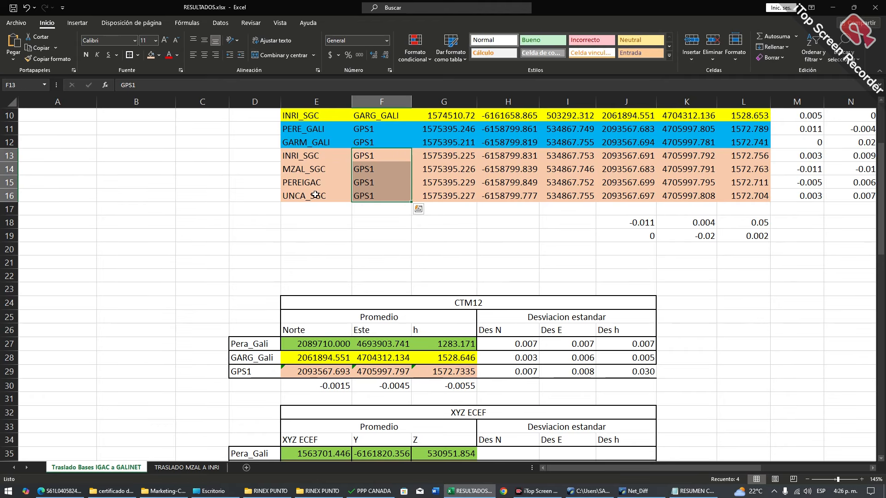
left_click_drag(294, 156, 300, 194)
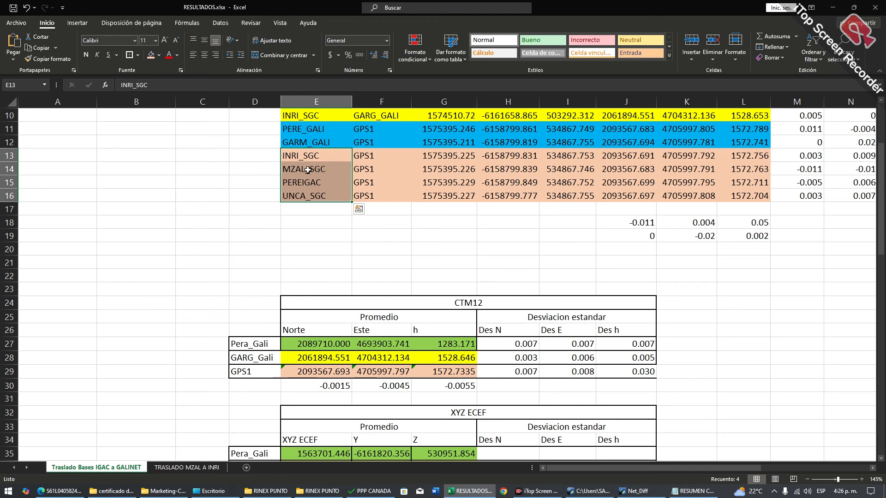
left_click_drag(306, 155, 384, 154)
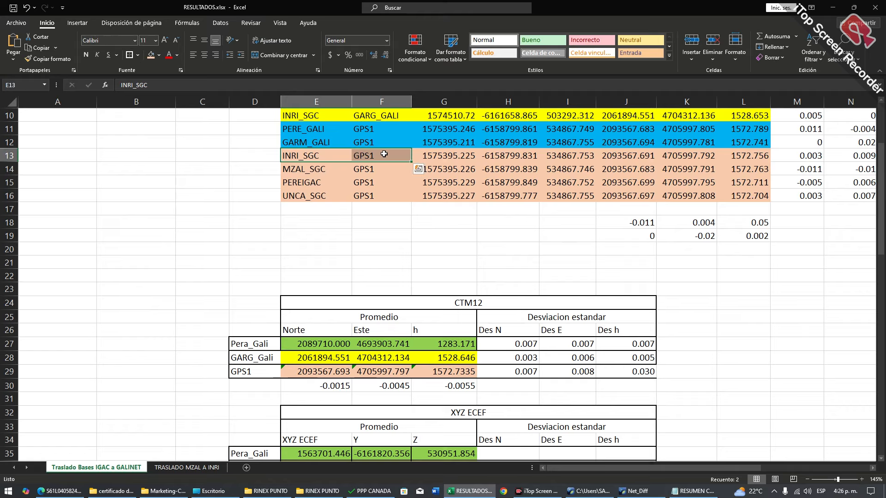
left_click(377, 154)
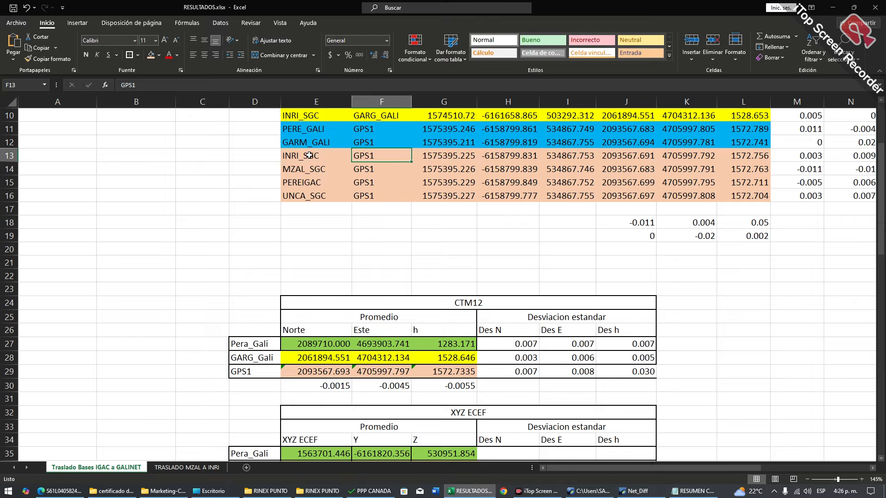
left_click_drag(675, 153, 741, 156)
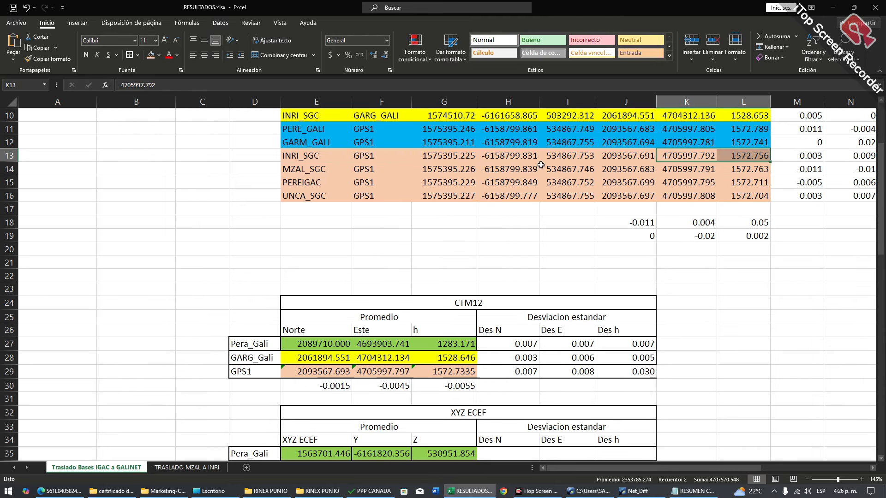
left_click(308, 158)
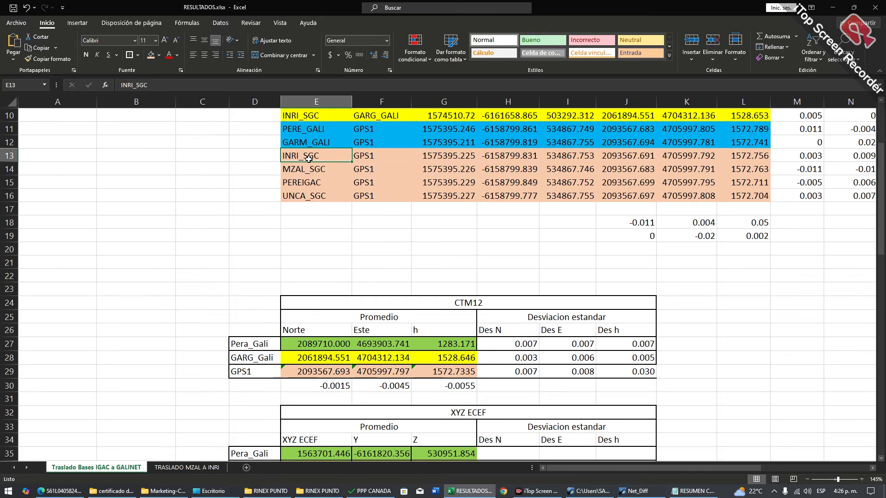
left_click_drag(309, 159, 310, 169)
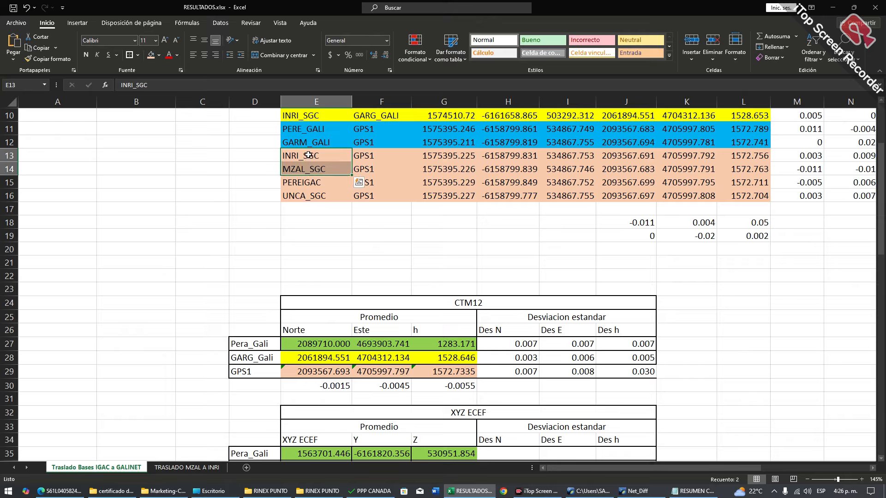
left_click_drag(309, 159, 307, 200)
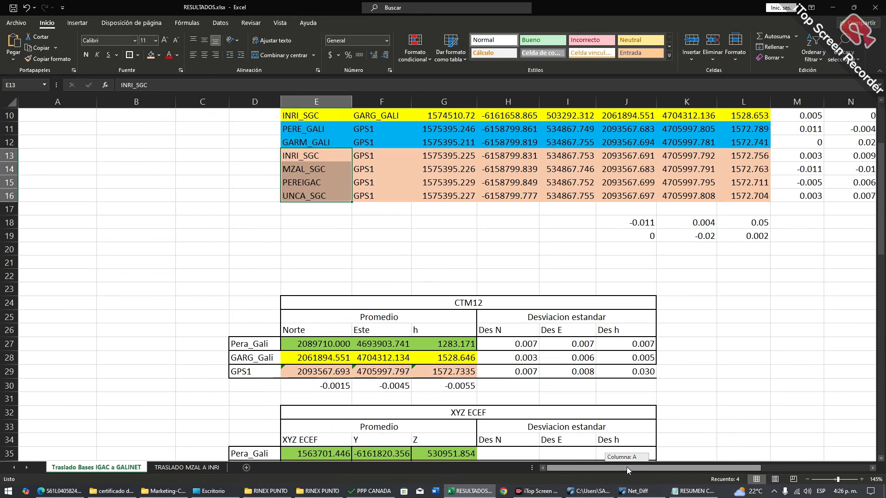
Review the maximum horizontal distances of the four GPS1 baselines in Q13:Q16
left_click_drag(627, 467, 735, 473)
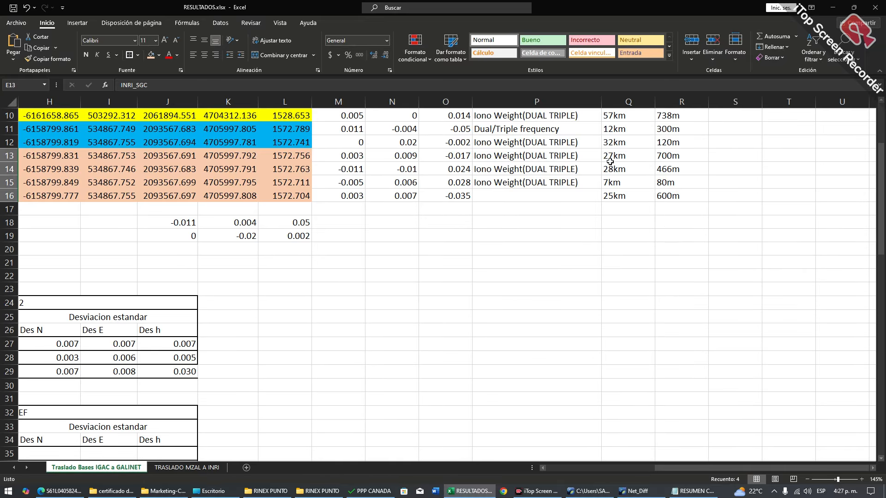
left_click(610, 157)
left_click(620, 170)
left_click(622, 182)
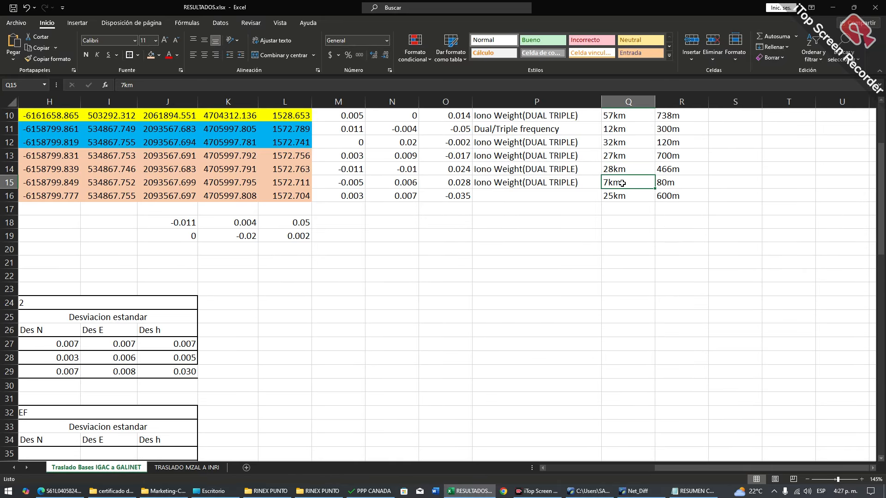
left_click(625, 196)
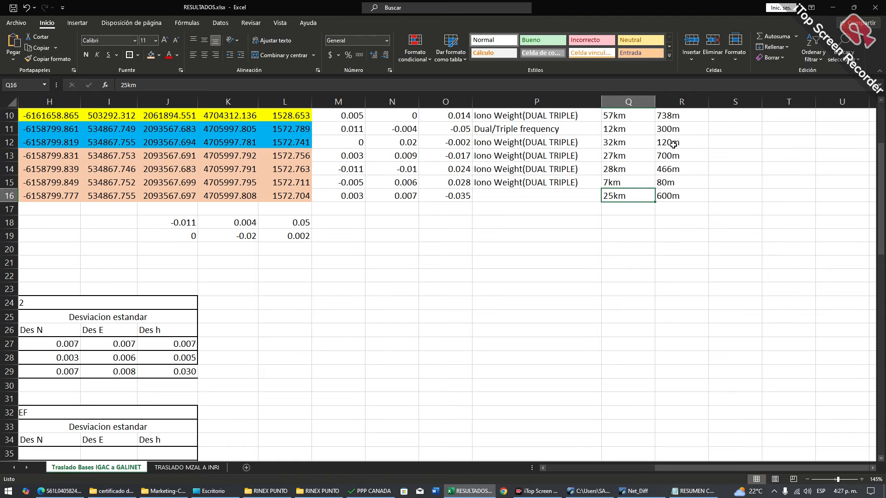
left_click_drag(665, 152, 617, 158)
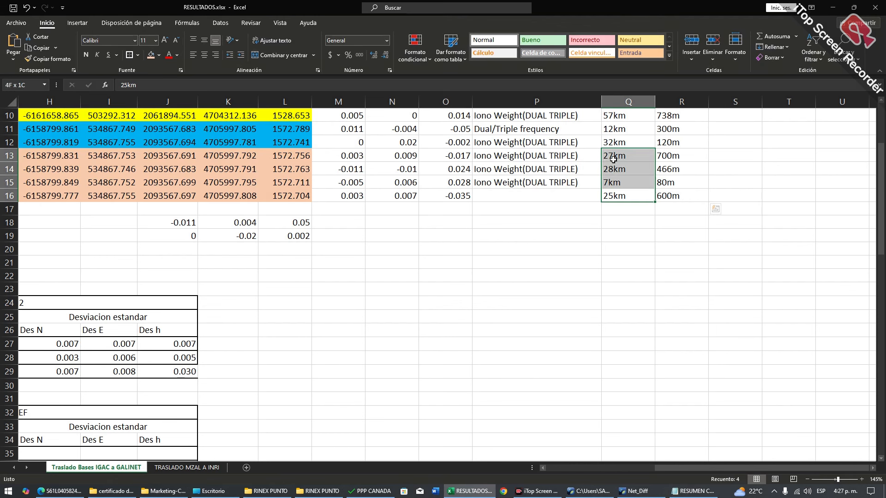
Compare the baseline distances in Q3:Q9 with the maximum level differences in R6, R9 and R10
scroll(621, 367, "up", 3)
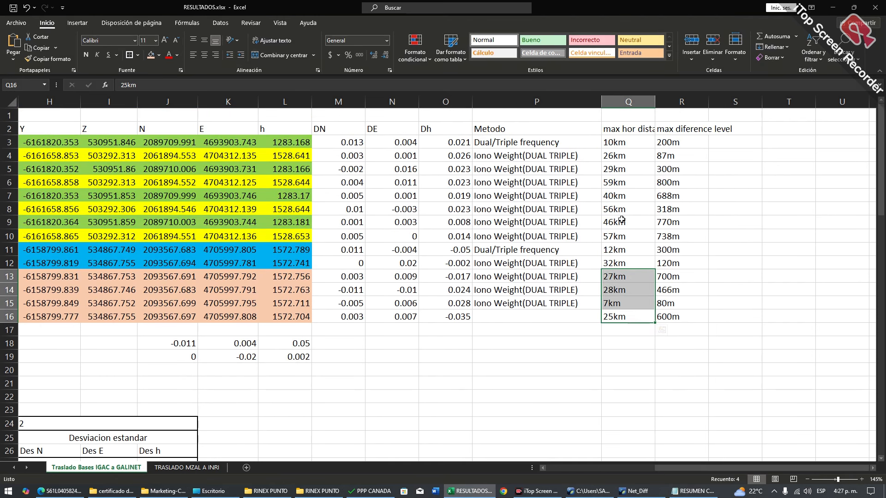
left_click_drag(626, 222, 627, 143)
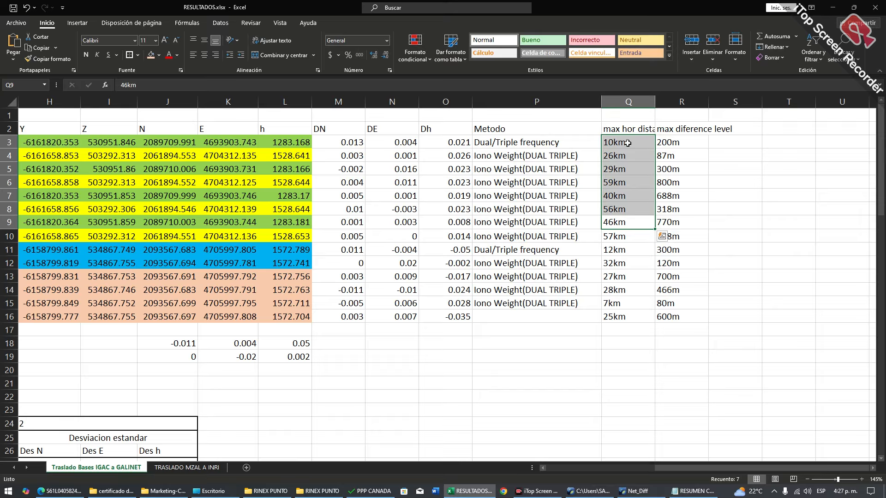
left_click(680, 223)
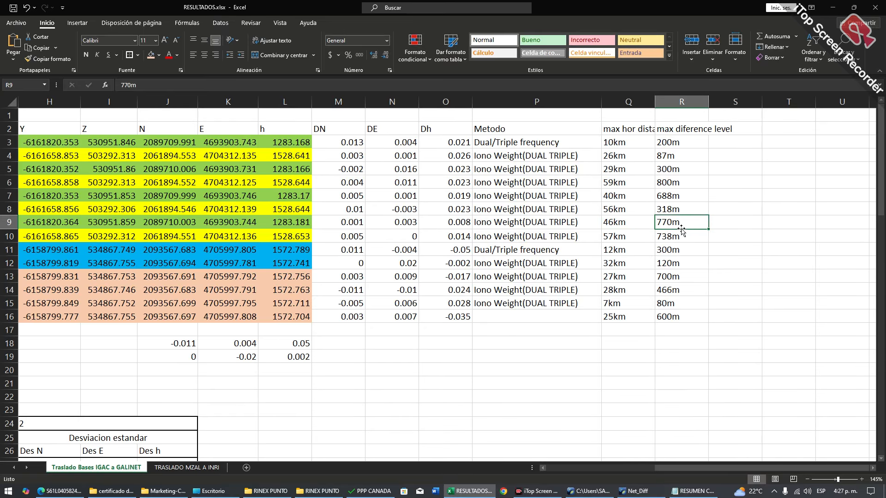
left_click(682, 239)
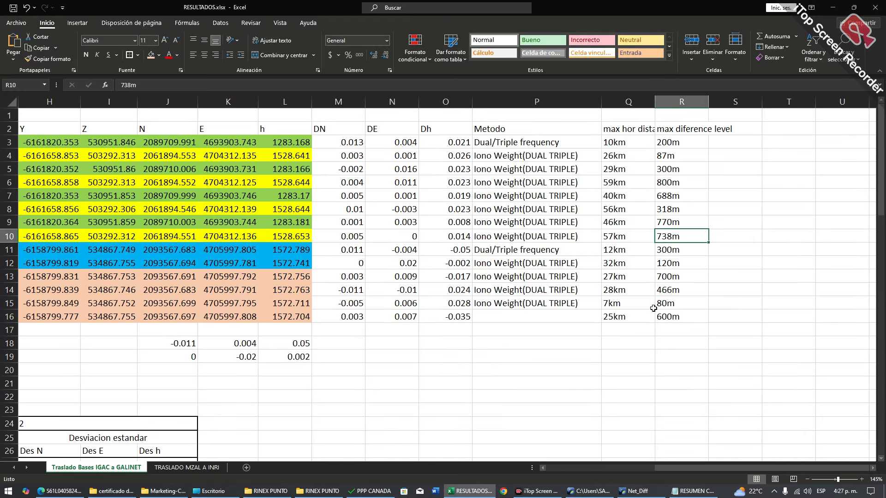
left_click(669, 183)
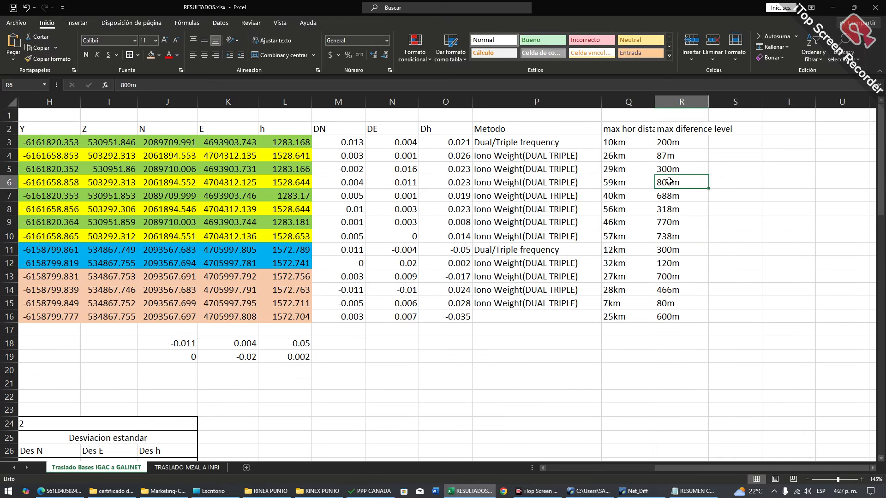
Inspect the DN formula in M6 for the UNCA_SGC to GARG_GALI baseline, then return to the CTM12 averages table
left_click_drag(669, 183, 358, 185)
double_click(357, 184)
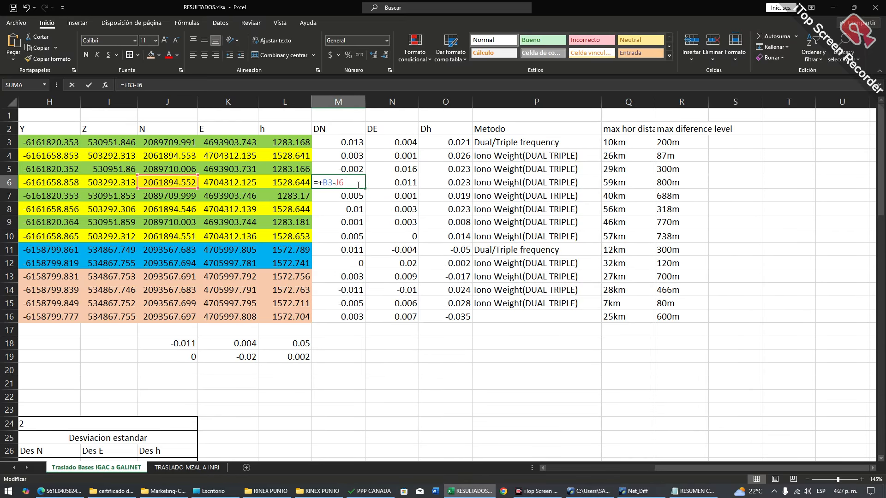
left_click(657, 469)
left_click_drag(656, 469, 528, 468)
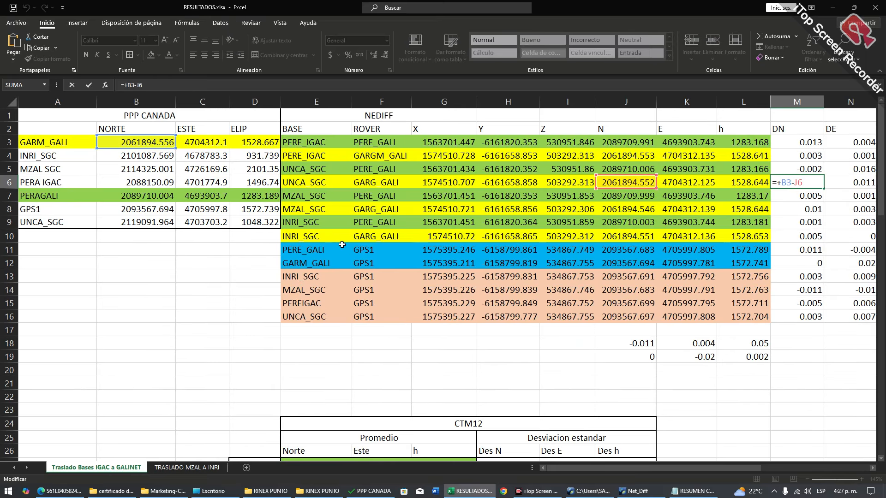
key("Escape")
scroll(457, 288, "down", 2)
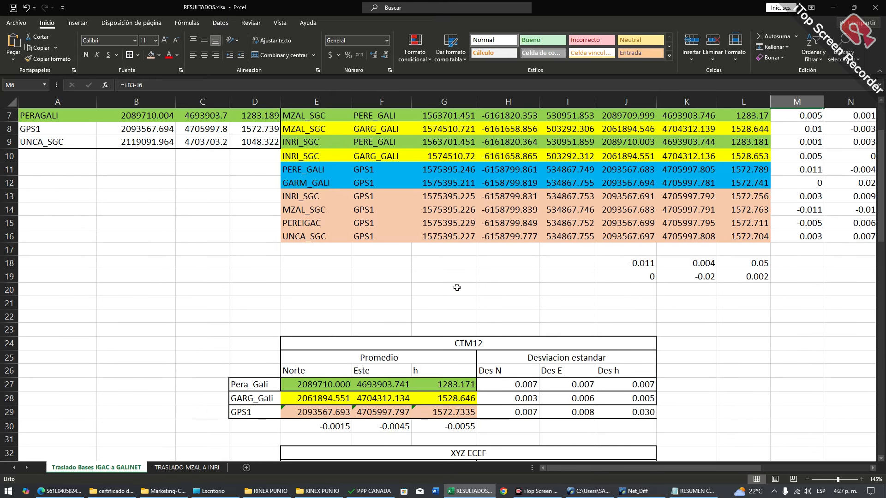
Inspect the coordinate difference formulas in B3:D3 of the TRASLADO MZAL A INRI sheet, then return to the Traslado Bases IGAC a GALINET sheet
scroll(457, 346, "down", 3)
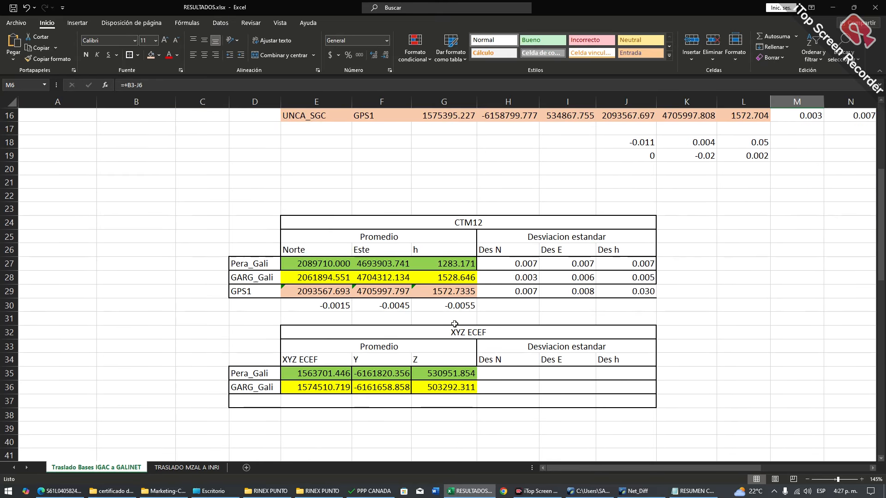
scroll(452, 323, "up", 5)
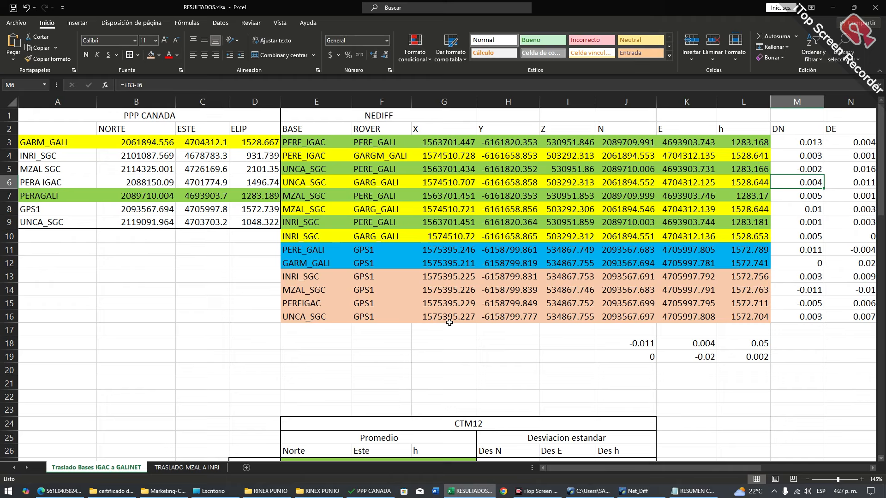
left_click(189, 467)
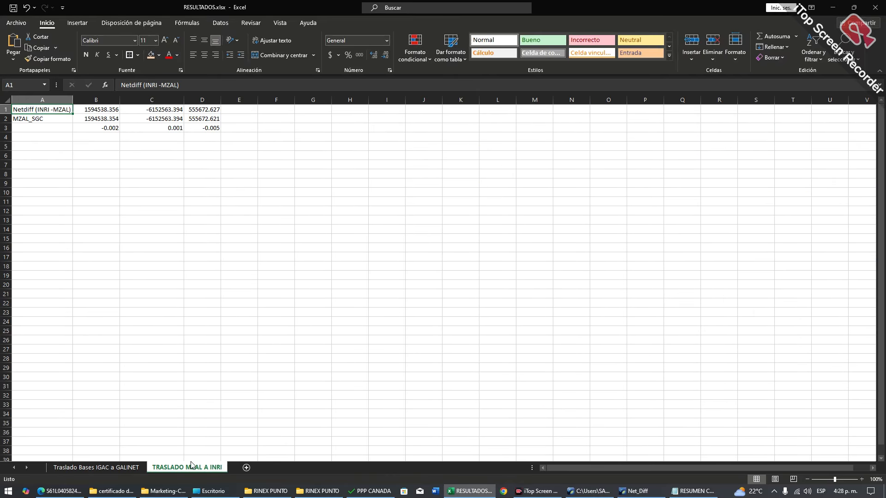
left_click(115, 173)
left_click(109, 129)
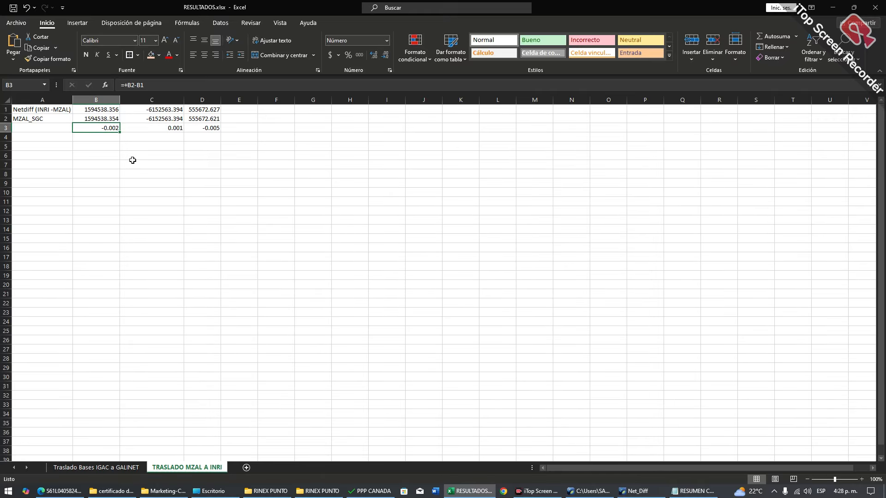
double_click(109, 129)
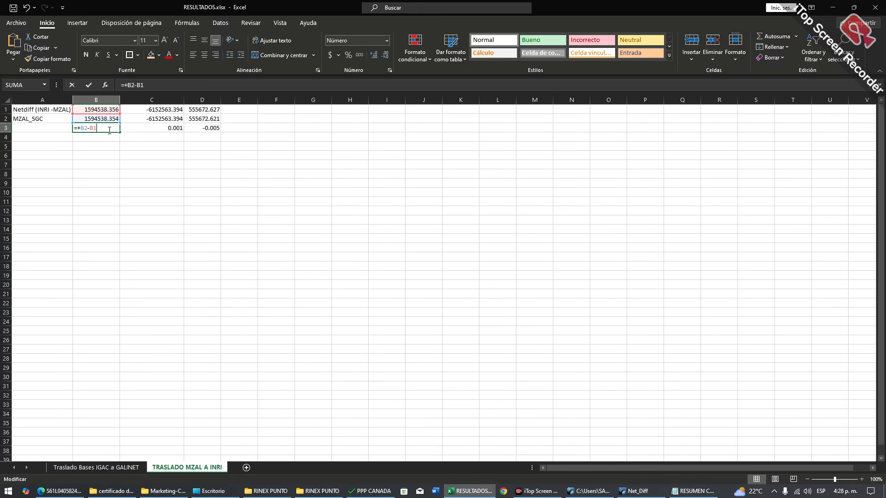
key("Escape")
double_click(176, 129)
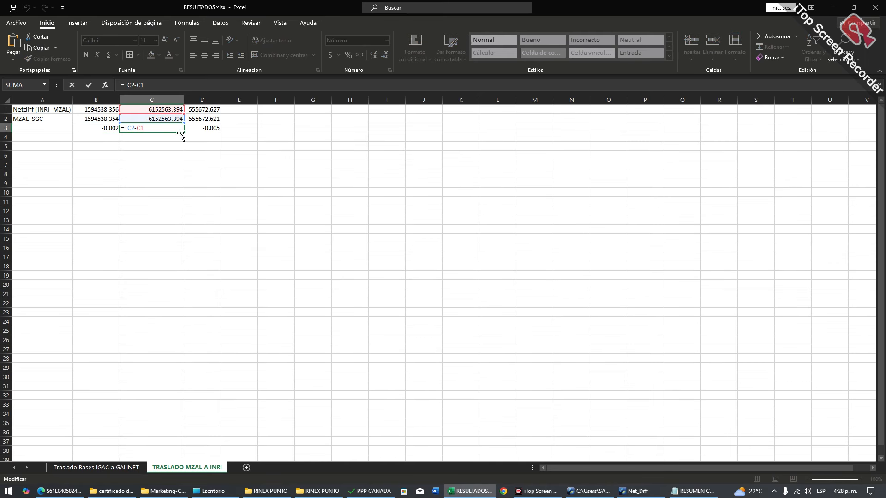
key("Escape")
left_click(207, 127)
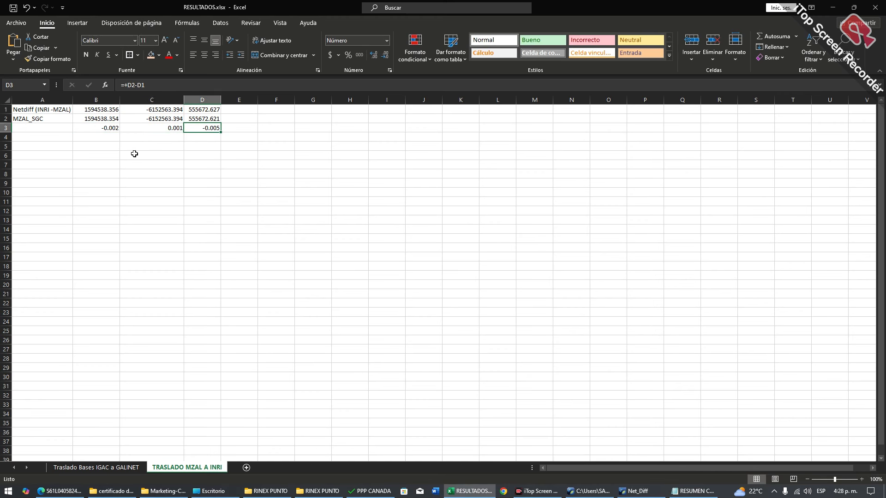
left_click(199, 157)
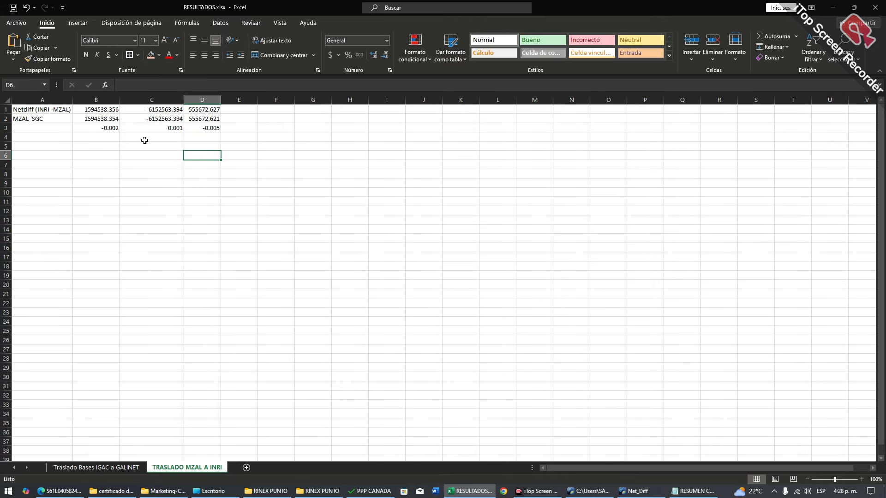
left_click(47, 109)
left_click(124, 467)
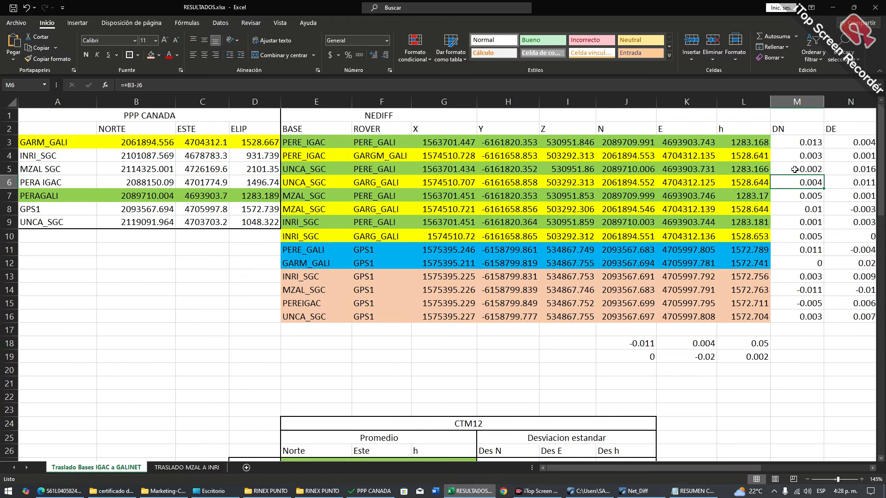
Begin a RAIZ formula in C10 of the TRASLADO MZAL A INRI sheet with the squared X difference, (B2-B1)*(B2-B1)
left_click(189, 467)
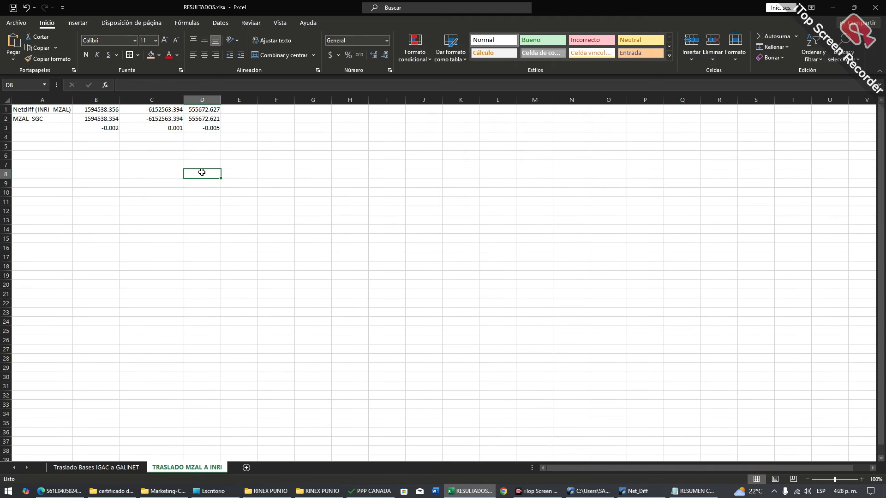
left_click(121, 192)
type("+raiz")
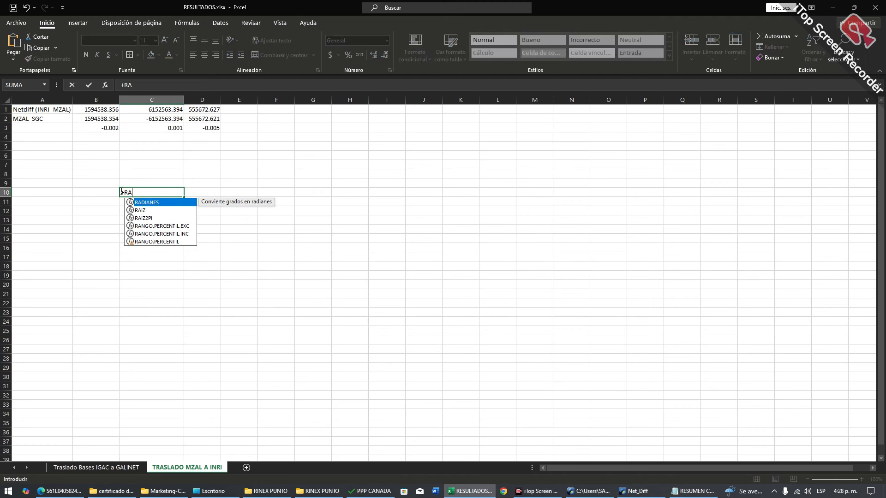
key("Tab")
type("(")
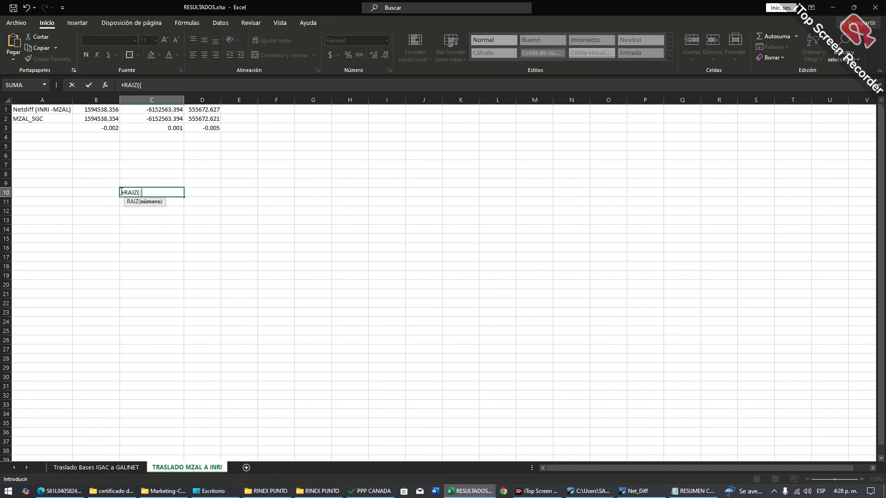
left_click(95, 119)
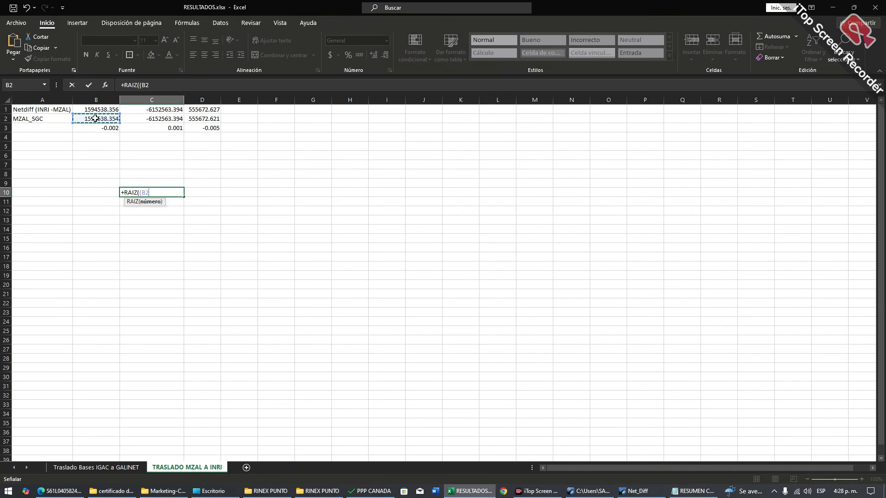
type("-")
left_click(101, 111)
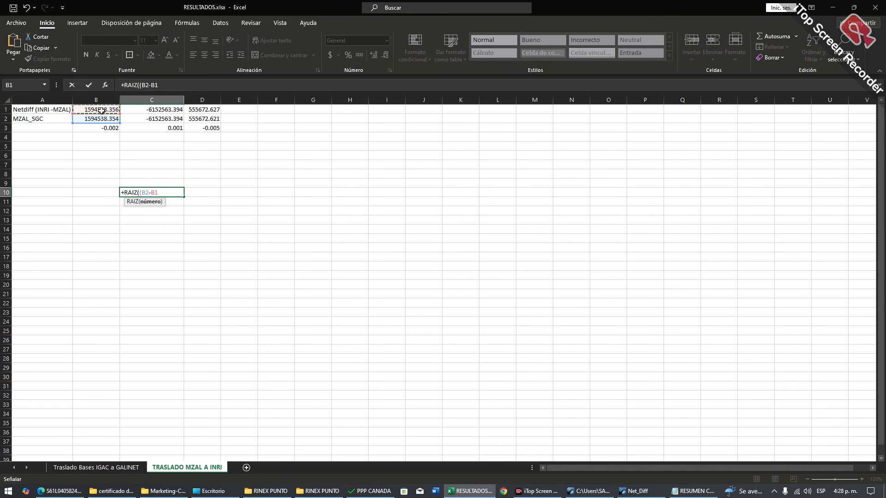
type(")*(")
left_click(107, 119)
type("-")
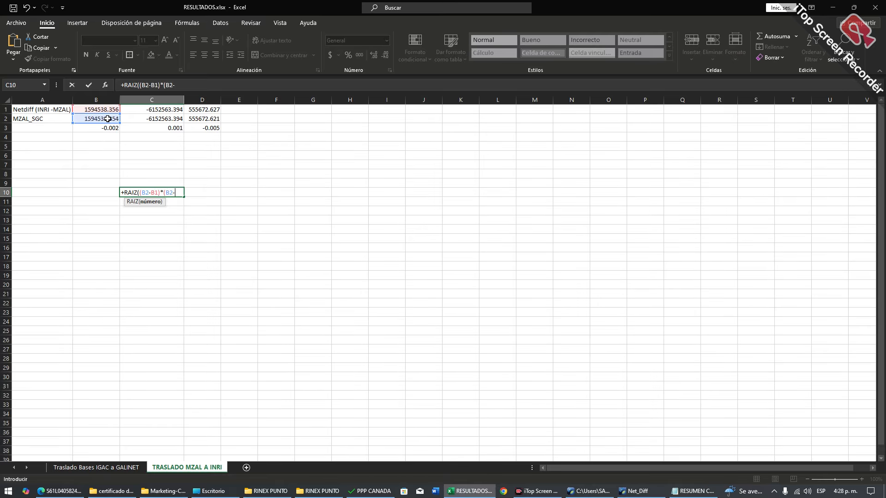
left_click(114, 109)
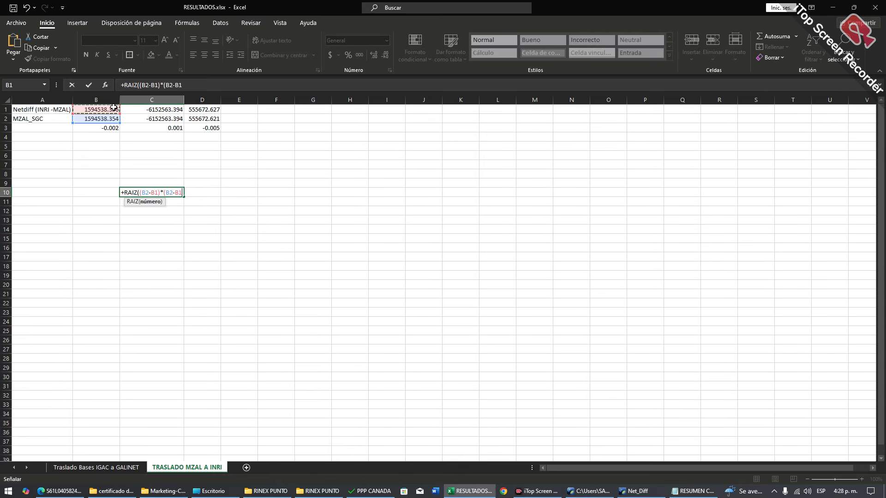
Add the squared Y difference, (C2-C1)*(C2-C1), to the RAIZ formula in C10
type(")+(")
left_click(167, 119)
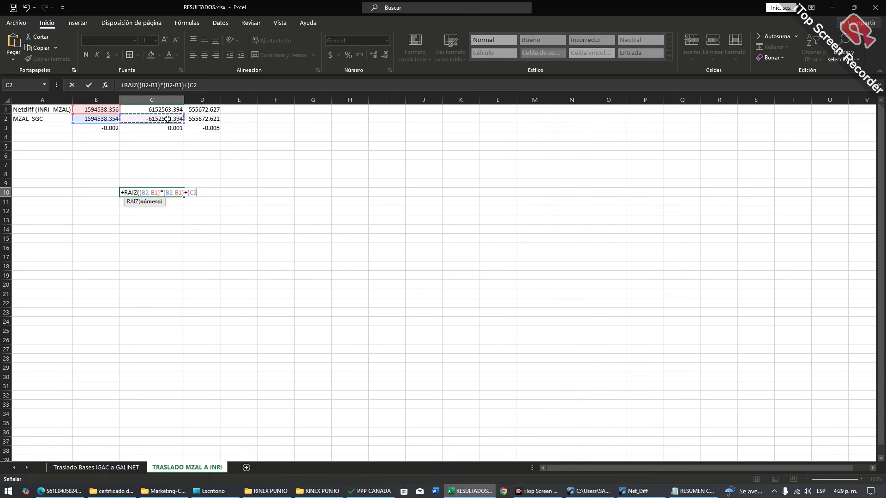
type("-")
left_click(167, 107)
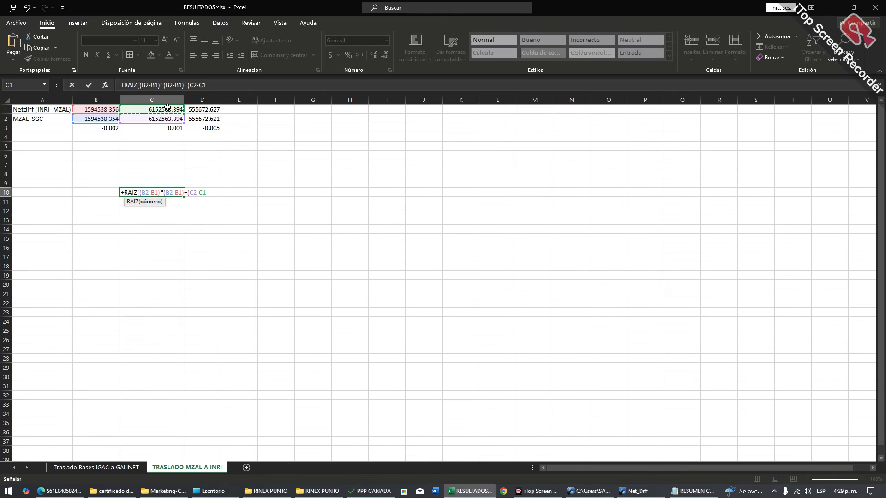
type(")*(")
left_click(170, 118)
type("-")
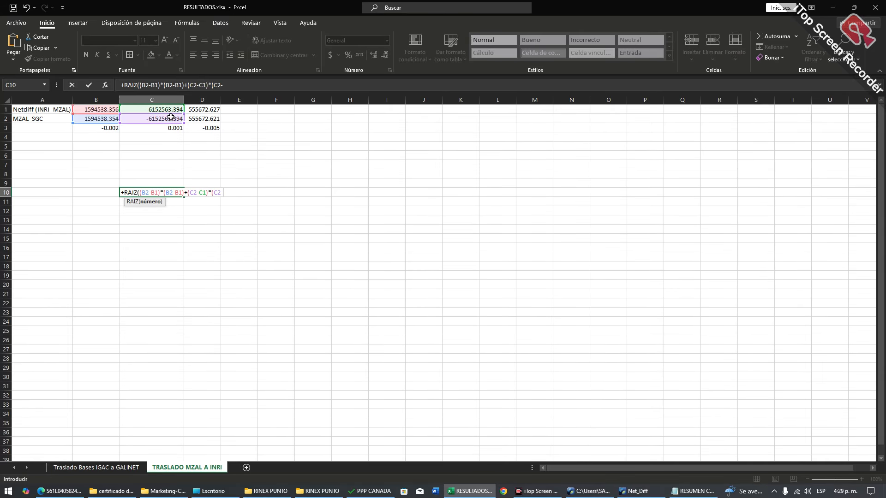
left_click(170, 109)
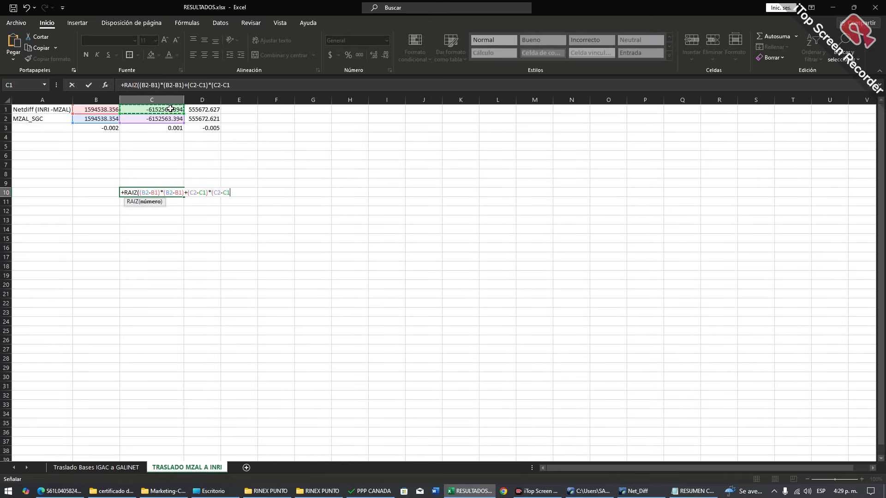
Complete the RAIZ formula in C10 by adding the squared Z difference, (D2-D1)*(D2-D1), and enter it
type(")+(")
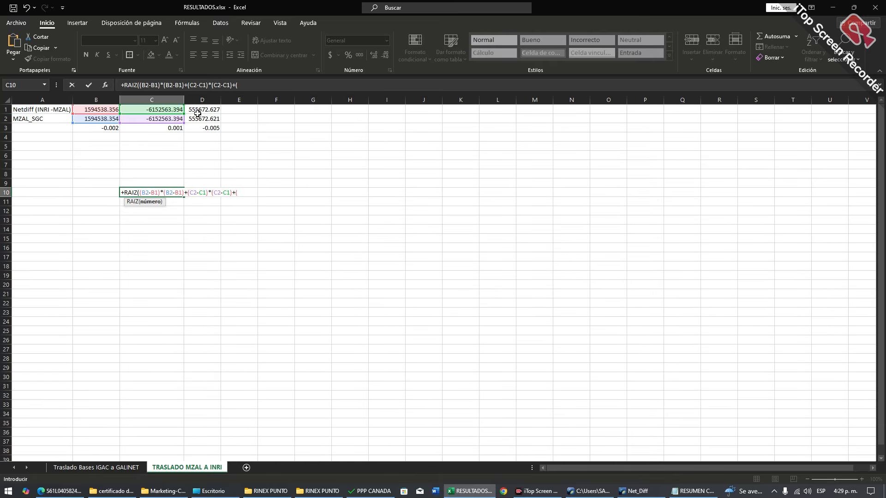
left_click(201, 117)
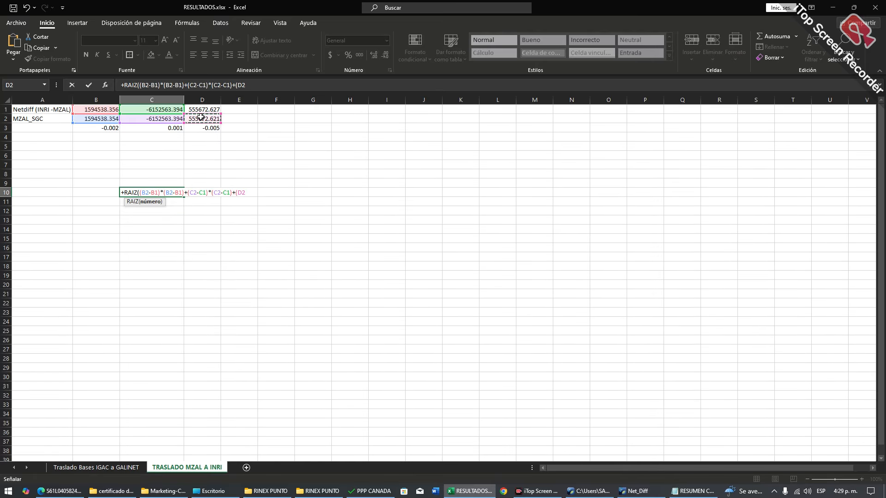
type("-")
left_click(205, 109)
type(")+")
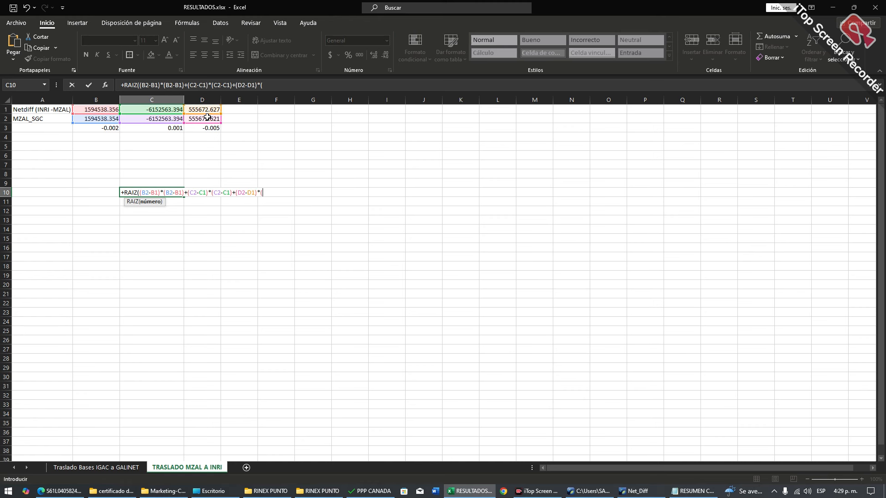
left_click(207, 118)
type("-D:D")
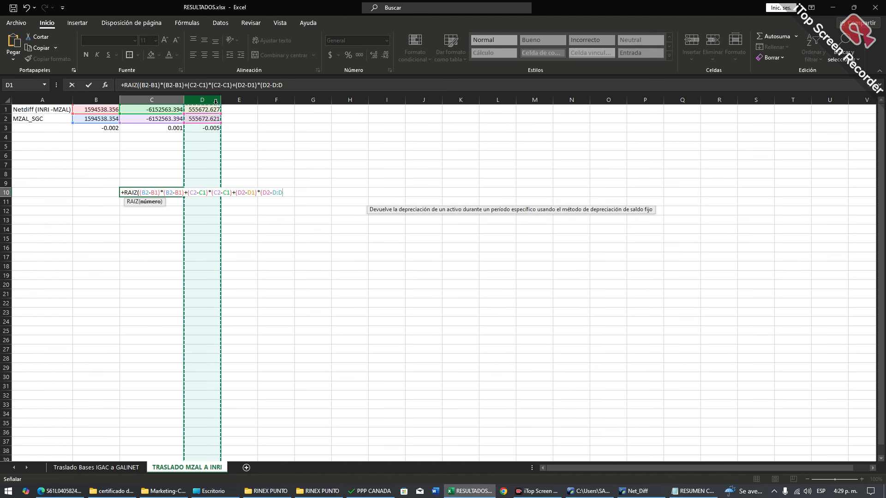
left_click(217, 110)
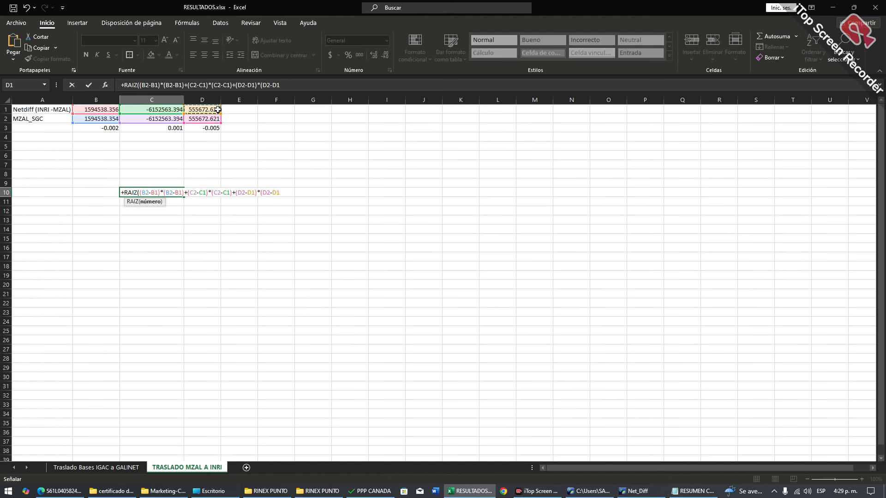
type("))")
key("Return")
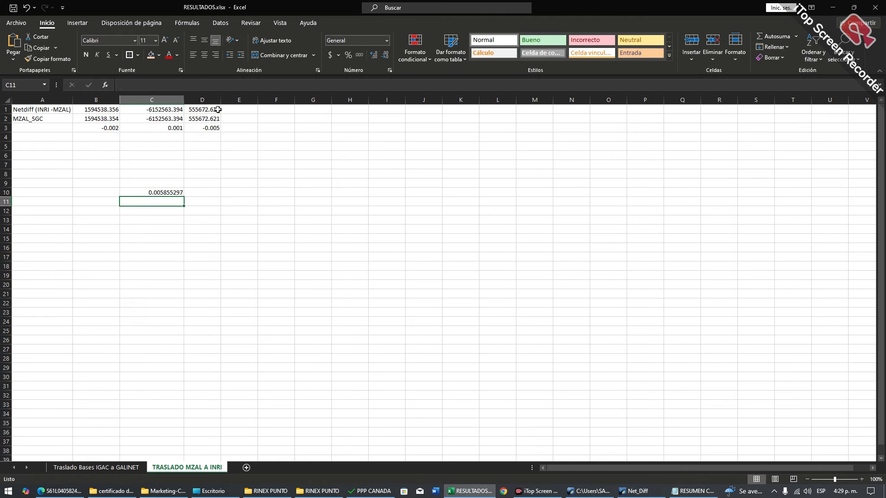
Review the RAIZ formula in C10 and the coordinate cells it references, leaving it unedited
left_click(173, 192)
double_click(172, 193)
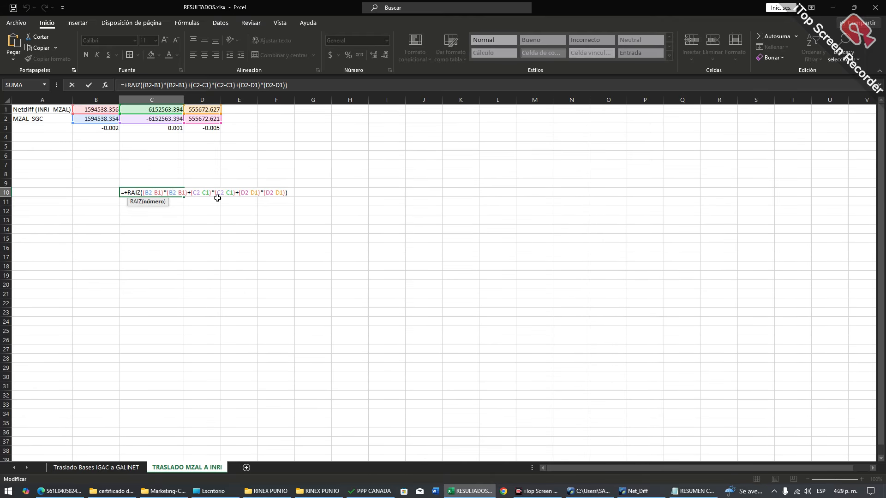
key("Escape")
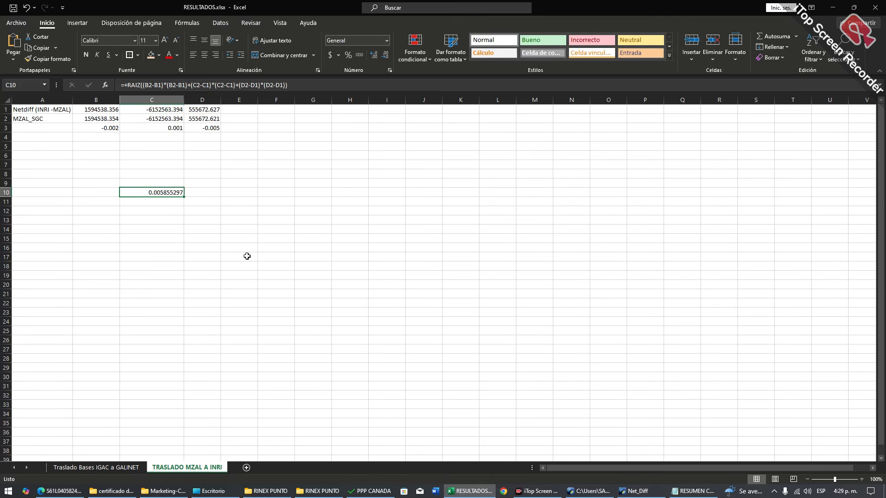
double_click(172, 193)
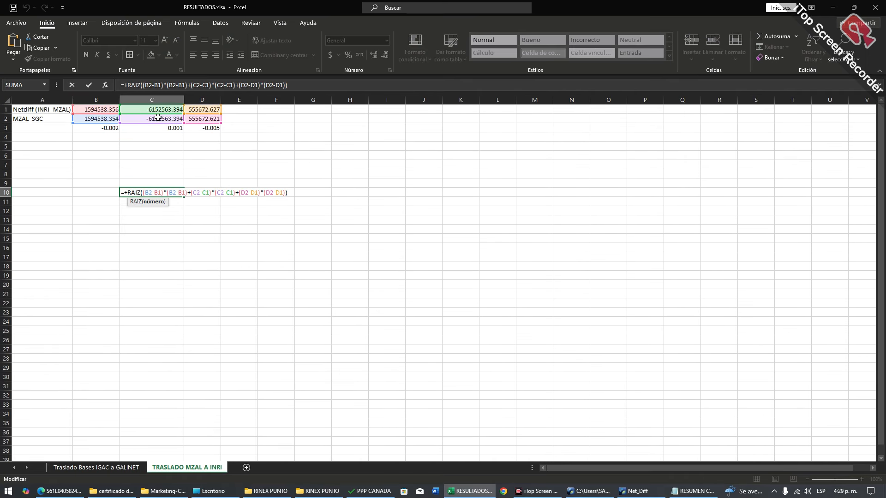
key("Escape")
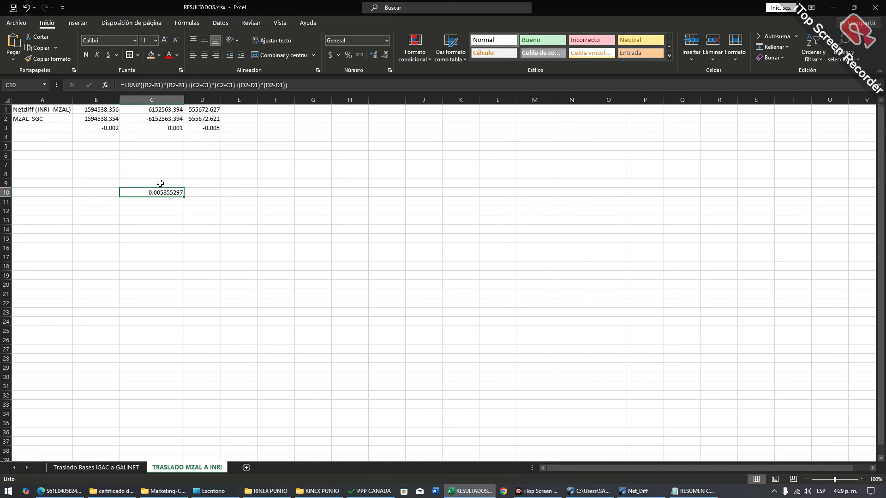
Format the distance in C10 to three decimal places, then return to the Traslado Bases IGAC a GALINET sheet
left_click(381, 57)
left_click(381, 57)
left_click(381, 56)
left_click(381, 57)
left_click(382, 56)
left_click(374, 56)
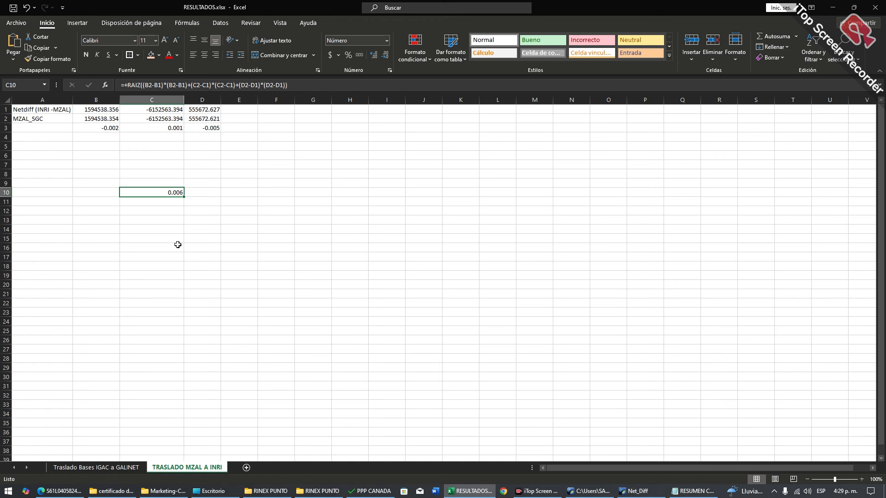
left_click(132, 467)
left_click(239, 371)
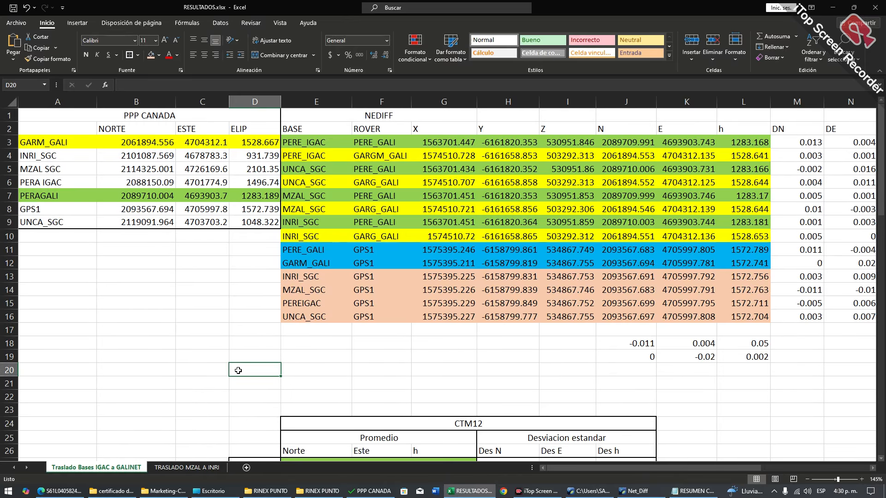
type("+")
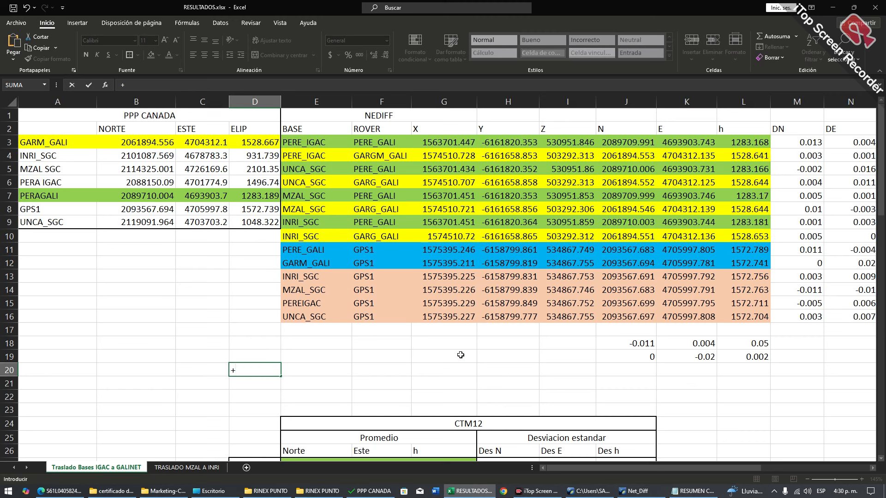
key("Escape")
left_click(507, 369)
type("+")
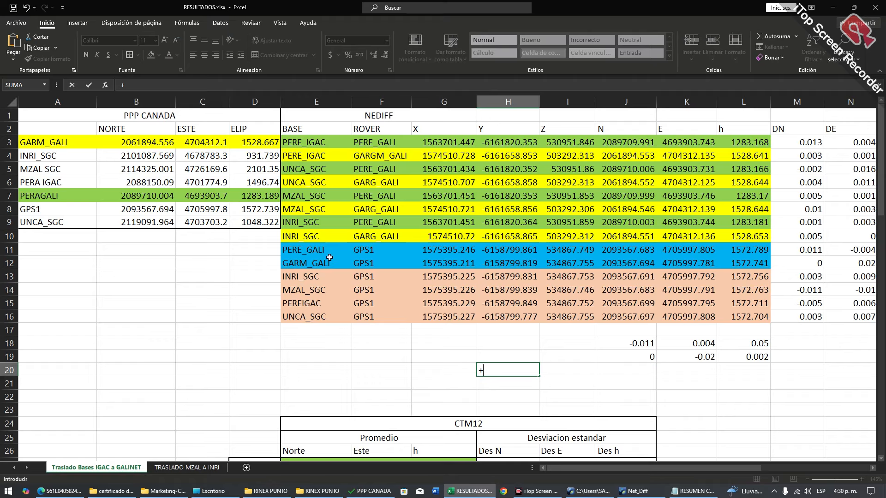
key("Escape")
left_click(121, 272)
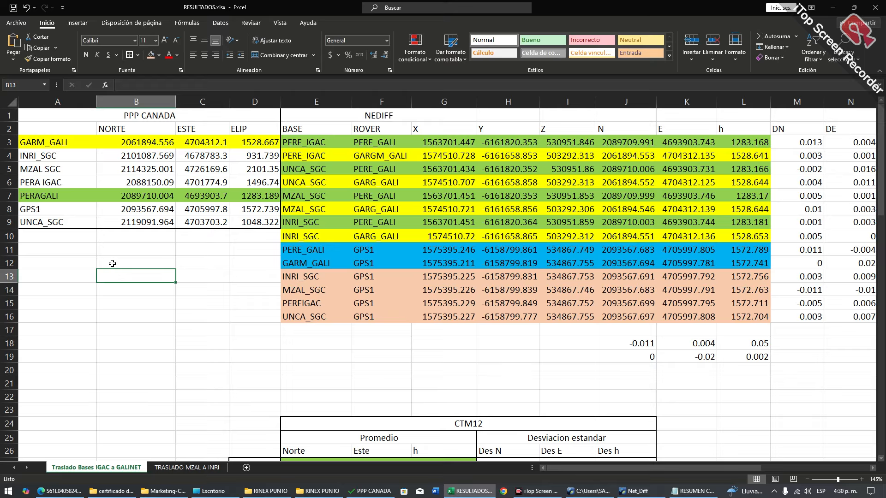
Subtract MZAL SGC's north coordinate from INRI_SGC's in B13 with +B4-B5, and extend the formula across to D13
type("+")
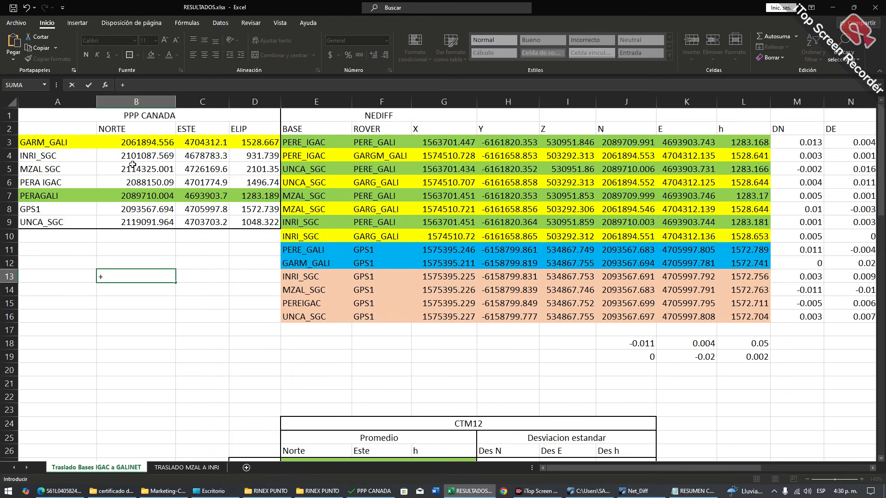
left_click(151, 154)
type("-")
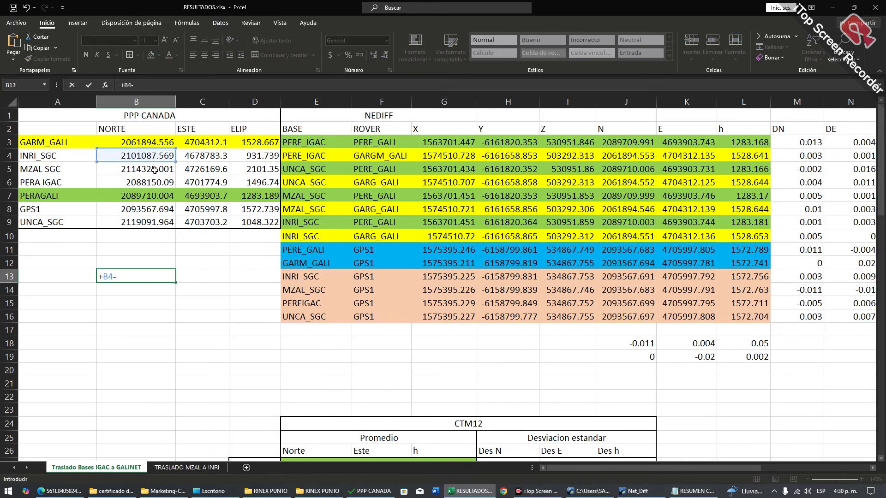
left_click(155, 169)
key("Return")
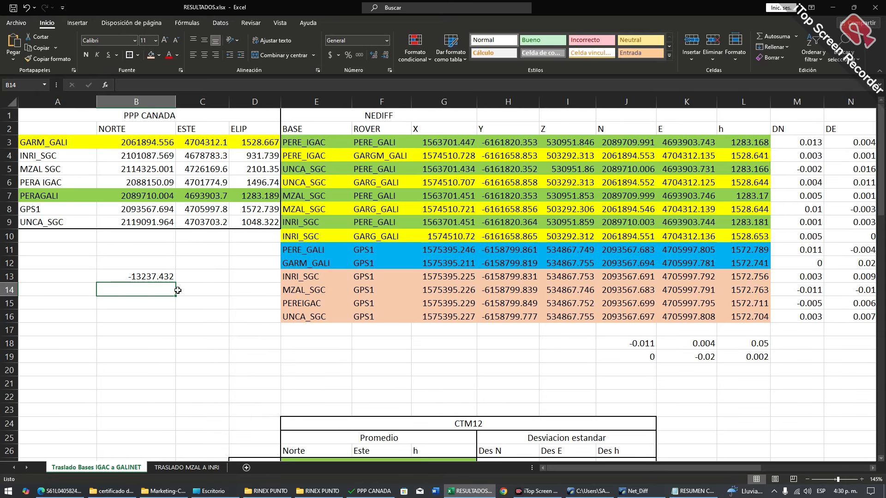
left_click(166, 279)
left_click_drag(175, 284, 215, 286)
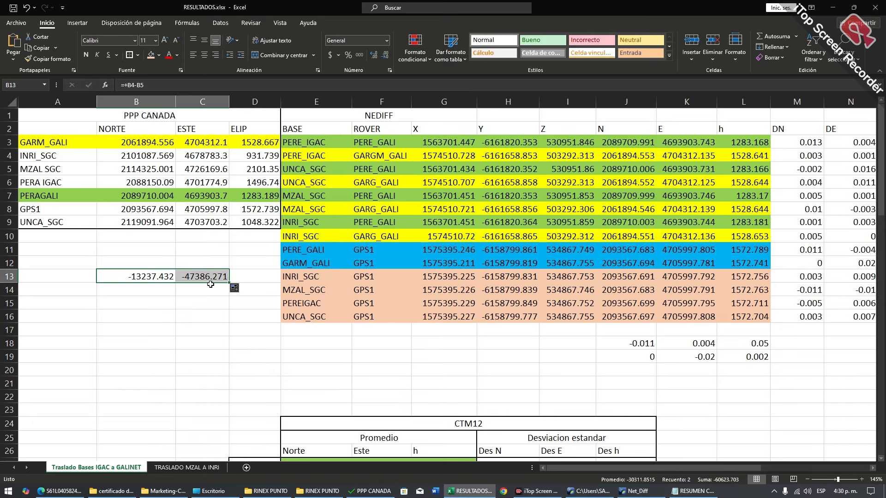
left_click_drag(229, 283, 263, 277)
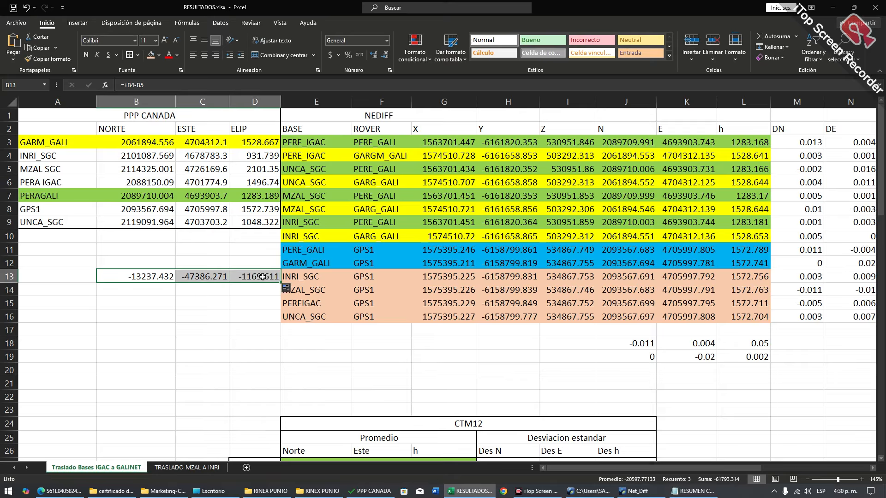
Check the height difference formula in D13 without editing it, and clear the temporary differences from B12:D14
double_click(262, 277)
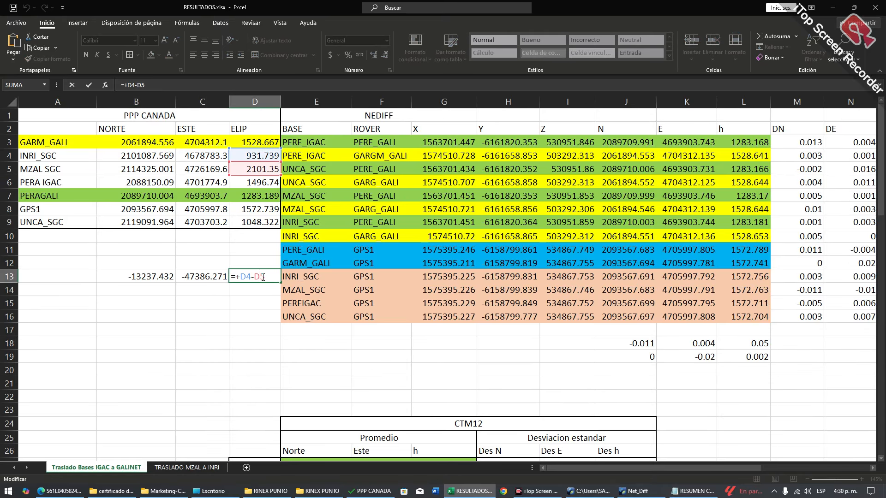
key("Escape")
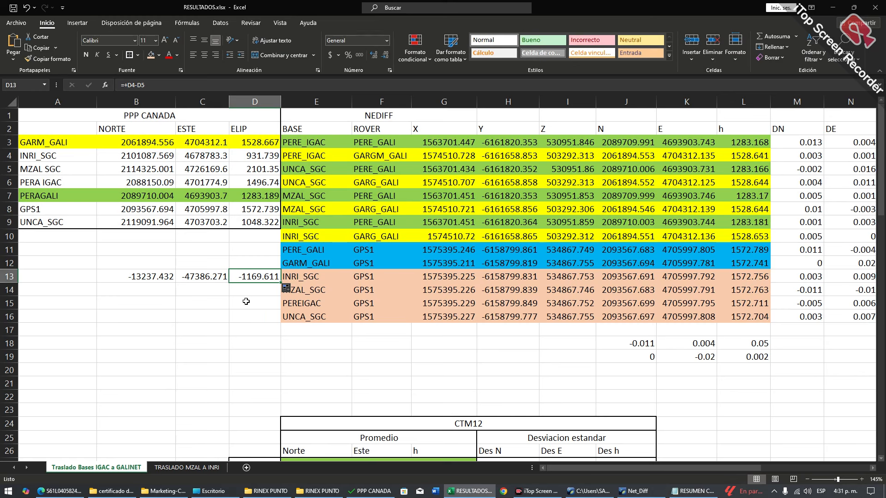
left_click_drag(255, 290, 156, 264)
key("Delete")
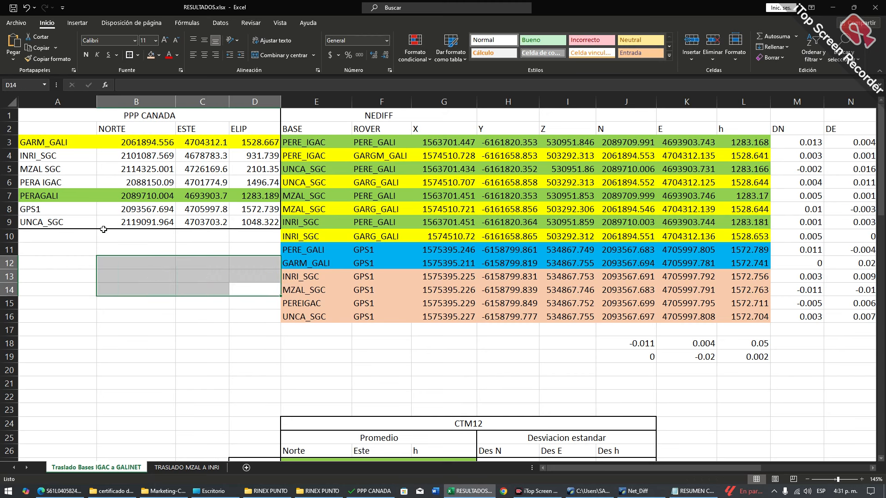
Review the PPP CANADA coordinates in A4:D10 and the distance check on the TRASLADO MZAL A INRI sheet, returning to the bases sheet
left_click(30, 156)
left_click_drag(30, 156, 231, 235)
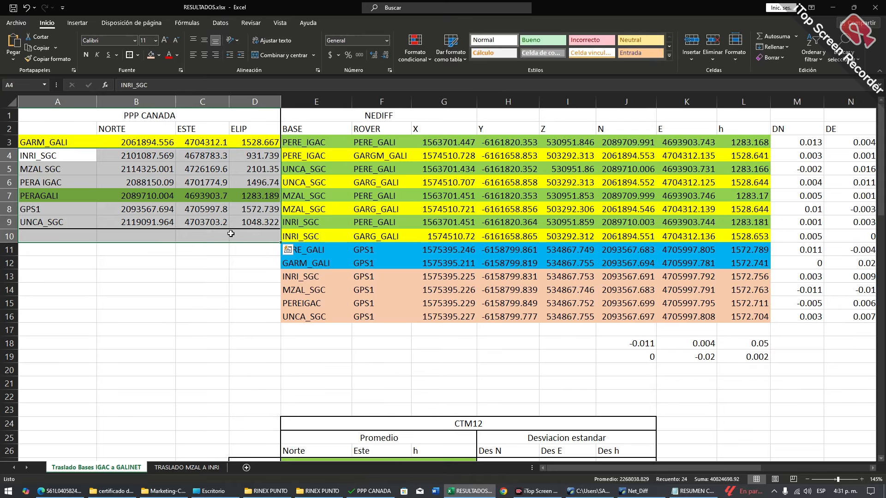
left_click(213, 467)
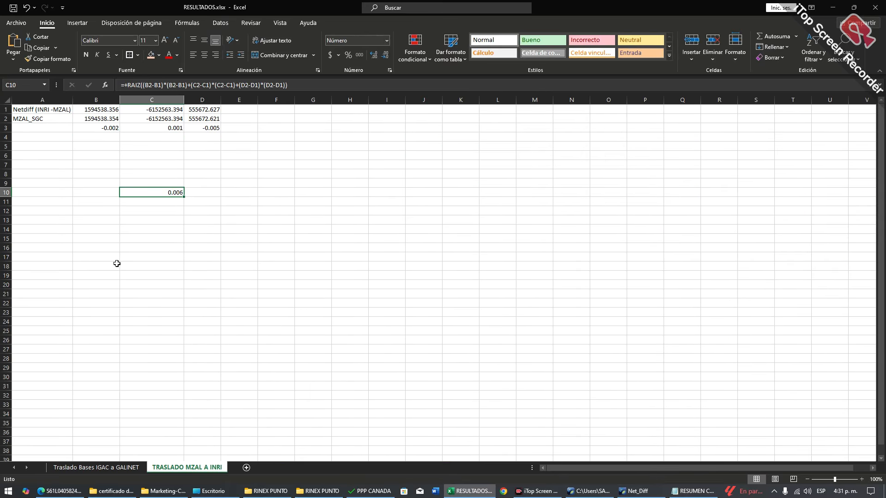
left_click(96, 467)
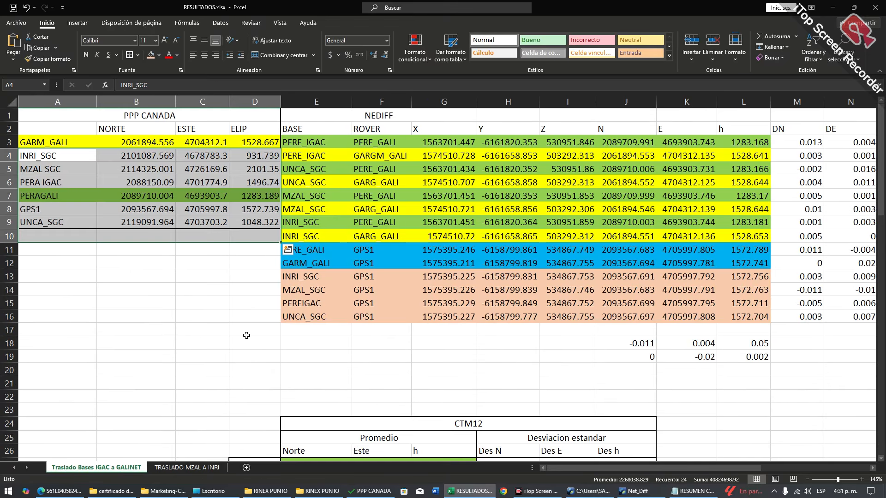
Examine the Net_Diff settings captured for the IGAC a GALINET and GALINET a receptor multiconstelación configurations
scroll(273, 319, "down", 10)
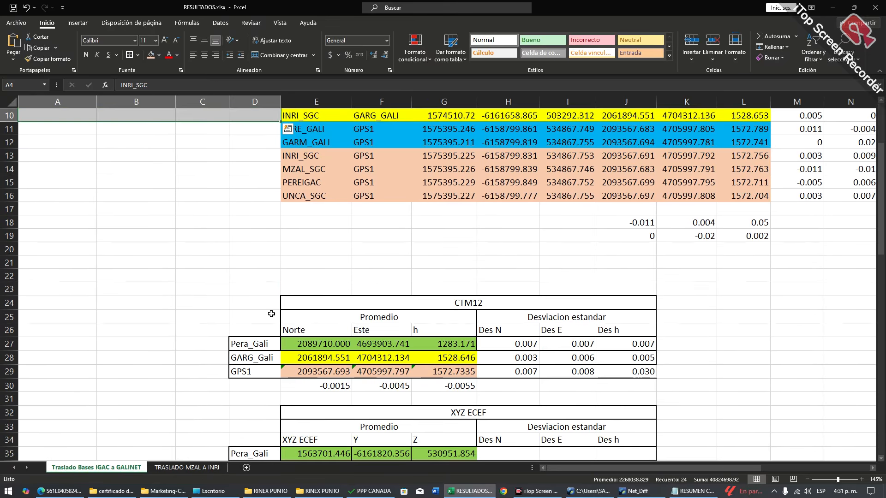
scroll(276, 318, "down", 6)
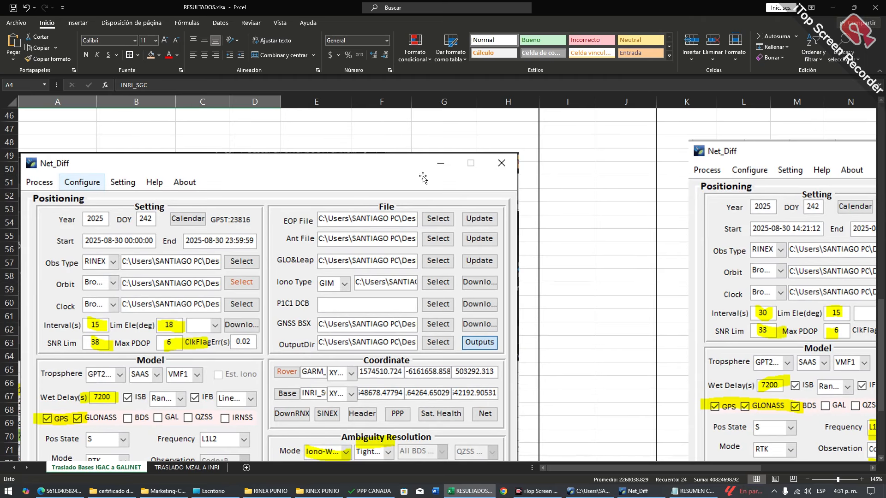
scroll(214, 238, "down", 1)
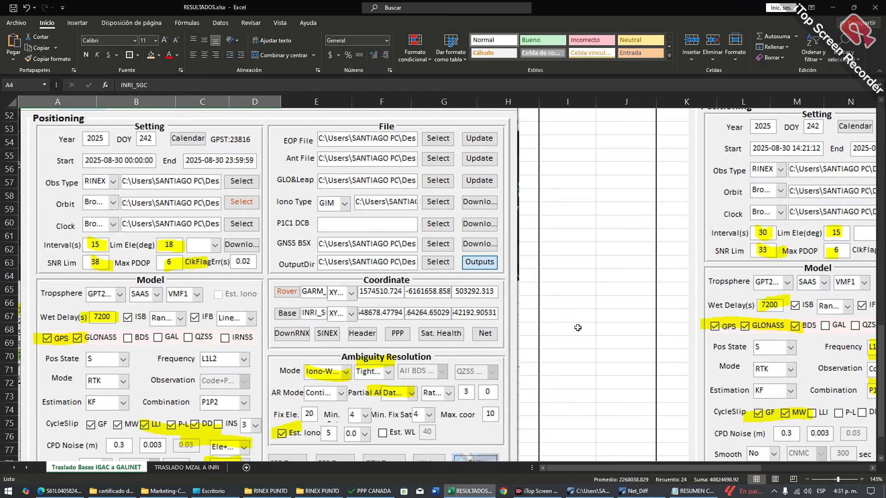
scroll(550, 307, "down", 3)
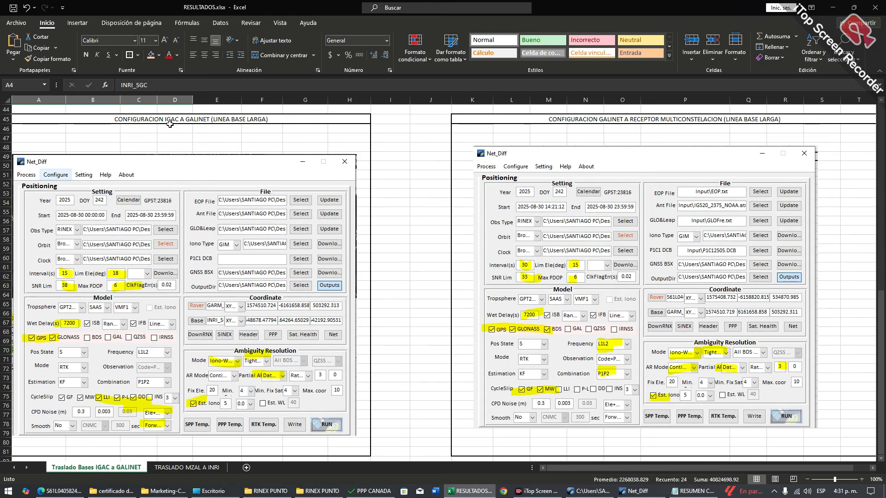
left_click(170, 119)
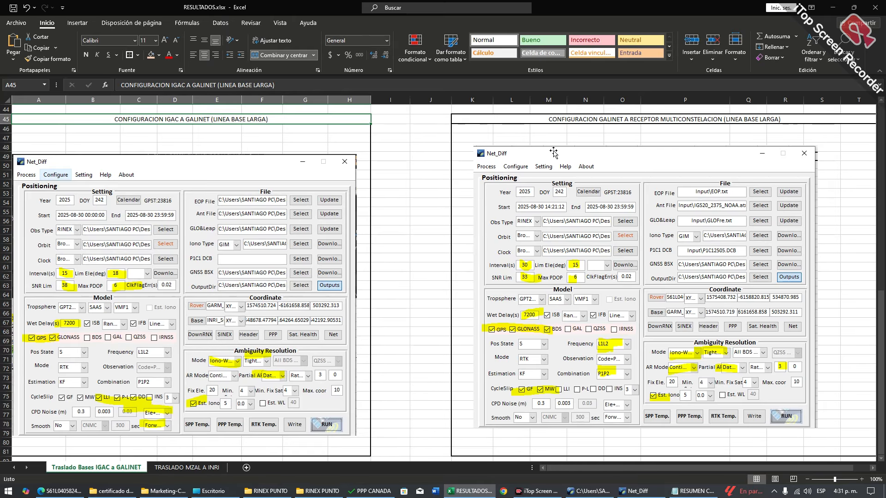
left_click(615, 112)
left_click(620, 119)
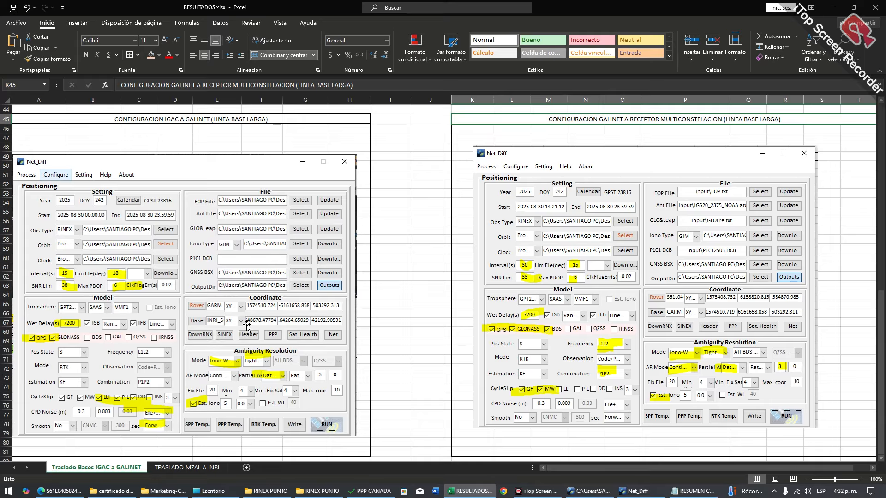
Revisit the coordinate comparison on the TRASLADO MZAL A INRI sheet and return to Traslado Bases IGAC a GALINET
left_click(188, 467)
left_click(96, 467)
left_click(187, 468)
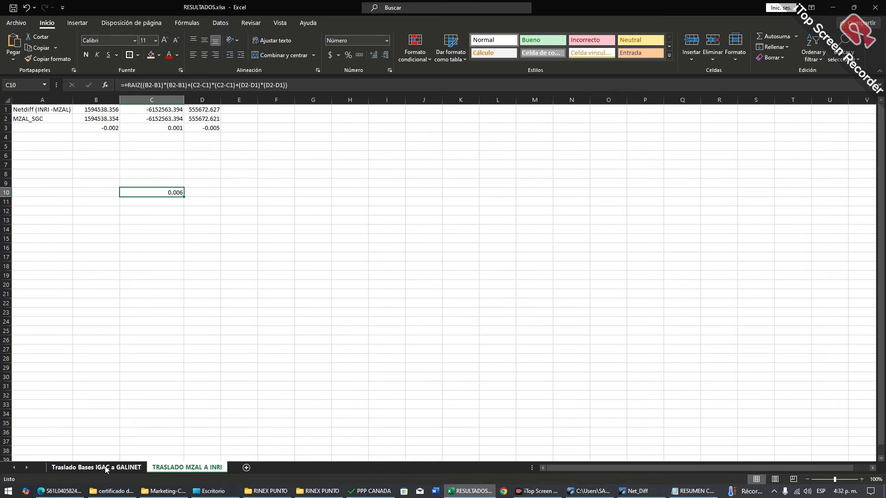
left_click(106, 470)
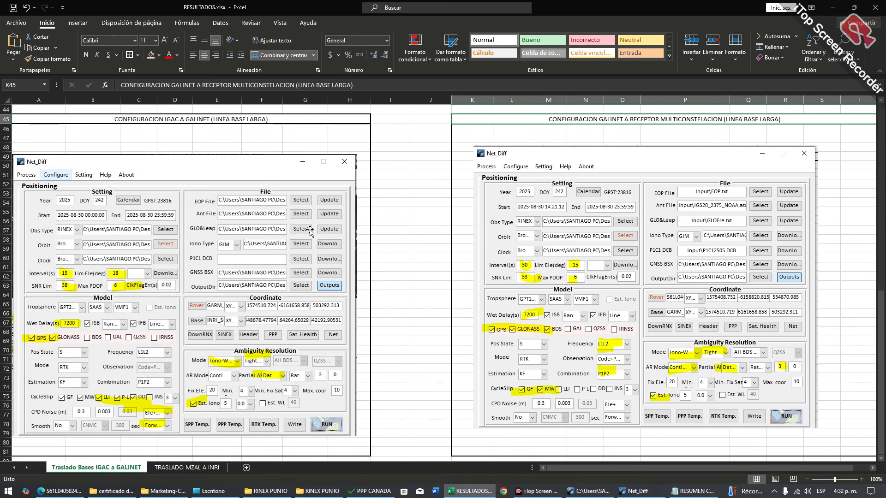
Inspect the DESVEST formulas behind GPS1's Des N and Des E in the CTM12 table, leaving them unedited
scroll(329, 312, "up", 8)
scroll(329, 313, "up", 6)
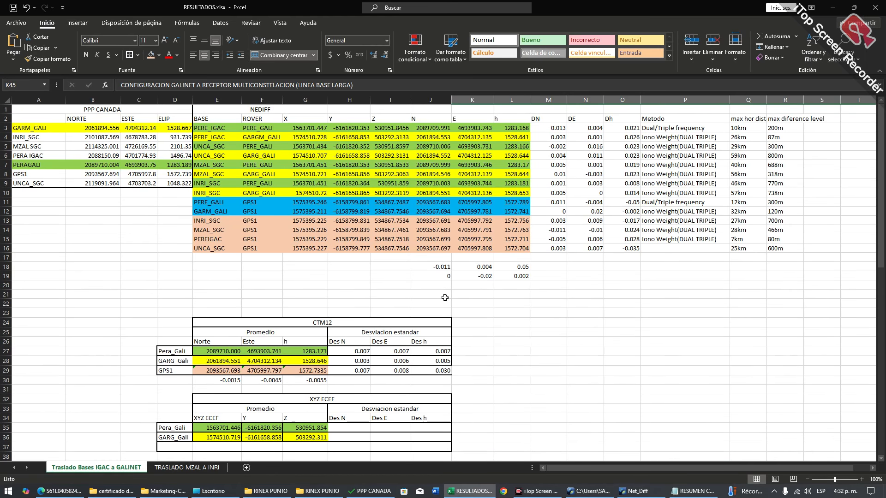
scroll(329, 312, "down", 2)
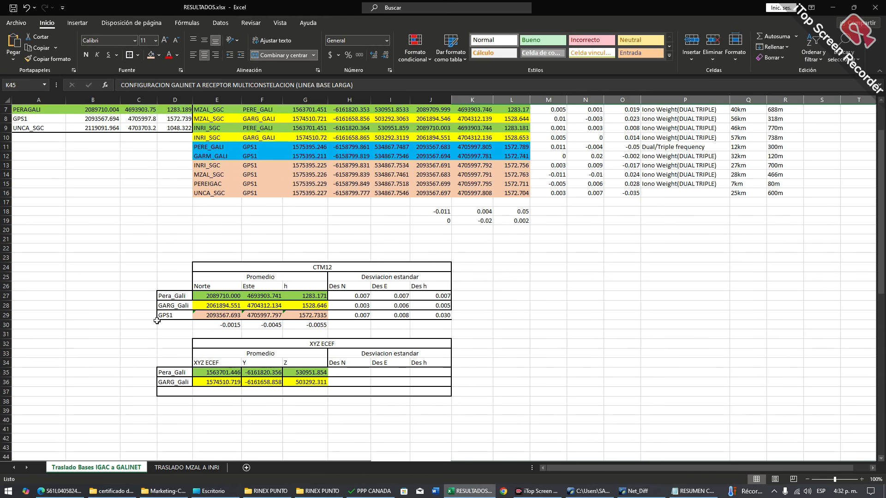
left_click(6, 315)
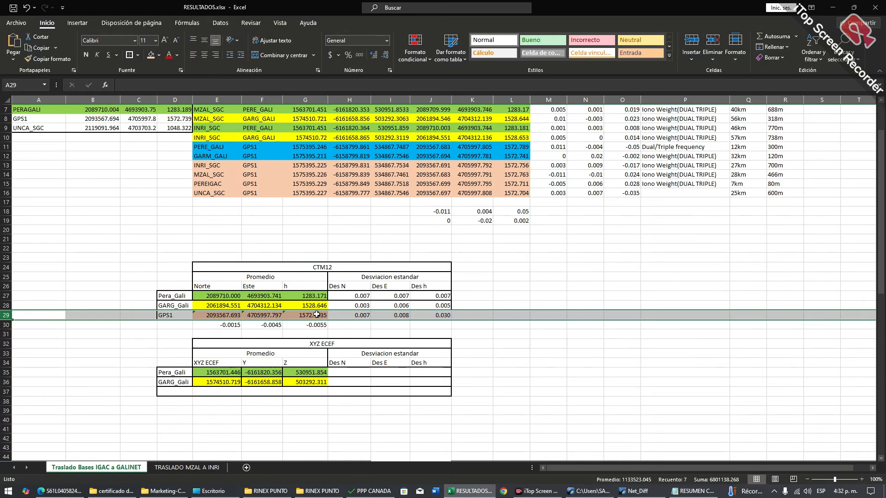
double_click(362, 314)
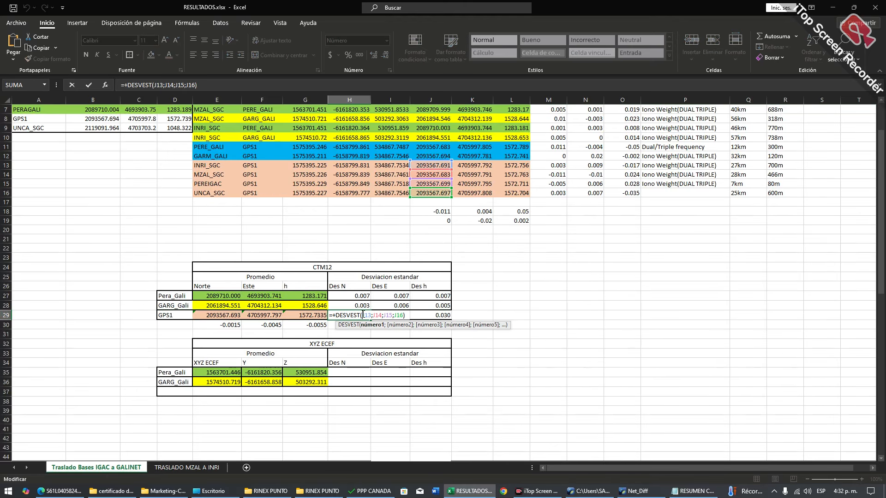
left_click(405, 318)
double_click(405, 318)
key("Return")
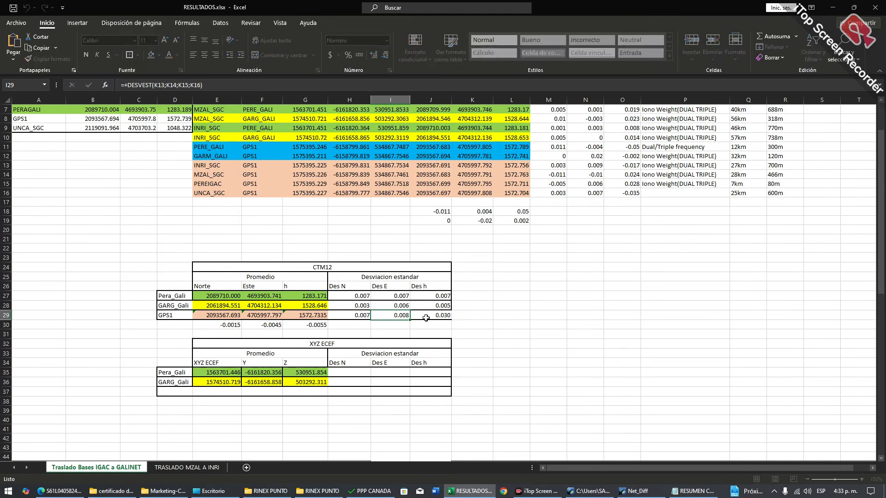
Compare GPS1's horizontal deviations in H29:I29 with the DESVEST formula for Des h in J29, leaving it unedited
left_click_drag(404, 316, 349, 315)
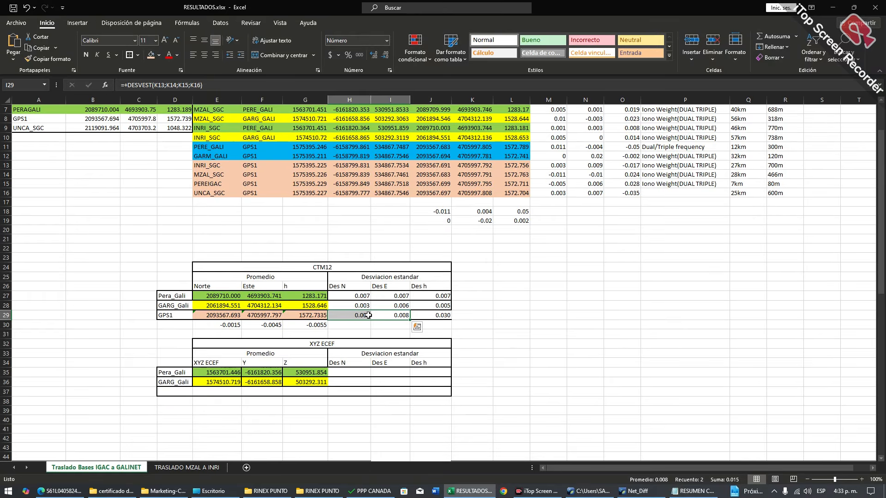
double_click(440, 316)
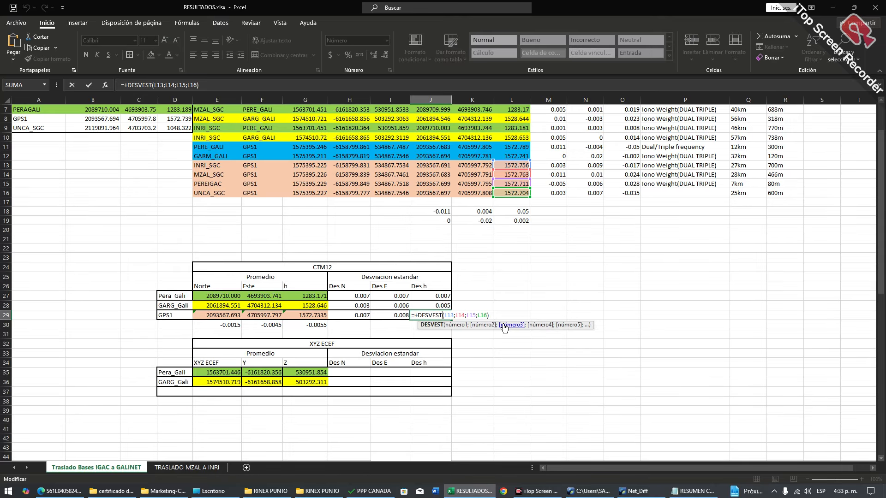
key("Escape")
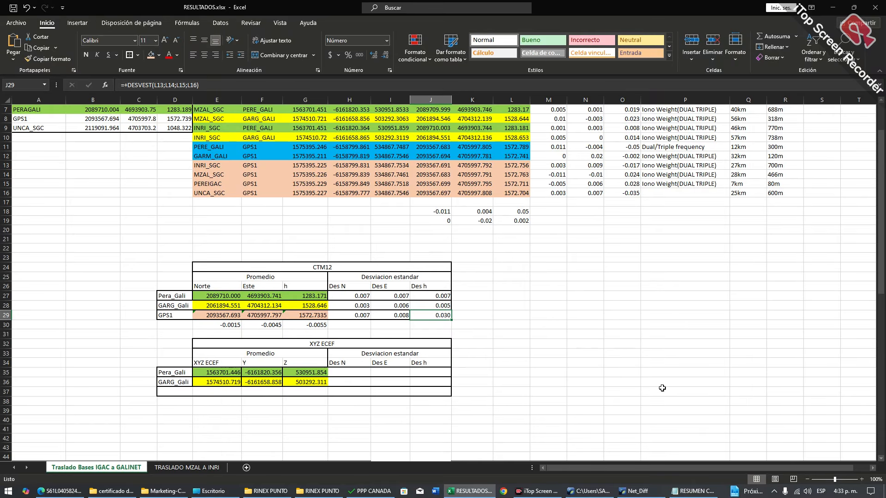
left_click(704, 465)
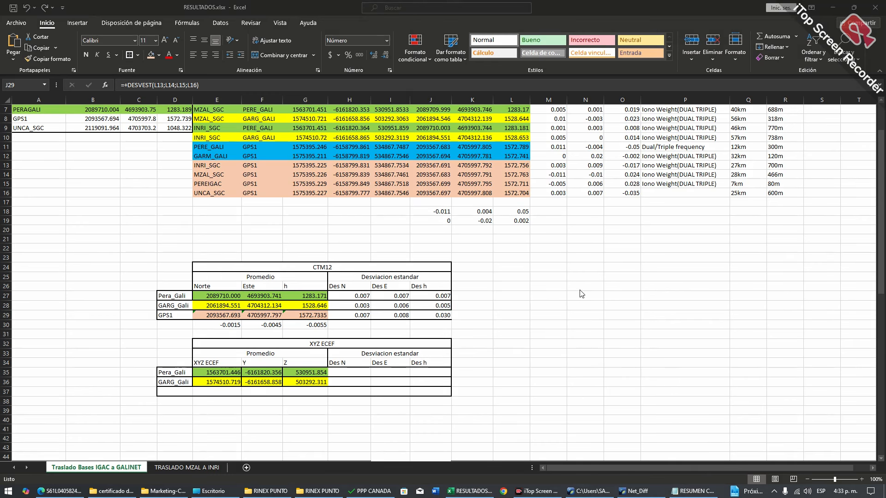